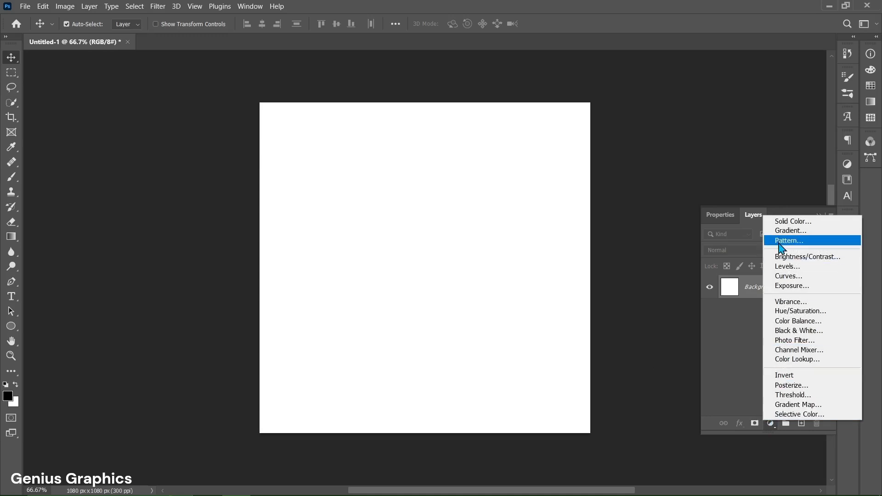
Add a gradient fill layer above the Background using the Black, White preset from the Basics group
click(781, 230)
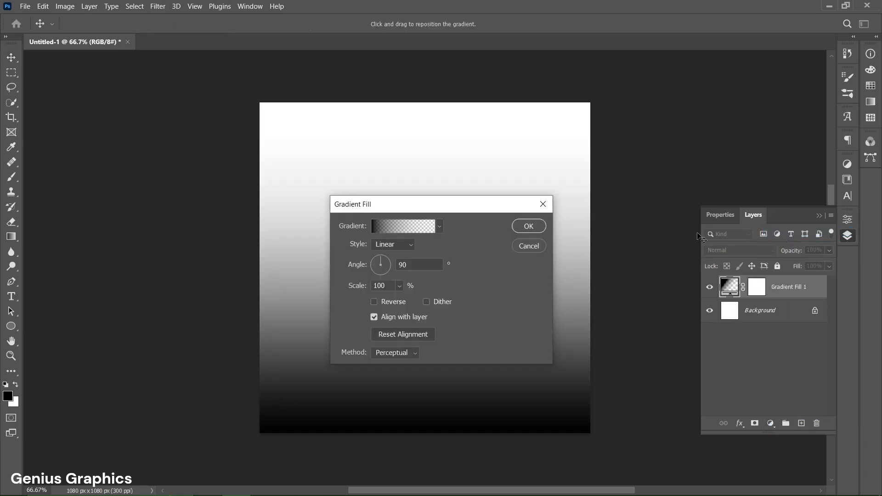
click(400, 226)
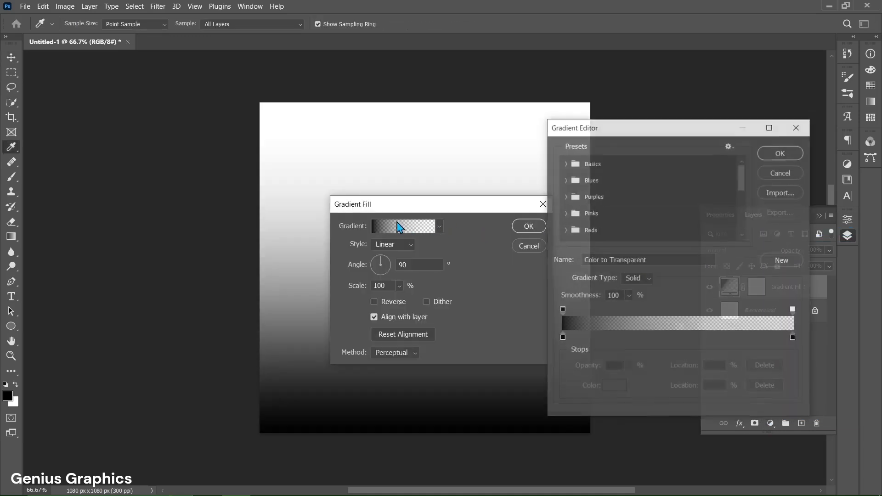
click(565, 164)
click(620, 185)
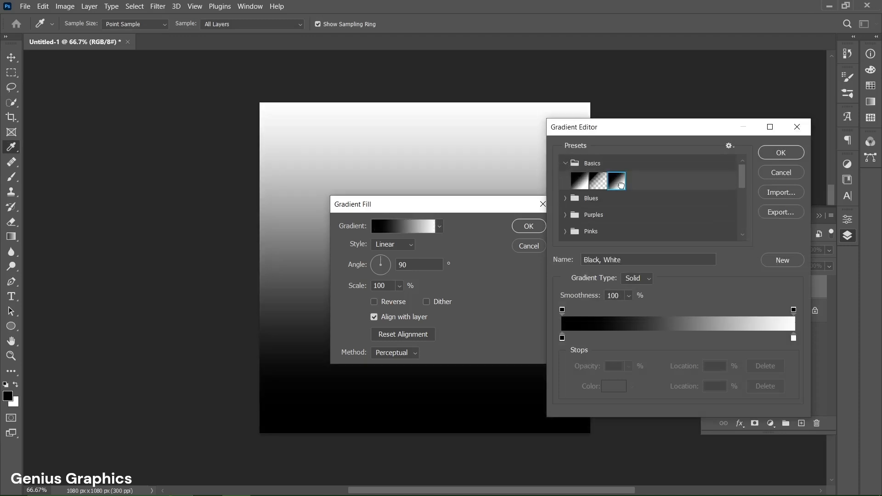
Set the colour of the gradient's starting stop at location 0% to #78b7f7
click(563, 339)
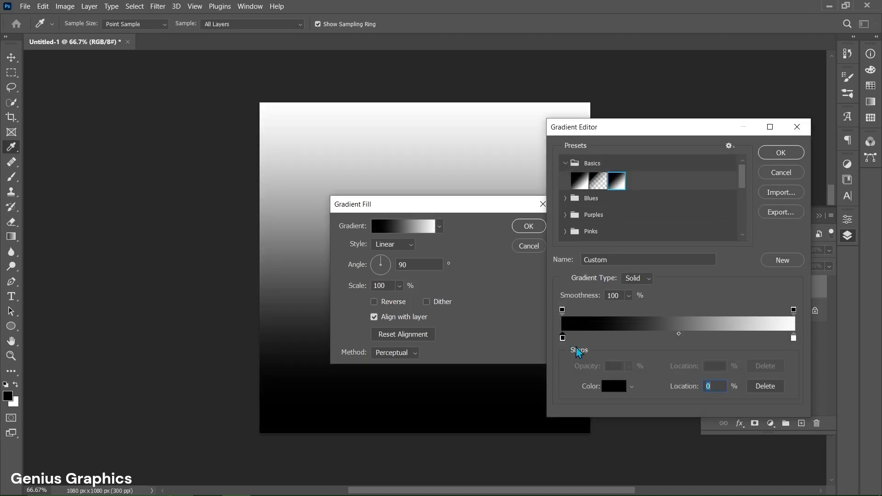
click(614, 386)
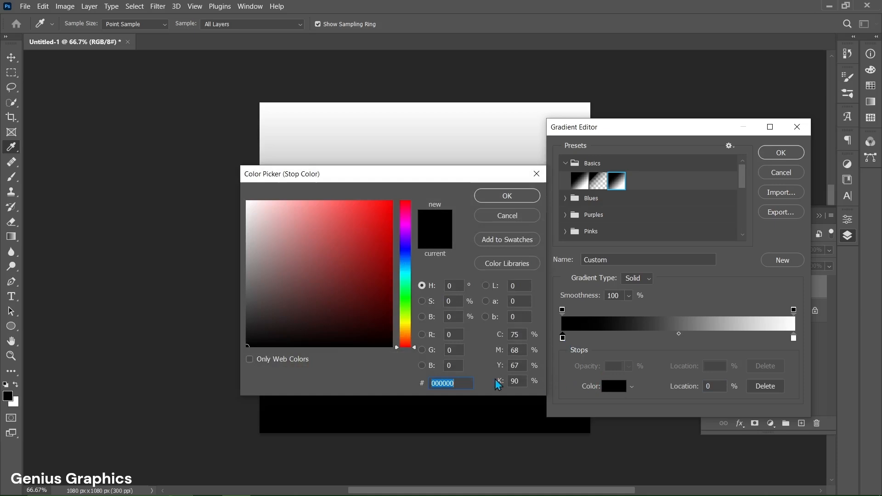
text(78b7f7)
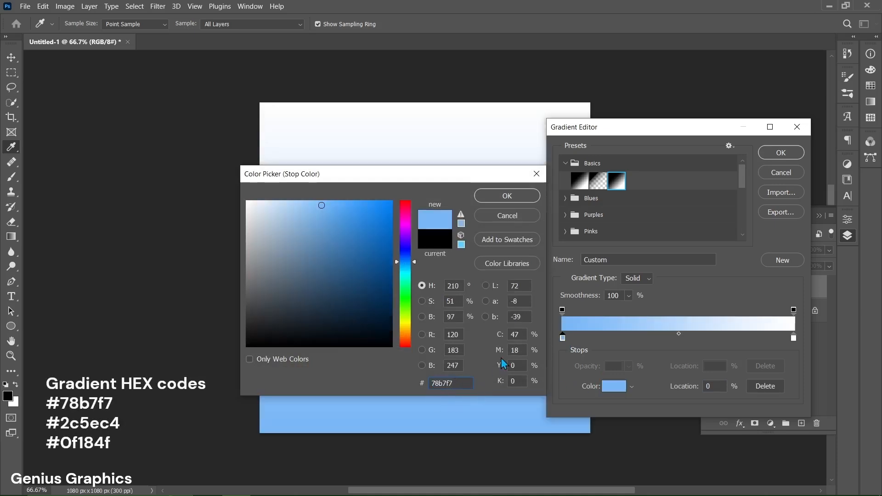
click(507, 196)
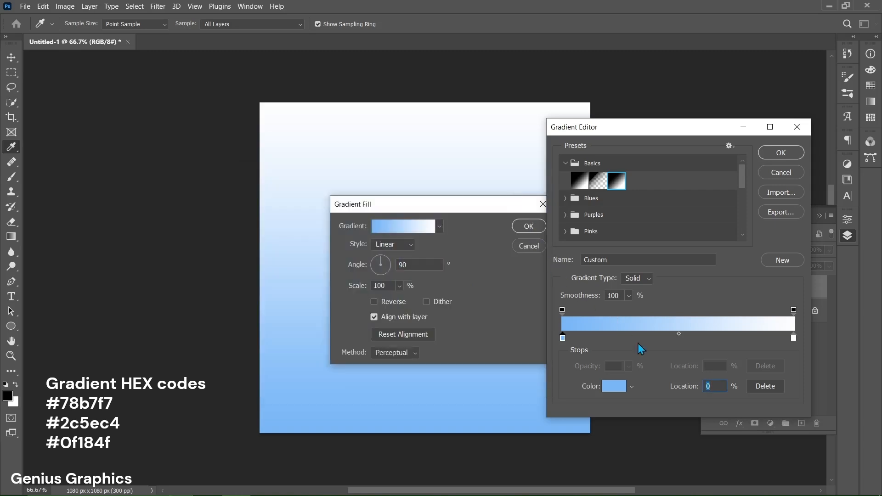
Add a middle colour stop to the gradient at location 54% and set its colour to #2c5ec4
click(680, 338)
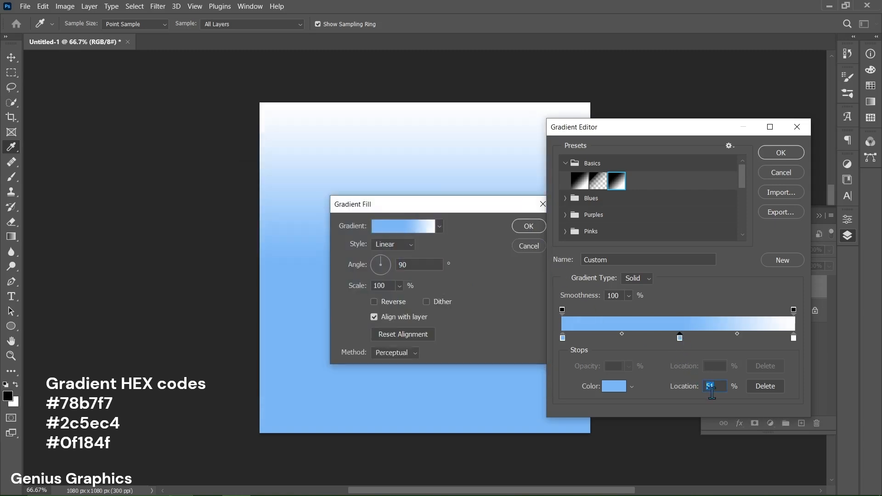
text(54)
click(606, 388)
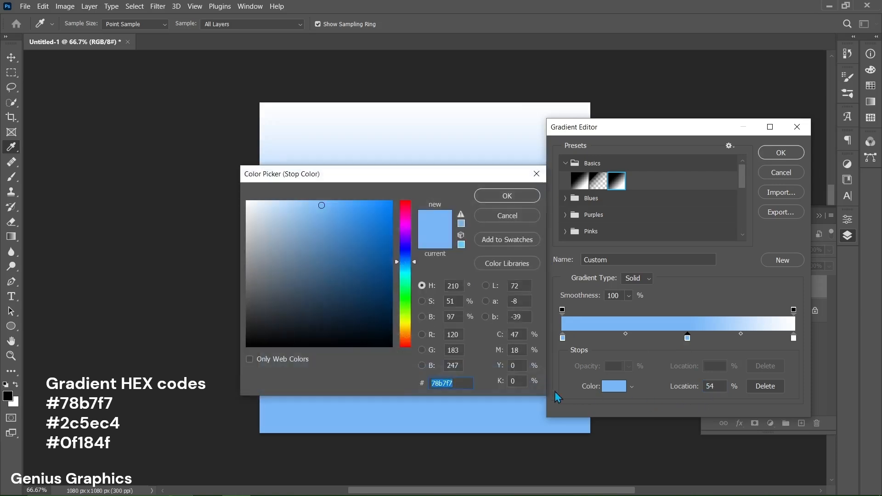
text(2c5ec4)
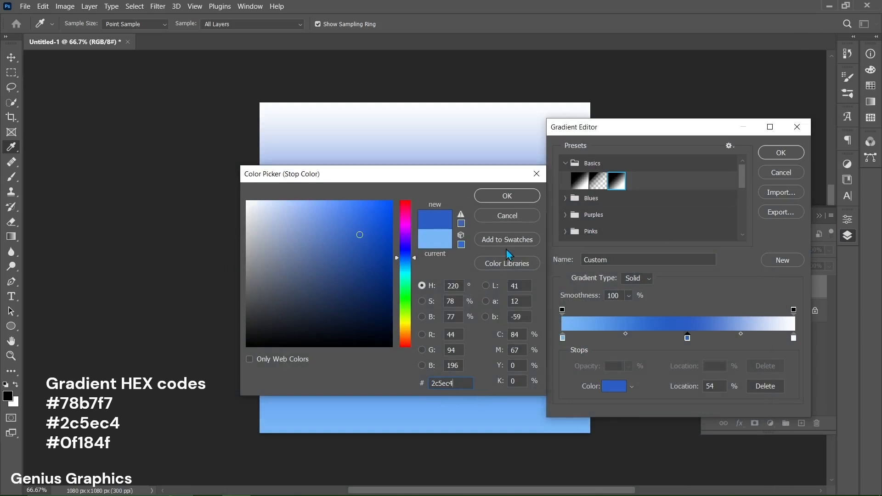
click(509, 197)
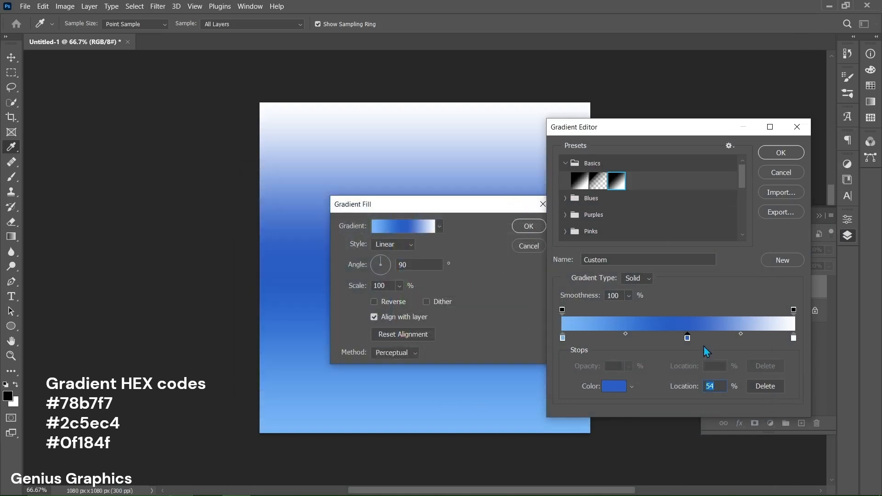
Set the gradient's end stop at location 100% to #0f184f and accept the edited gradient
click(793, 339)
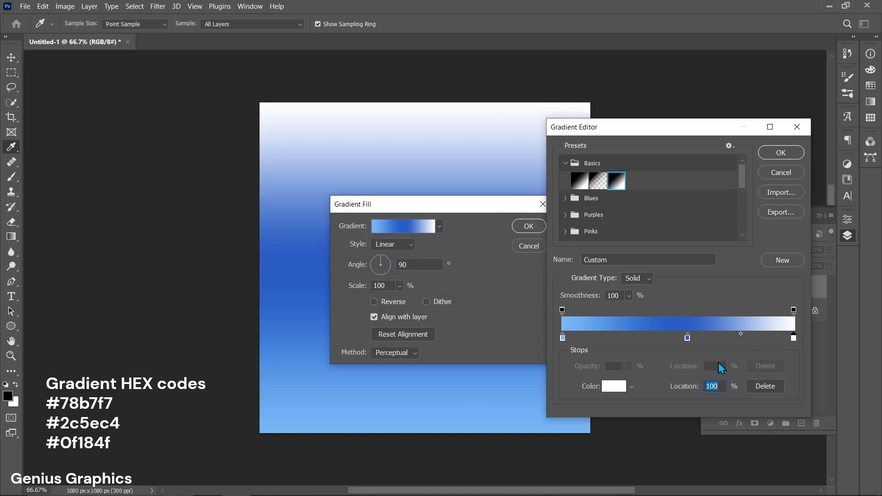
click(614, 389)
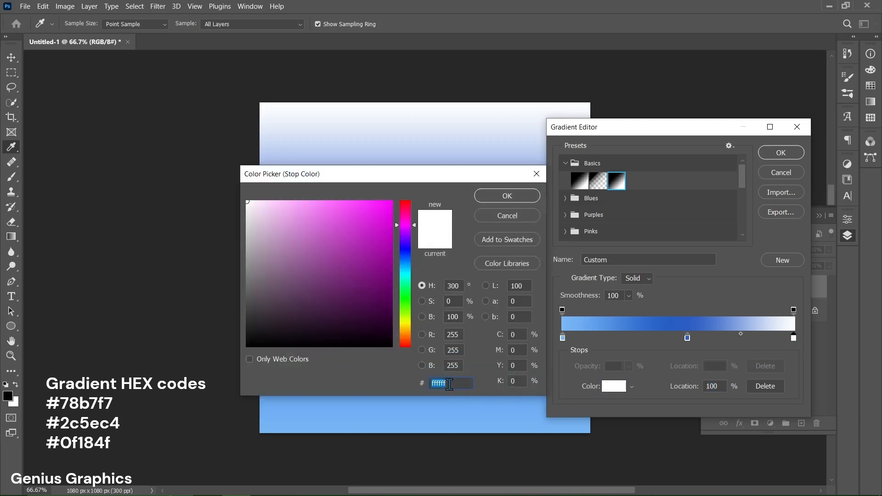
text(0f184f)
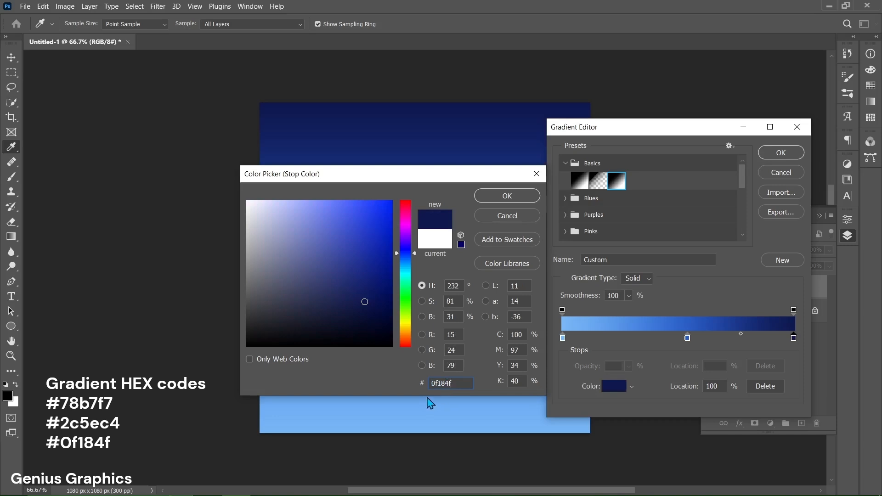
click(517, 200)
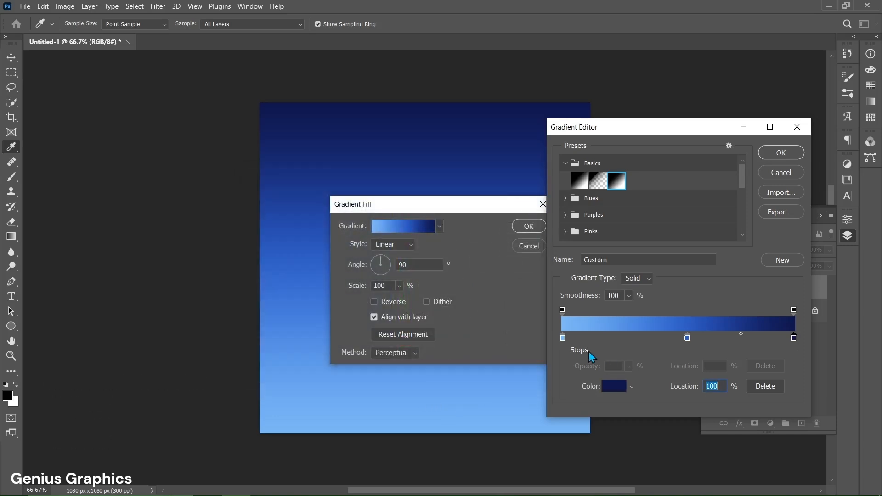
click(788, 154)
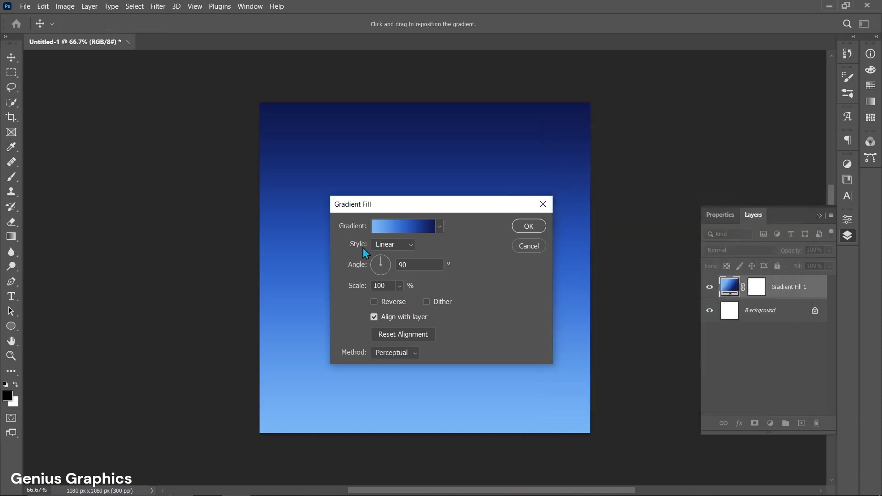
Make the gradient fill Radial with a scale of 120% and apply it
click(410, 245)
click(395, 266)
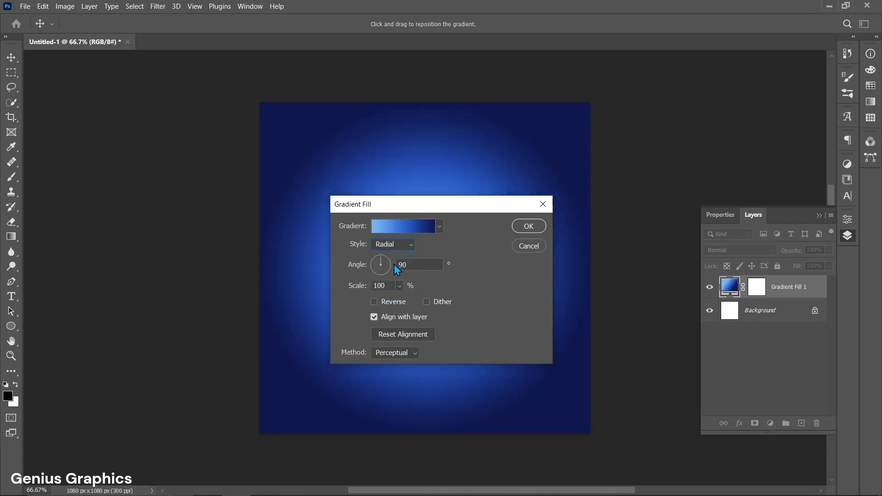
double_click(379, 286)
text(120)
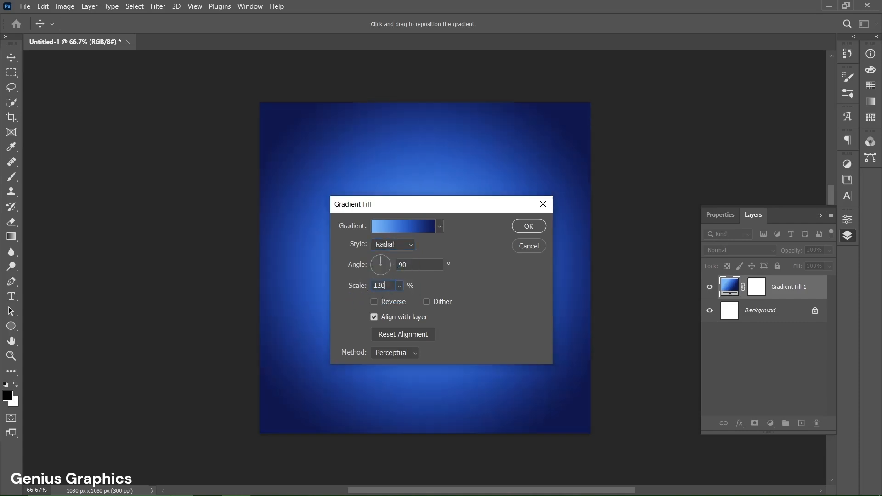
click(524, 228)
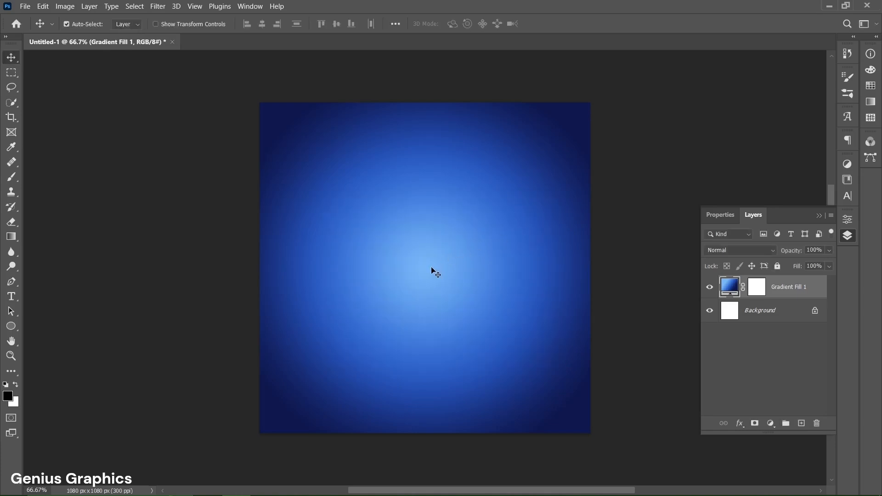
Duplicate the gradient fill layer and convert the copy to a smart object
key(ctrl+j)
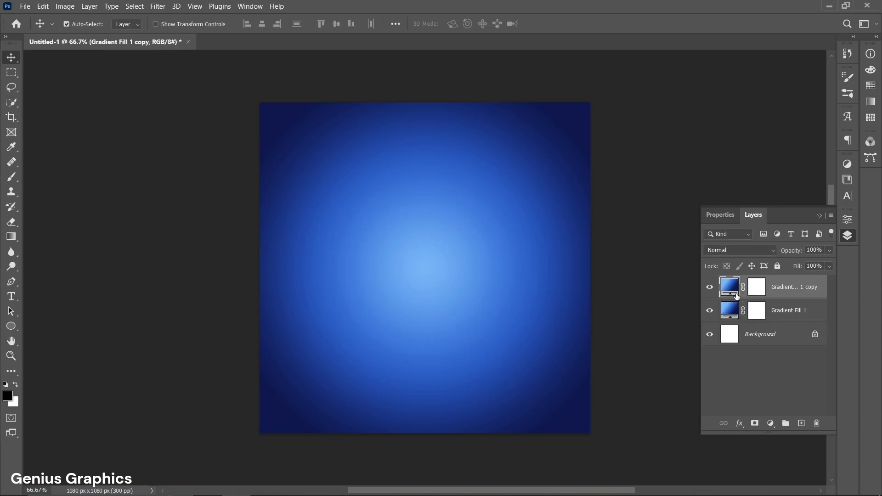
right_click(776, 297)
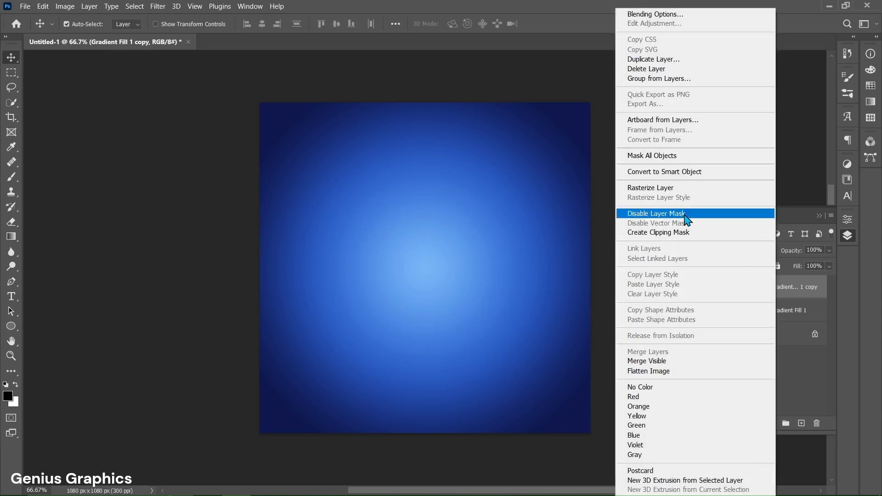
click(652, 173)
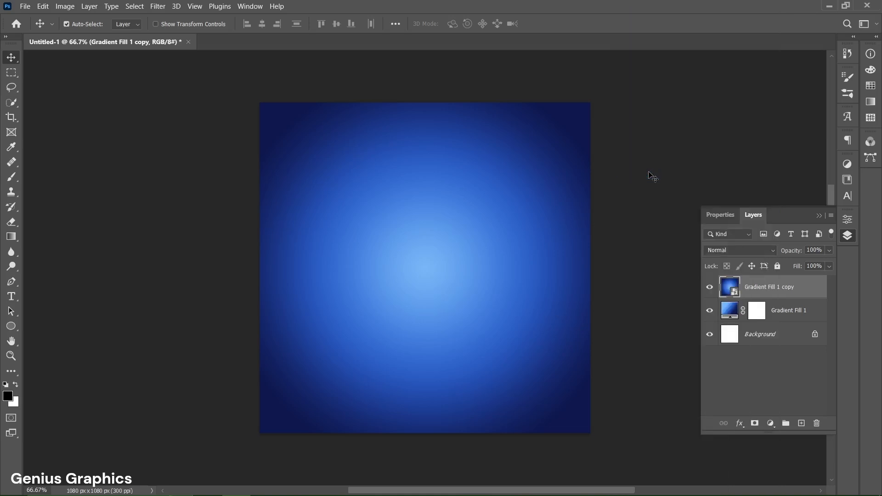
Transform the gradient copy in Perspective, spreading its lower corners outward to a width of about 128%
key(ctrl+t)
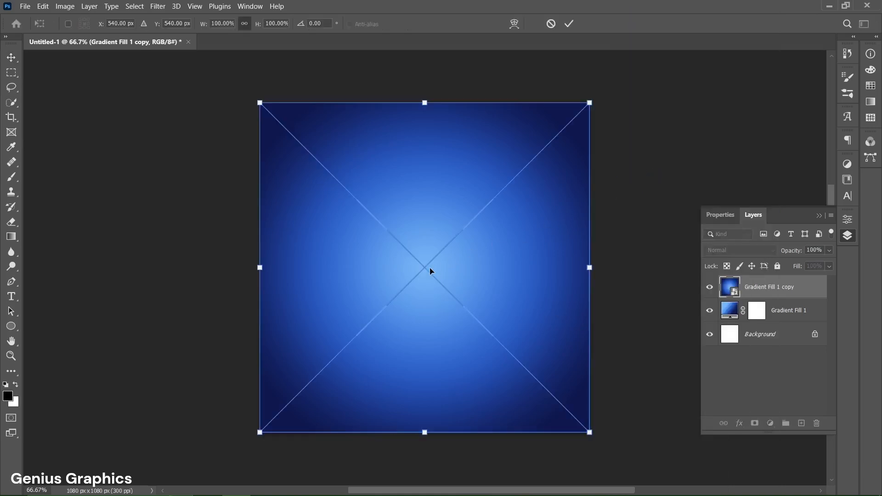
right_click(457, 267)
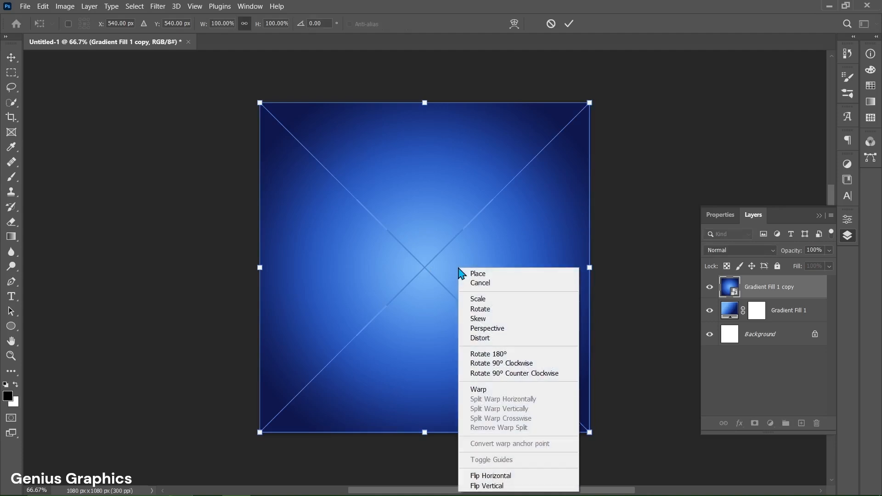
click(504, 330)
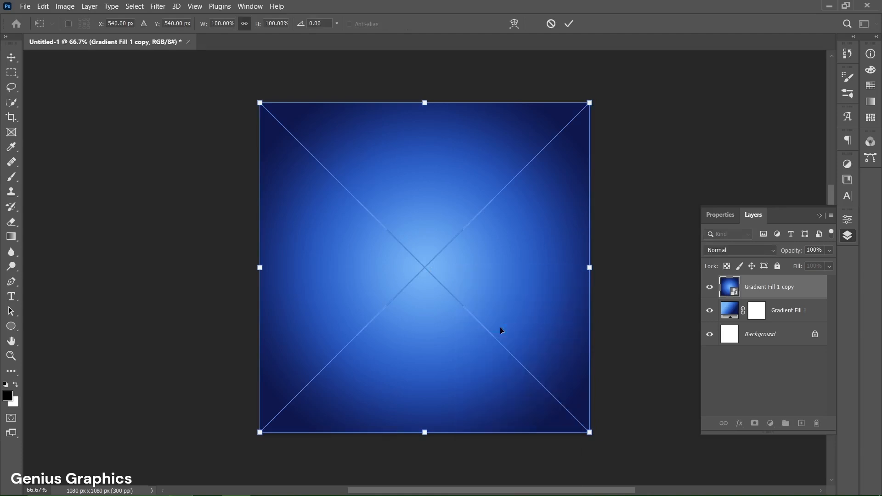
drag(591, 432, 636, 432)
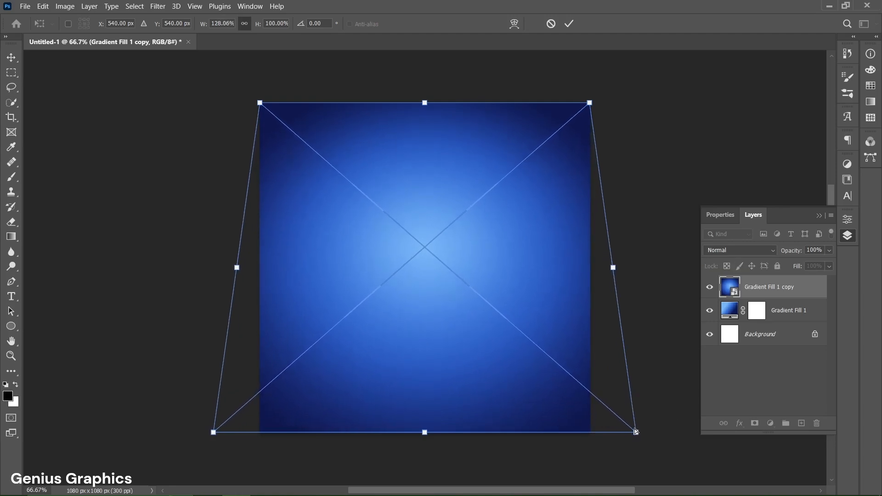
Distort the gradient copy by lowering its top edge to about 30% height, forming a floor, and apply the transform
right_click(425, 283)
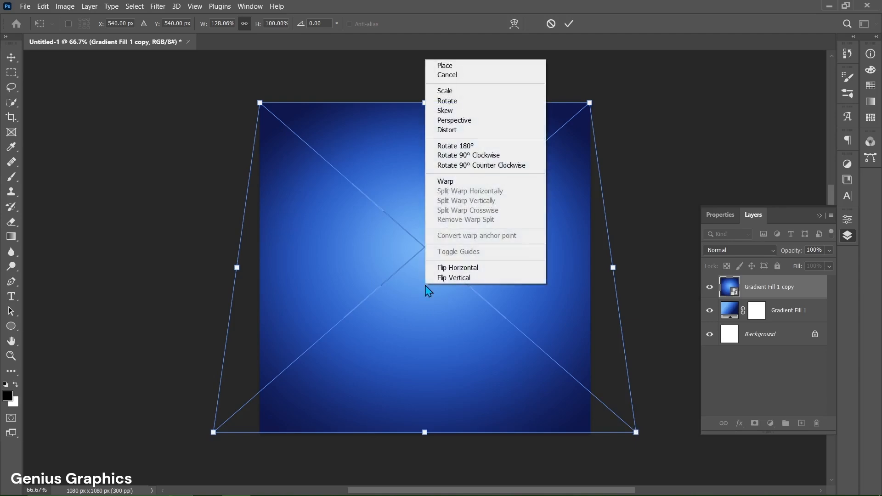
click(465, 133)
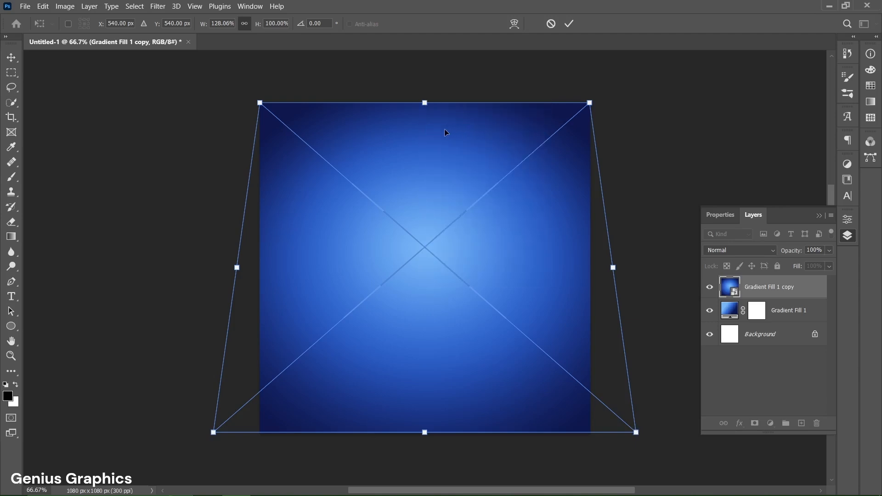
drag(425, 106, 426, 336)
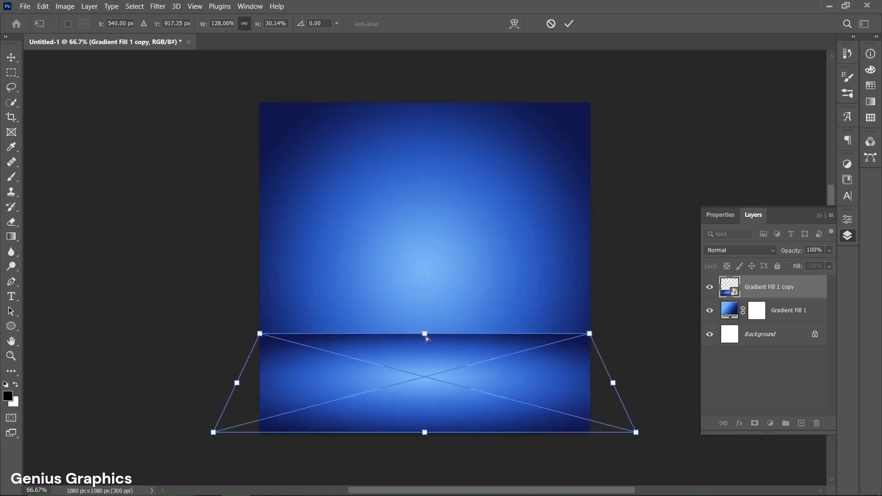
click(569, 24)
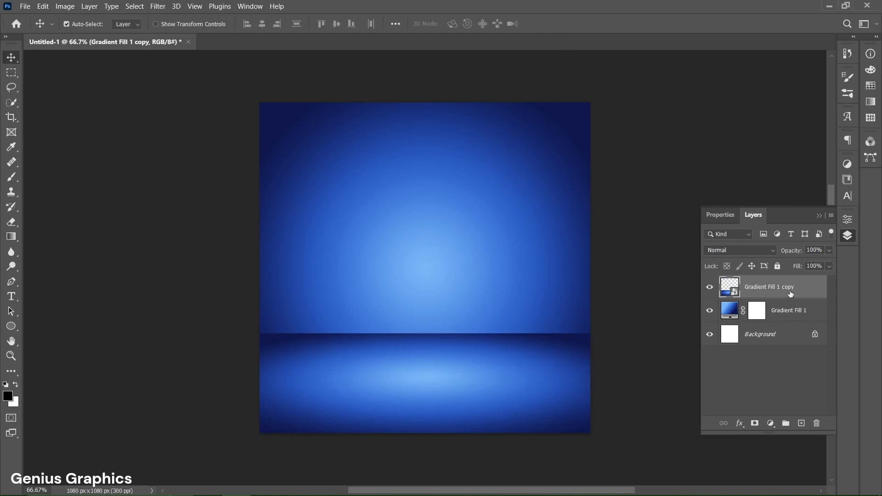
Group both gradient layers and name the group BACKGROUND
shift+click(788, 318)
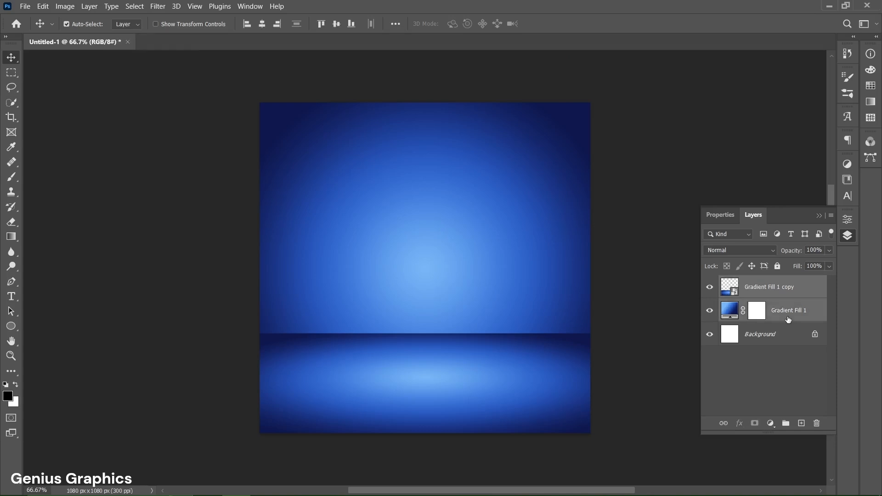
click(786, 423)
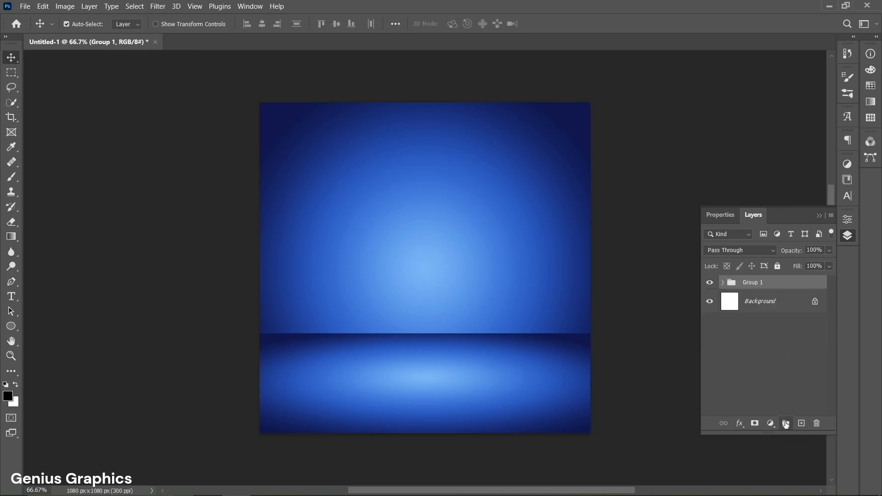
double_click(762, 283)
text(BACKGROUND)
click(765, 327)
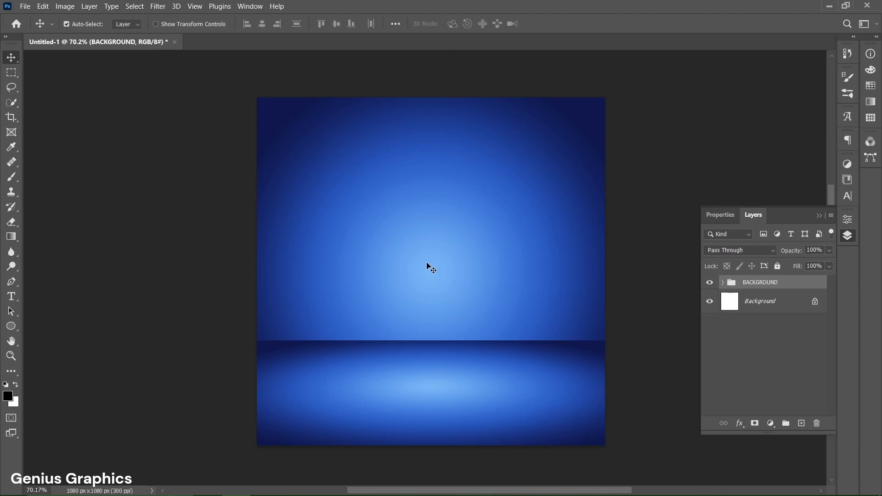
Create an ellipse shape 686 px wide and 135 px high, drawn from its center in the middle of the canvas
click(11, 326)
click(55, 337)
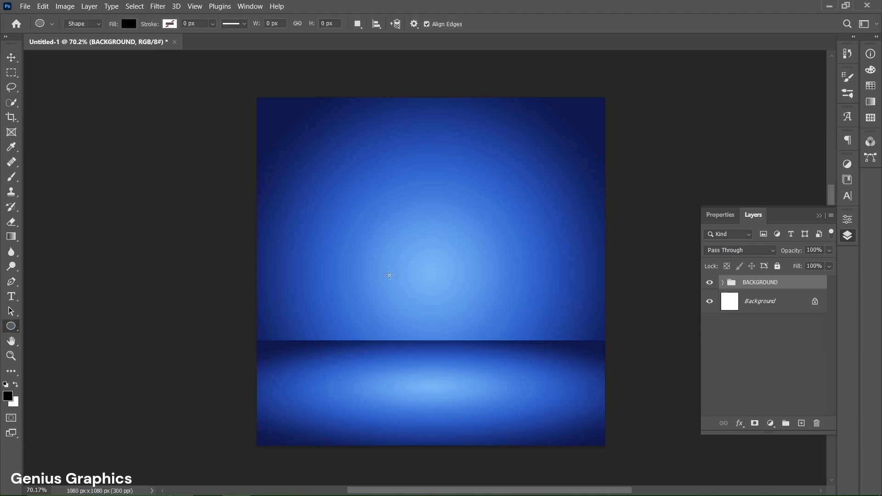
click(423, 242)
double_click(397, 150)
text(686)
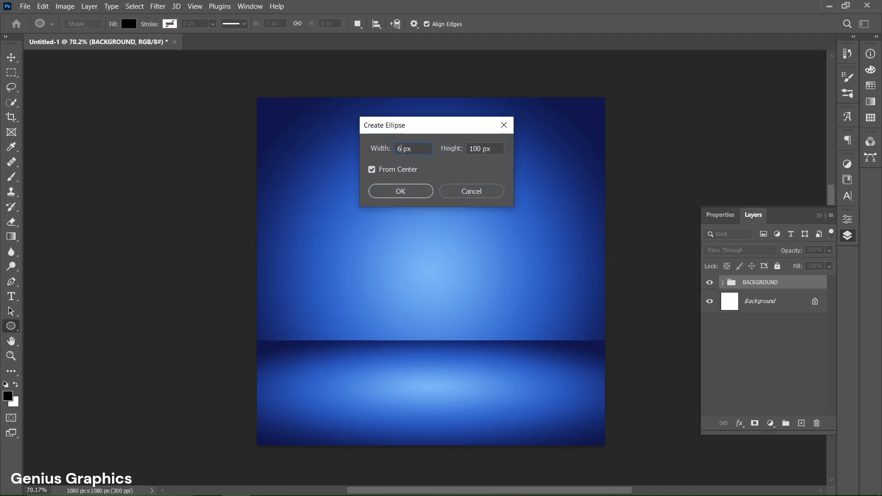
double_click(467, 146)
text(135)
click(491, 163)
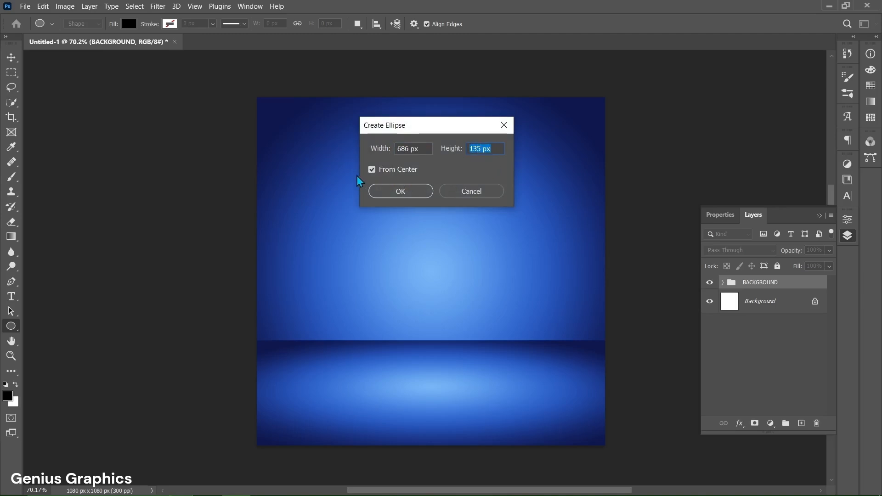
click(407, 194)
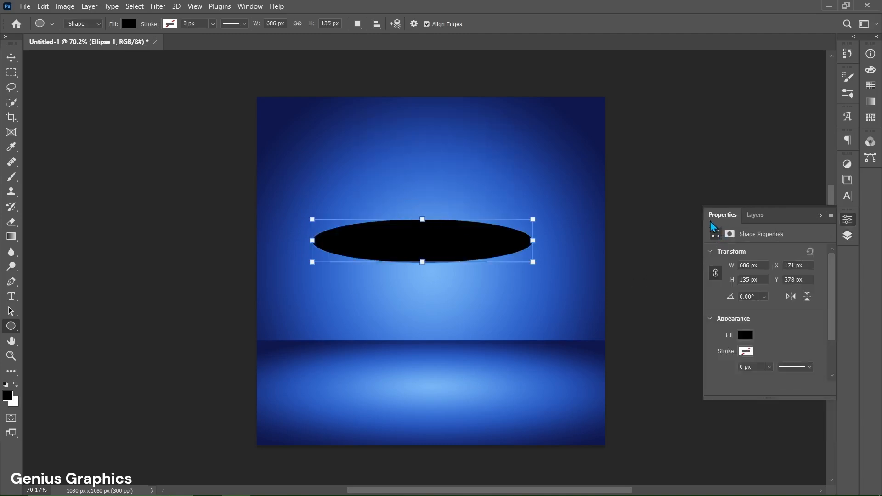
Change the ellipse's fill color to white
click(745, 336)
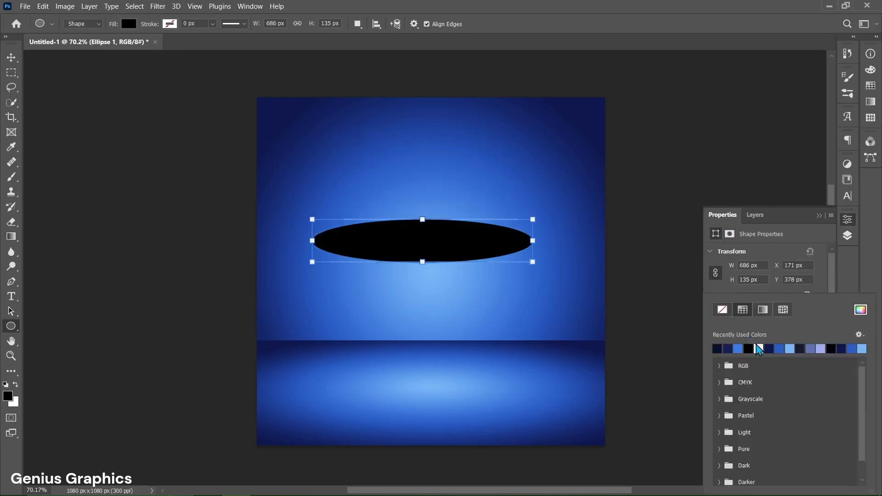
click(760, 348)
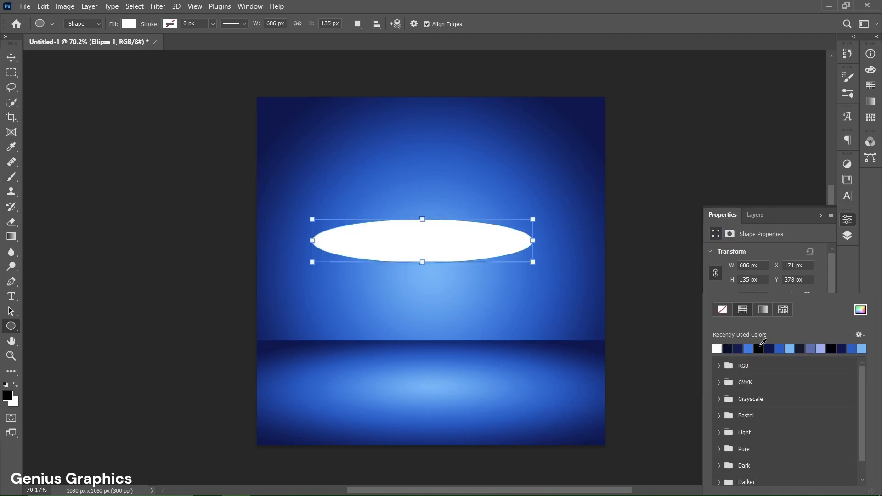
click(822, 277)
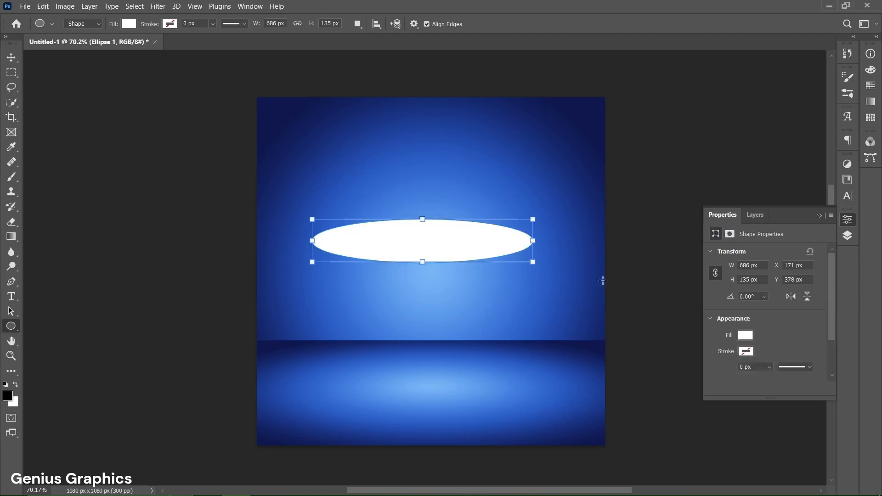
Move the white ellipse onto the floor's back edge, centered horizontally, and place two spaced copies above it
click(11, 57)
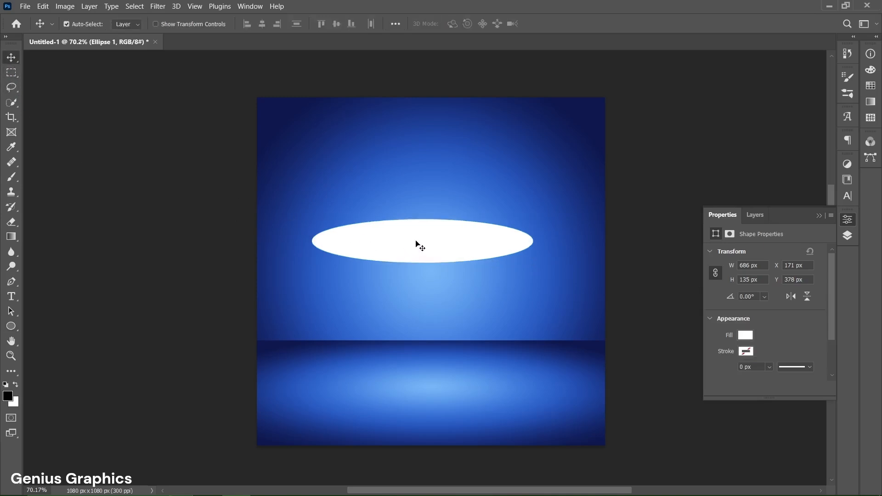
drag(416, 240, 420, 352)
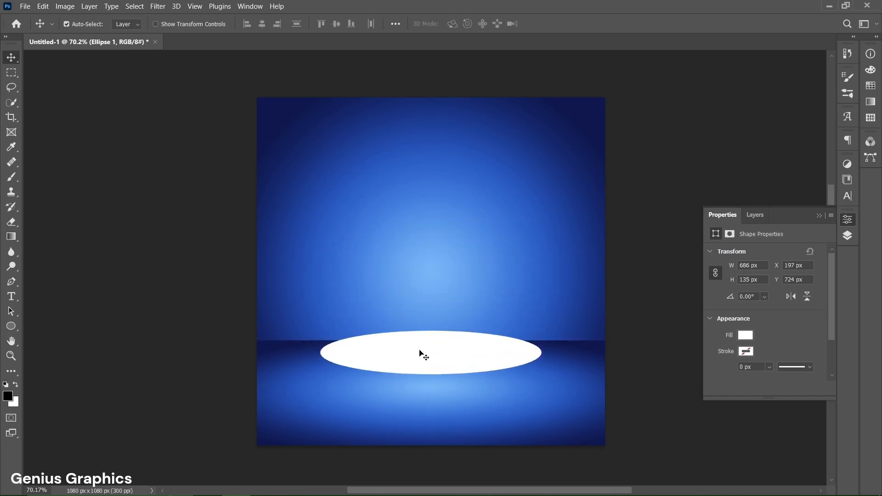
click(764, 214)
drag(427, 354, 426, 216)
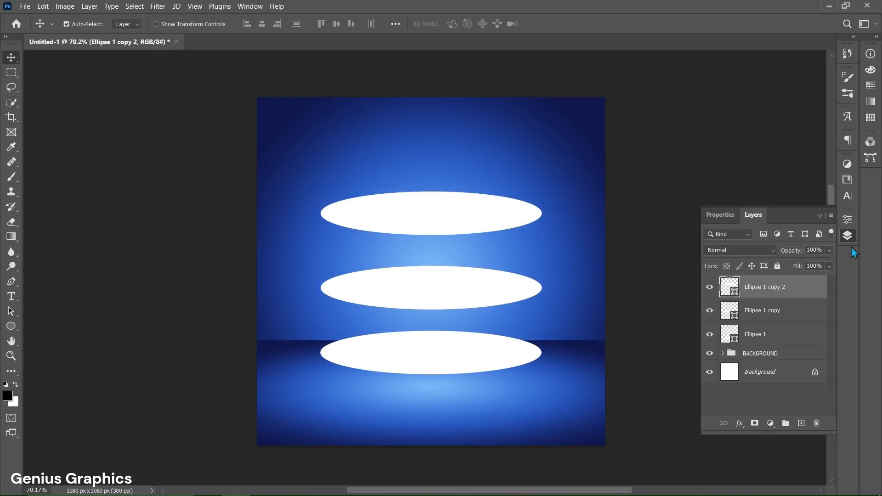
Fill the uppermost ellipse copy with the near-black recently used color
click(847, 220)
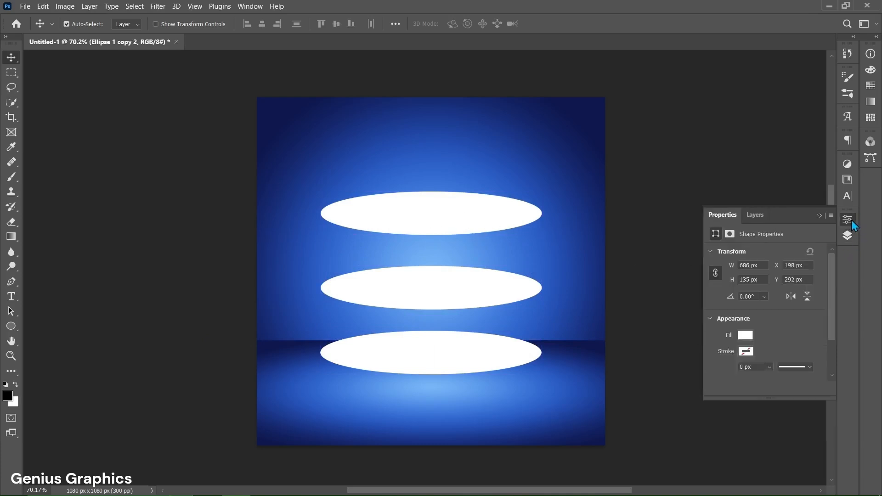
click(744, 336)
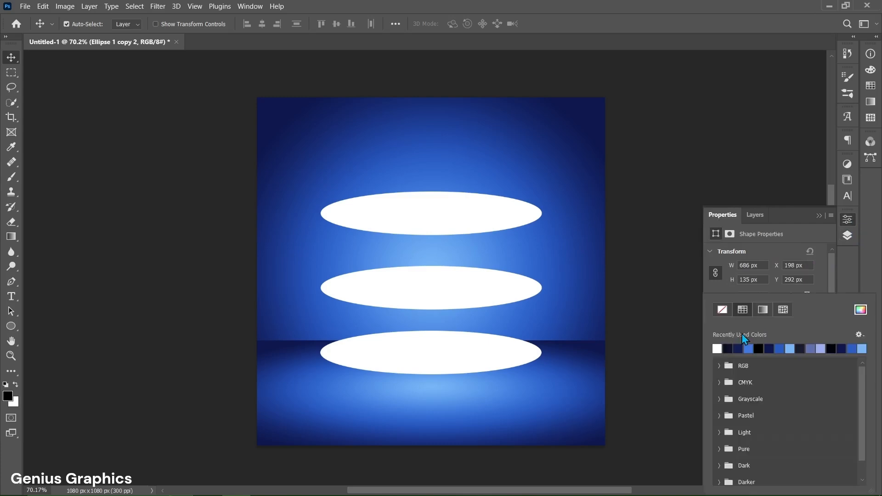
click(832, 349)
click(824, 281)
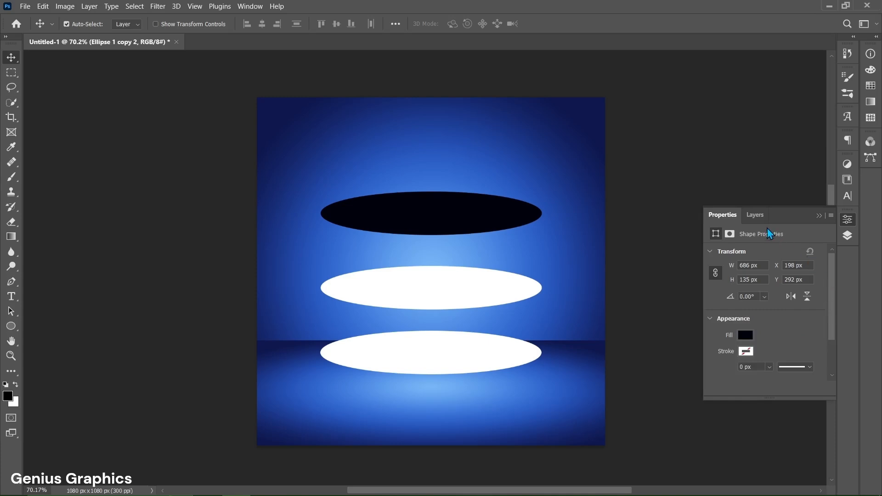
Duplicate the lowest ellipse about 75 times, nudging each copy slightly downward to build a thick cylindrical podium
click(755, 214)
click(762, 335)
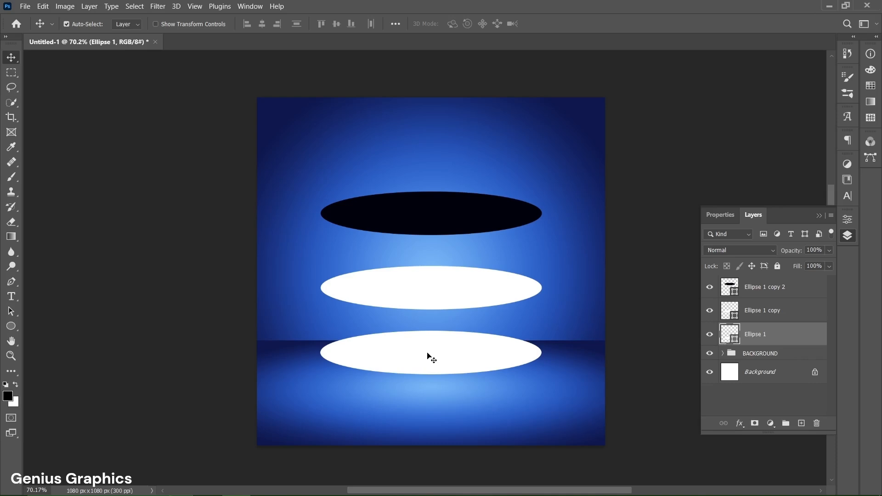
key(alt+Down)
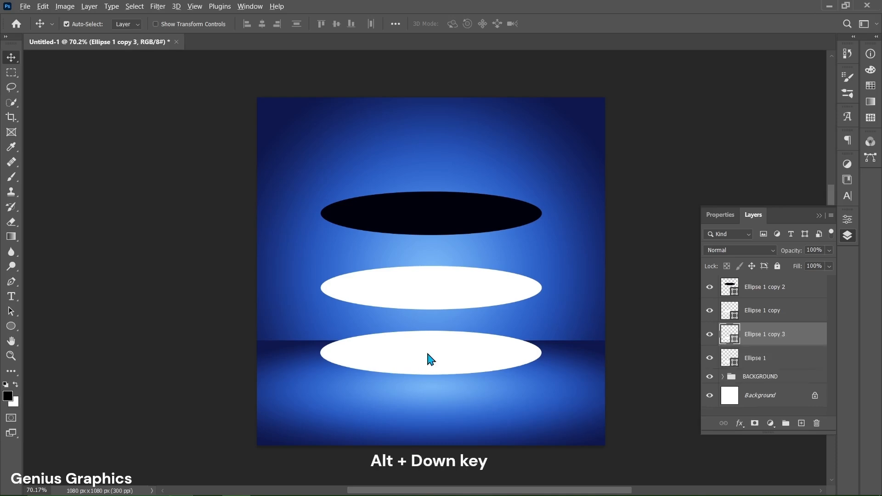
key(alt+Down)
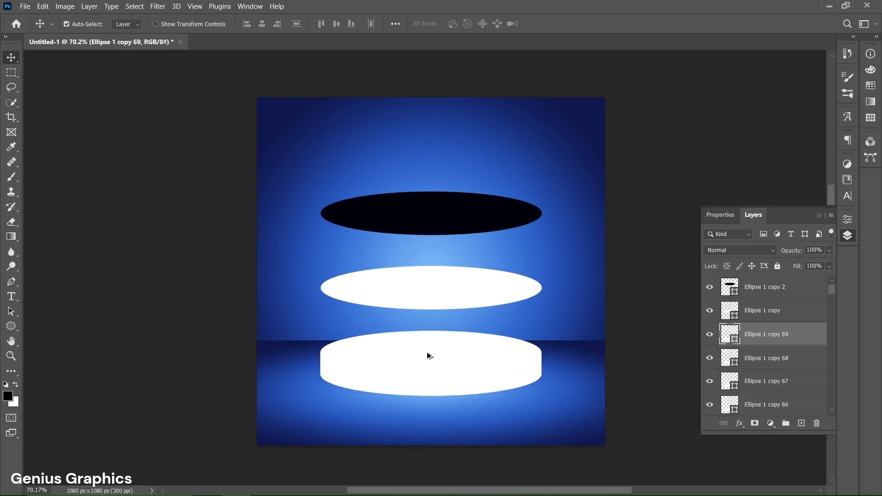
key(alt+Down)
key(alt+Down)
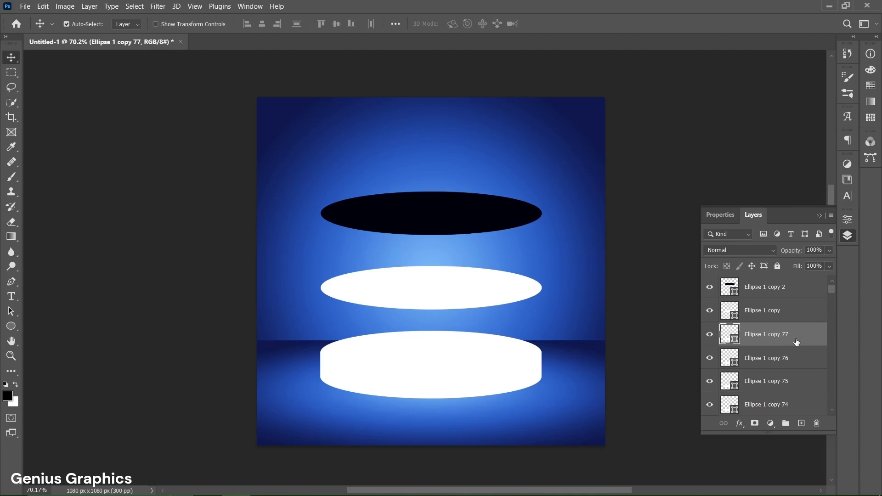
Select all the stacked podium ellipse layers down to Ellipse 1 and convert them to one smart object
drag(829, 291, 840, 401)
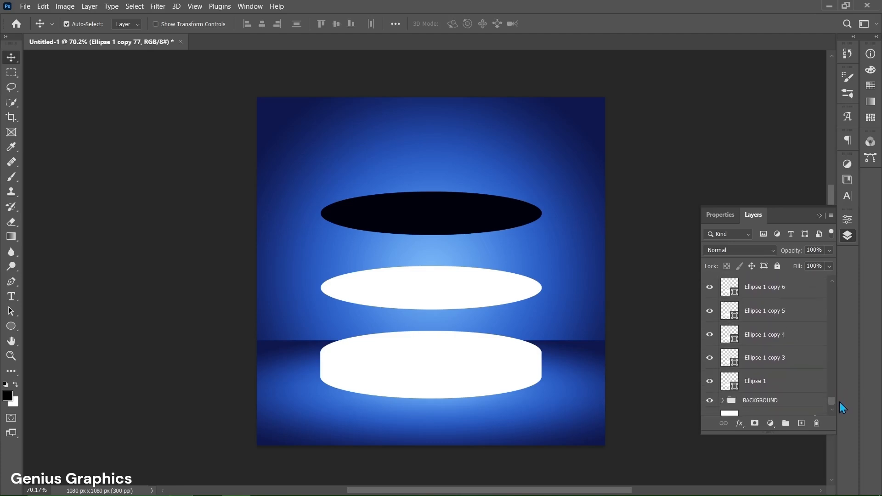
shift+click(771, 385)
right_click(771, 385)
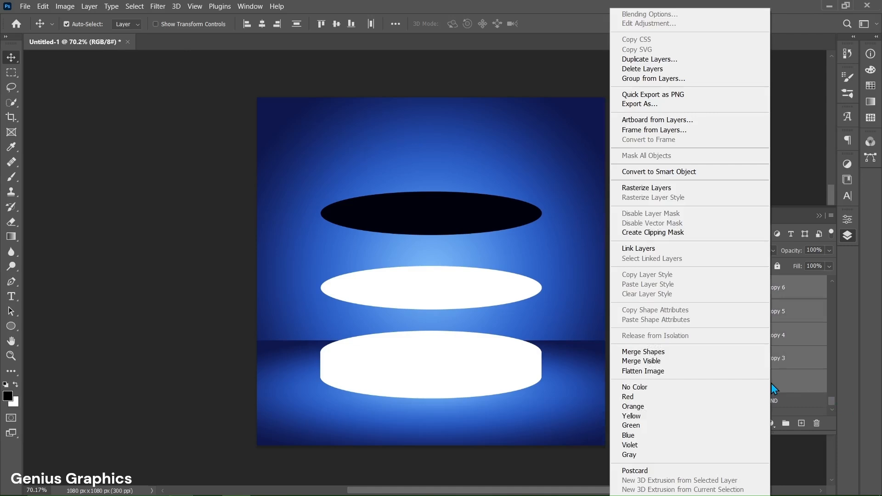
click(642, 173)
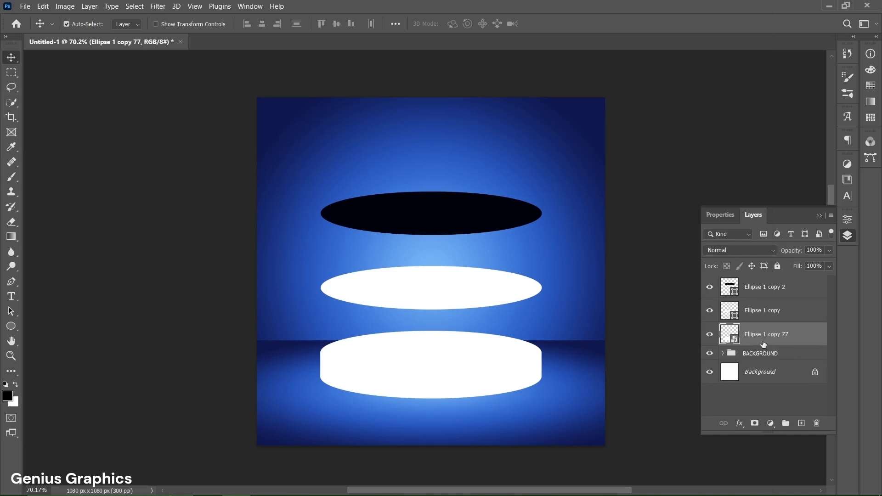
Add a reversed linear Gradient Overlay to the podium smart object, with angle -179° and scale 92%
click(739, 423)
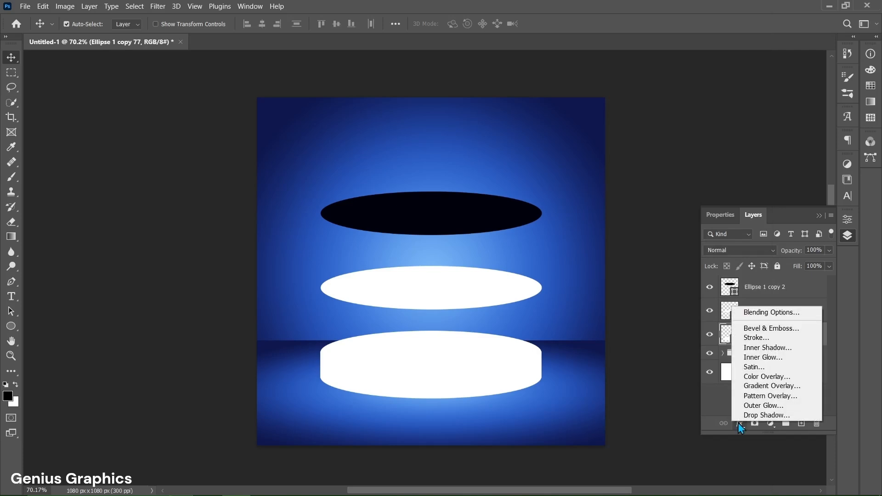
click(765, 390)
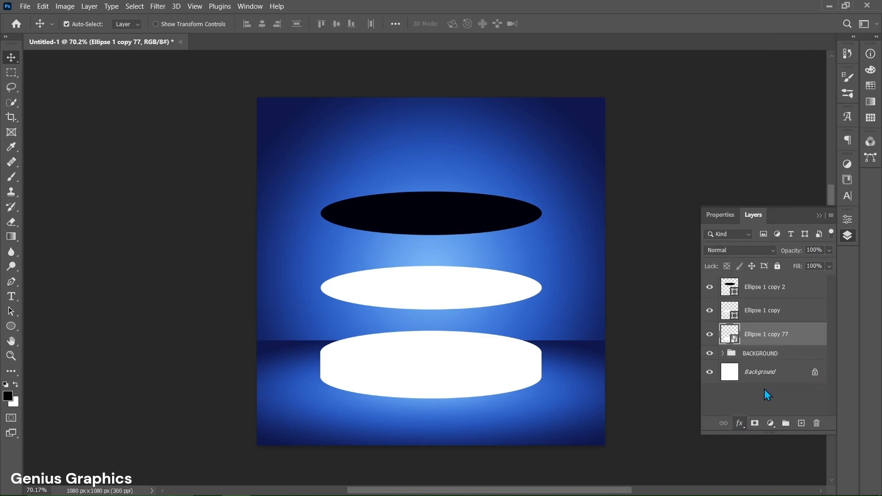
drag(205, 119, 10, 116)
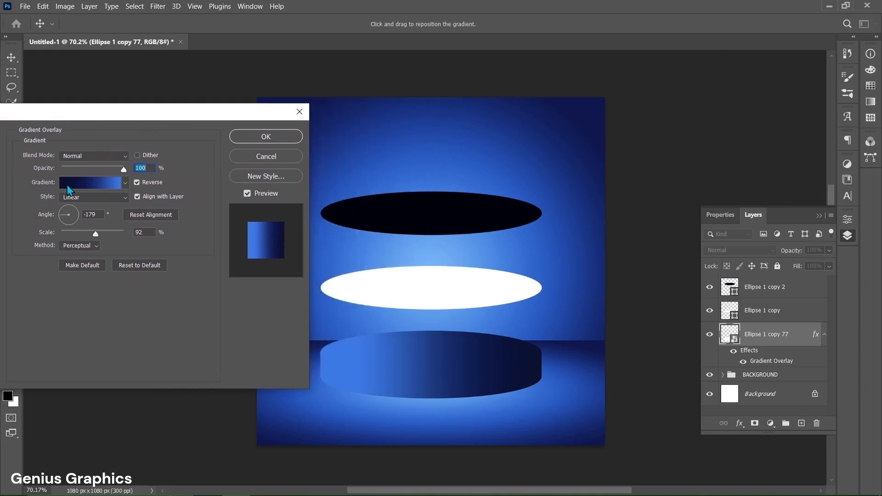
Use overlay gradient stops #3d79e4 at 0%, #111f54 at 55% and #09102b at 100%, and apply the layer style
click(70, 189)
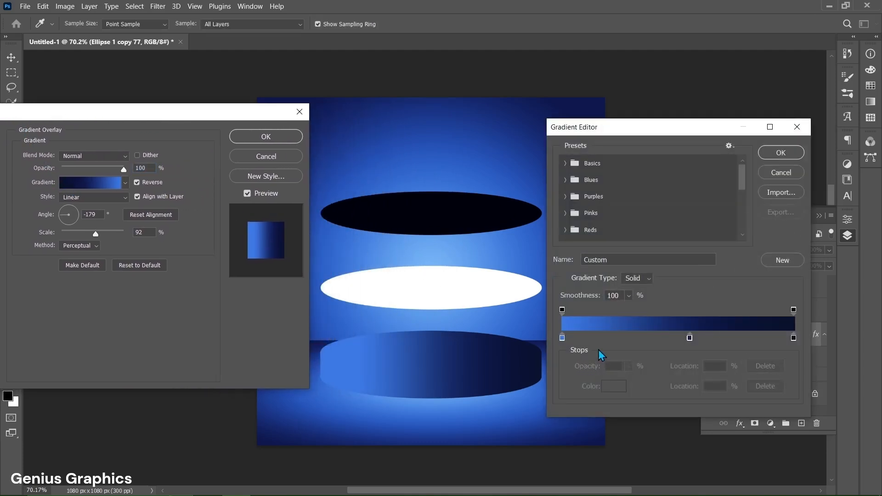
click(562, 338)
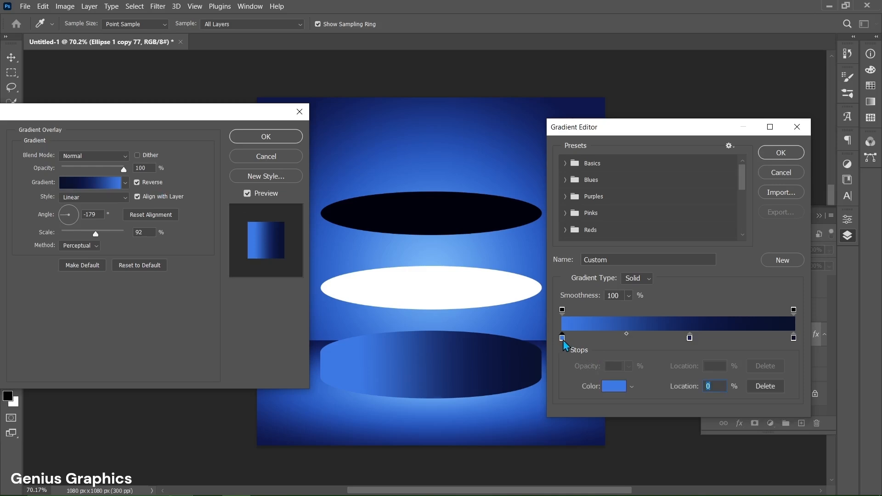
click(613, 387)
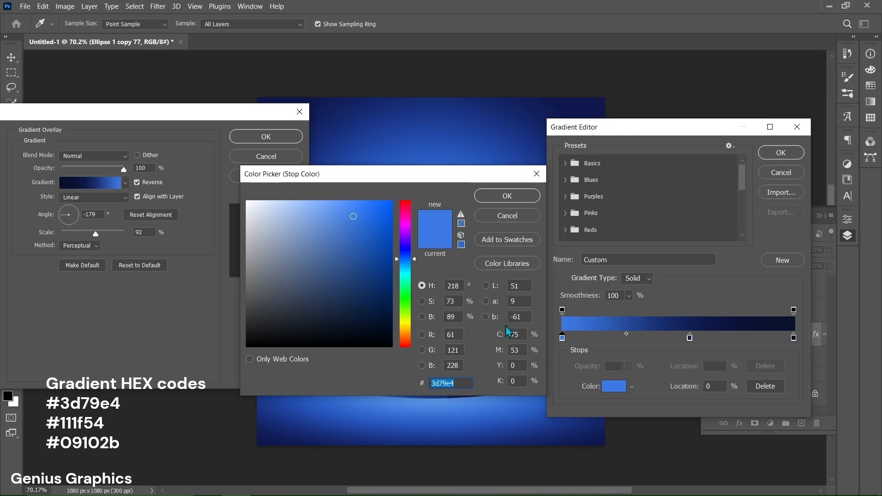
click(506, 196)
click(690, 338)
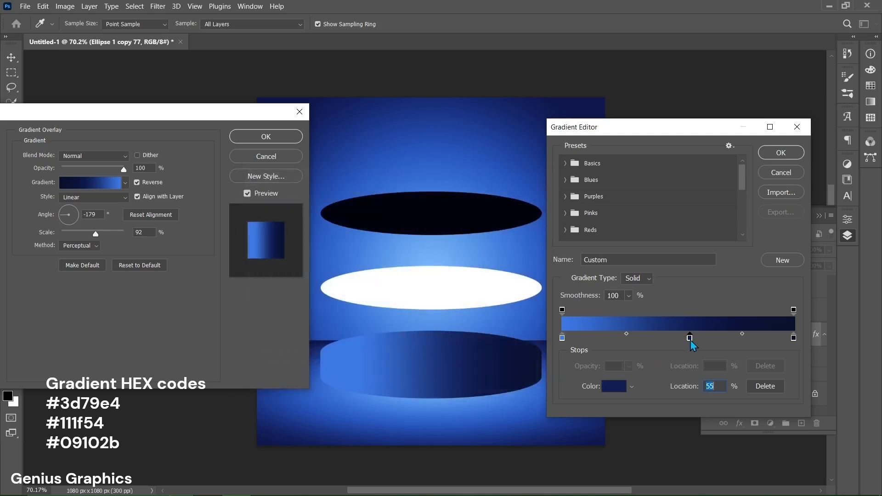
click(614, 387)
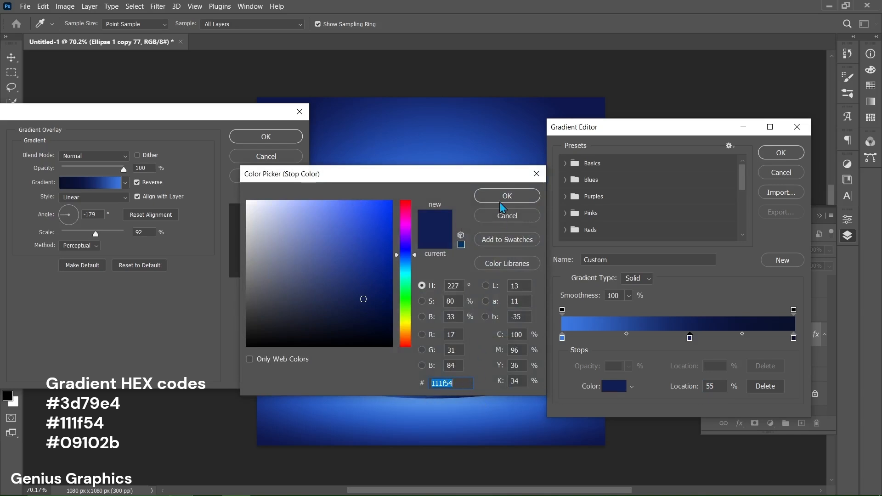
click(502, 218)
click(793, 338)
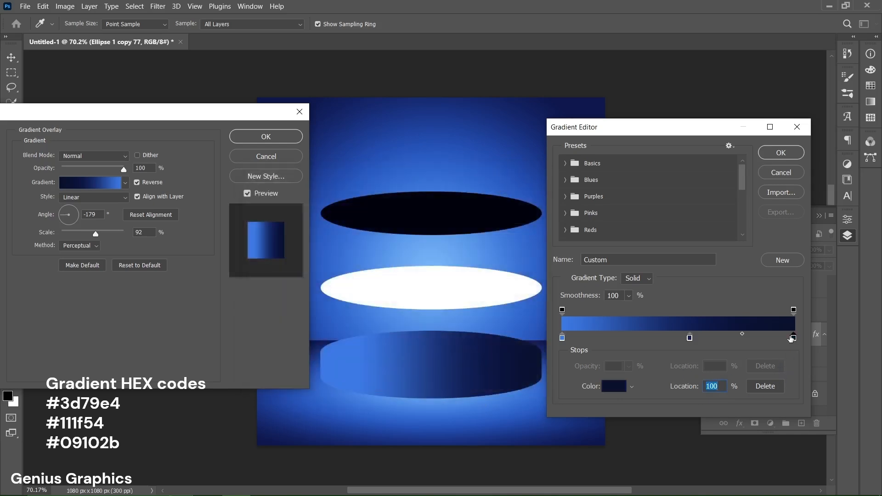
click(614, 387)
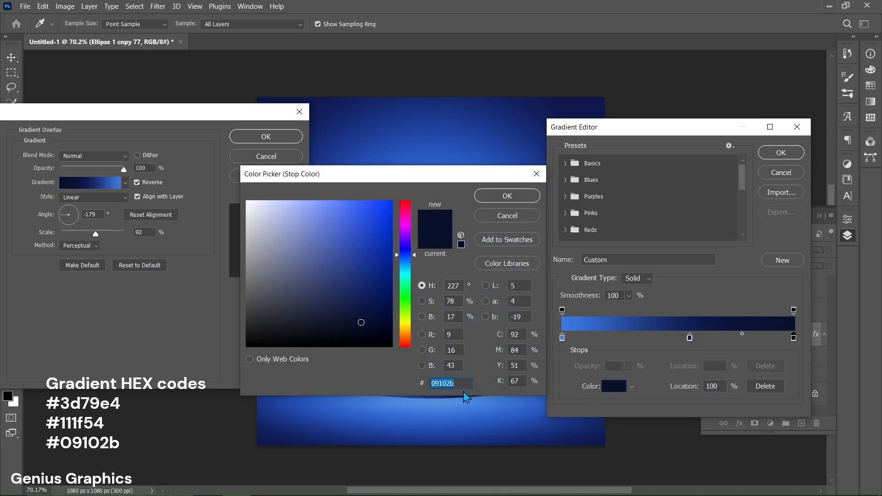
click(507, 196)
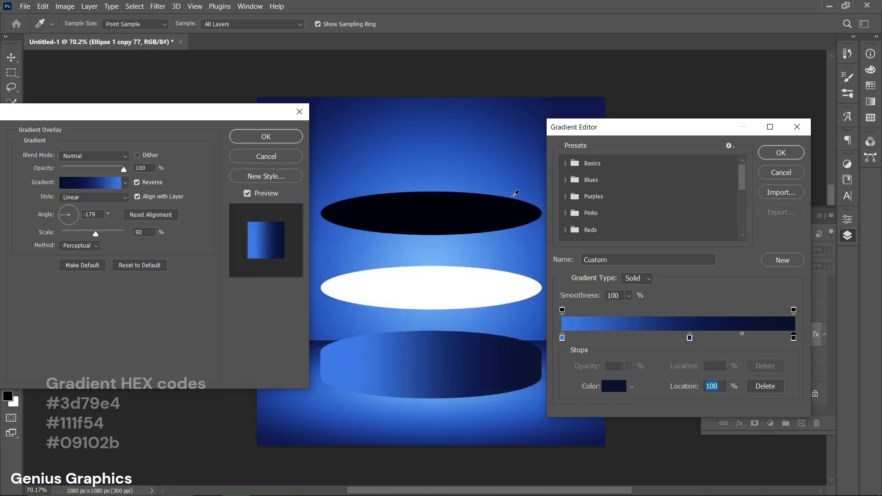
click(788, 157)
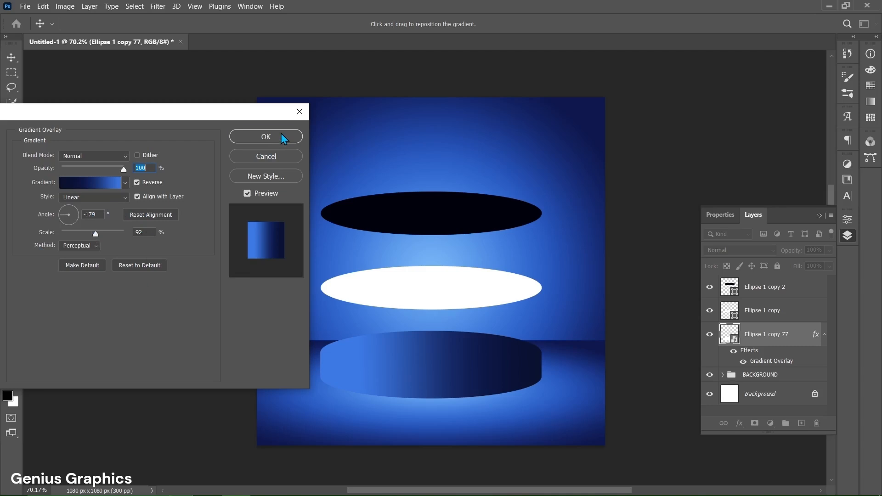
click(266, 136)
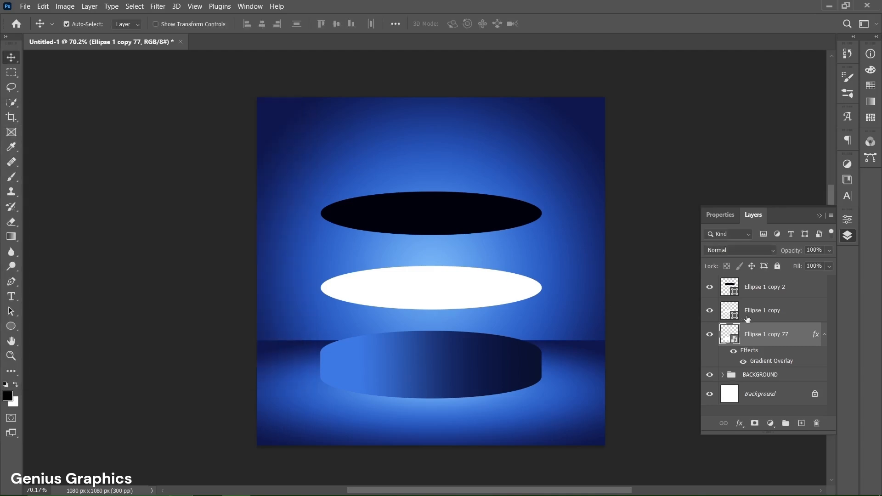
Add a Gradient Overlay to the white ellipse (Ellipse 1 copy) and set the gradient's 0% colour stop to #9eaff2
click(766, 314)
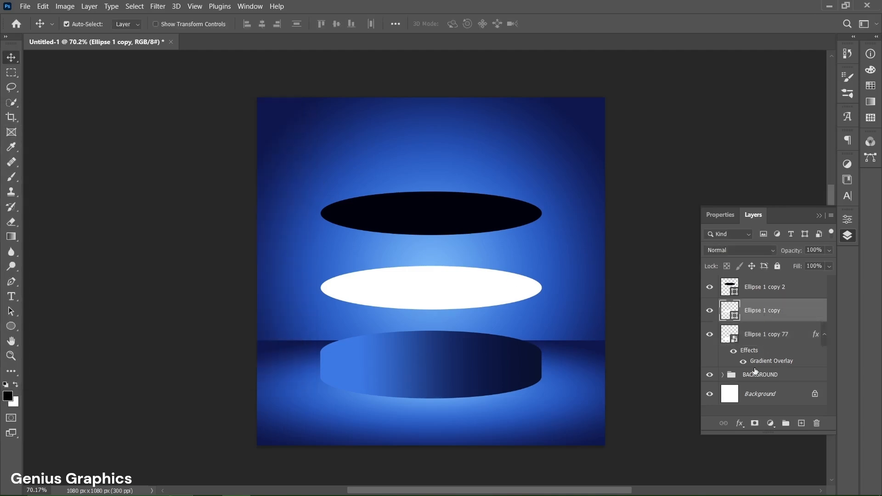
click(740, 421)
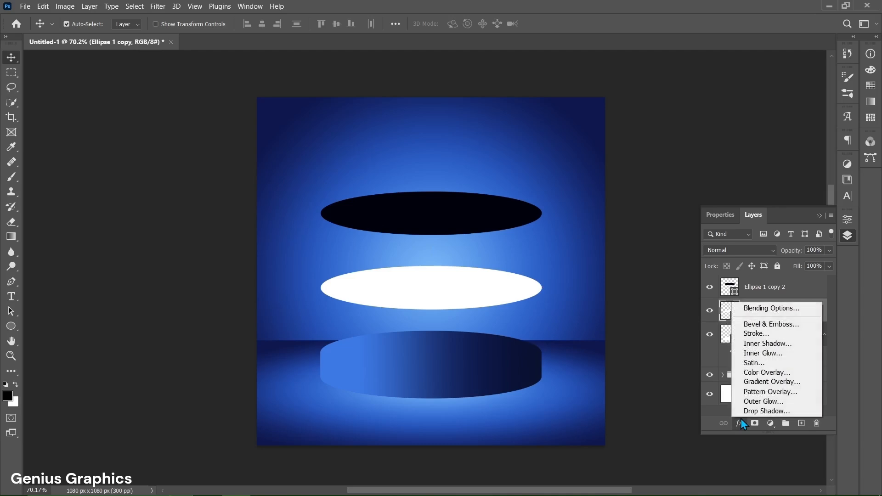
click(767, 385)
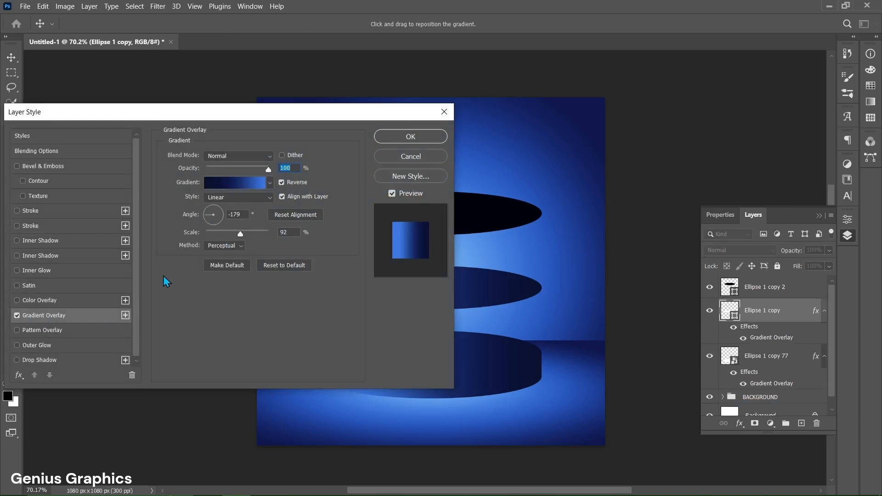
click(233, 186)
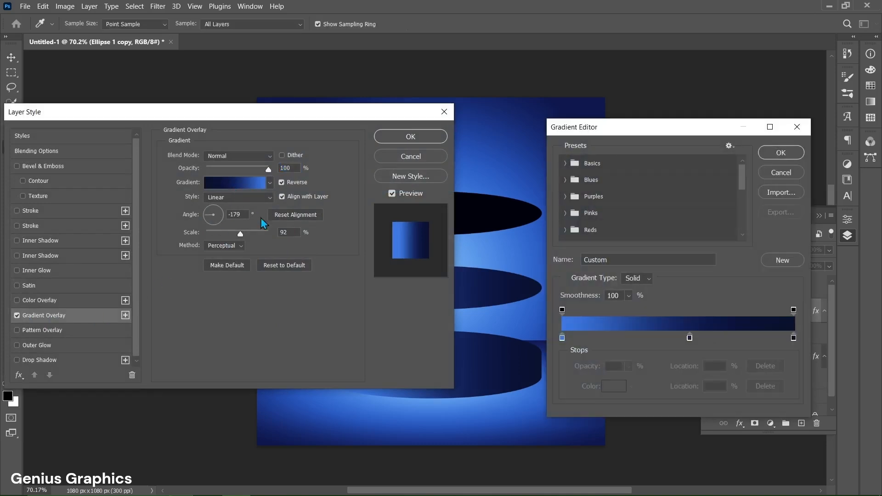
click(562, 339)
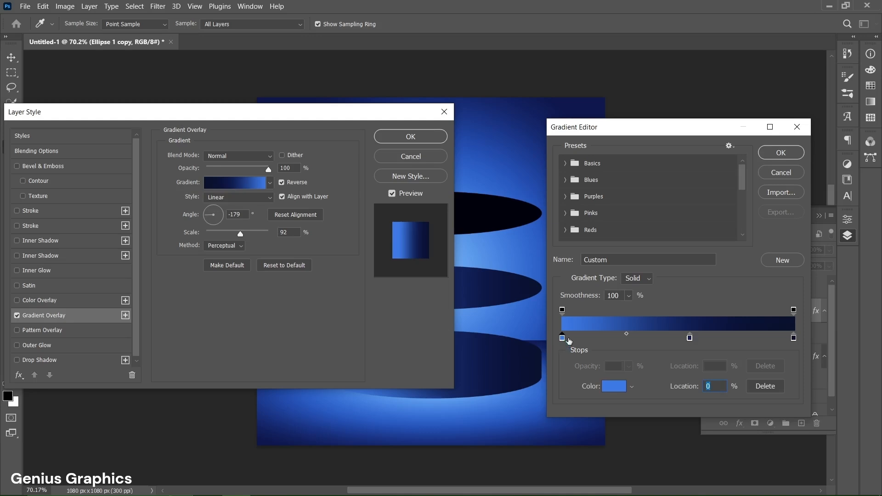
click(614, 386)
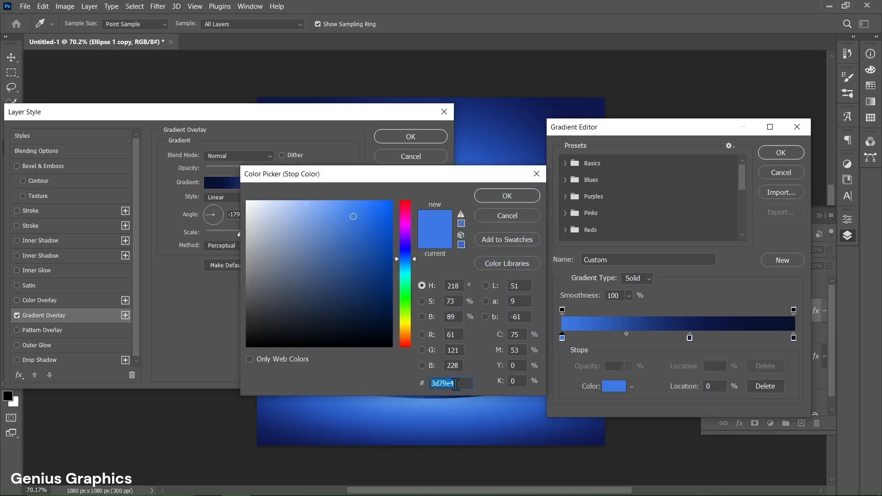
text(9eaff2)
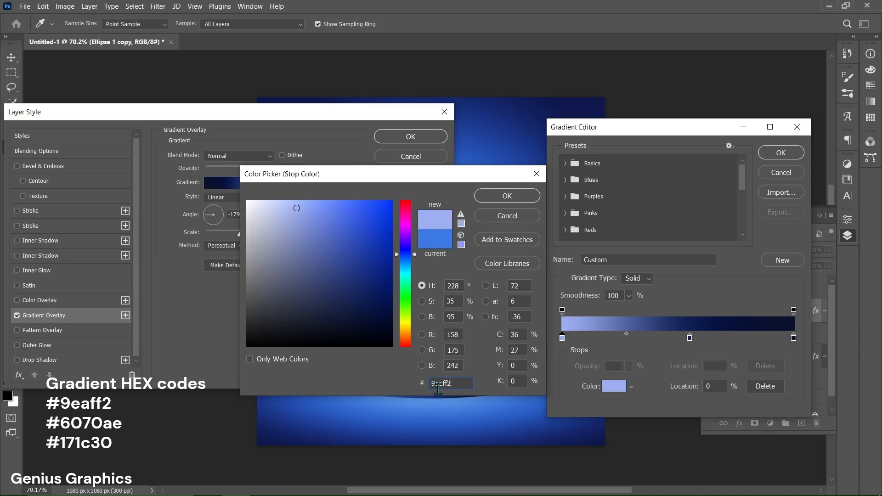
click(507, 196)
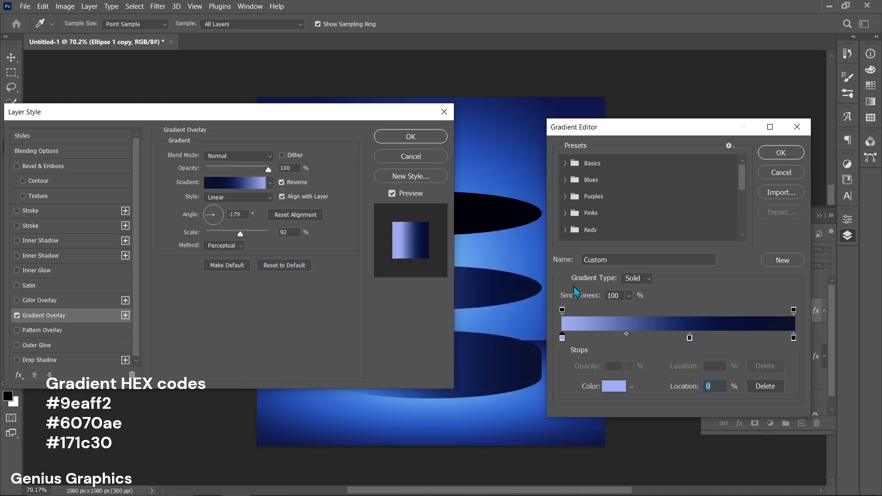
Move the overlay gradient's middle colour stop to 33% and set its colour to #6070ae
click(690, 337)
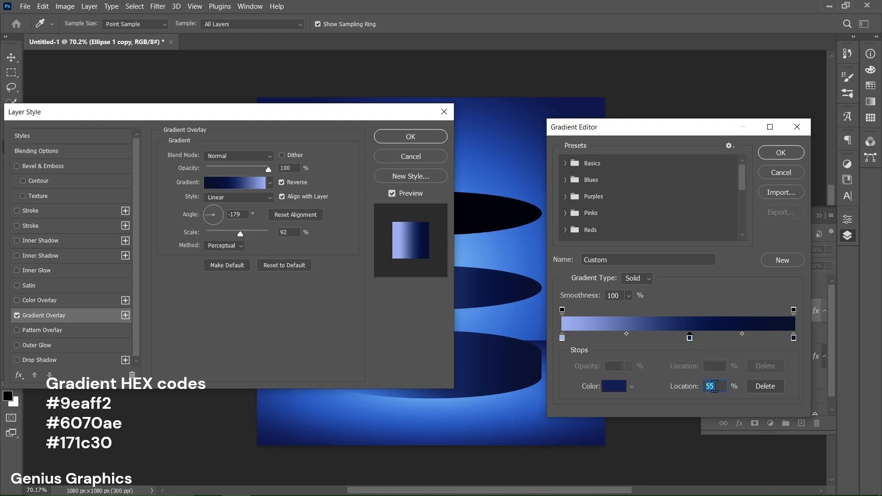
text(33)
click(615, 387)
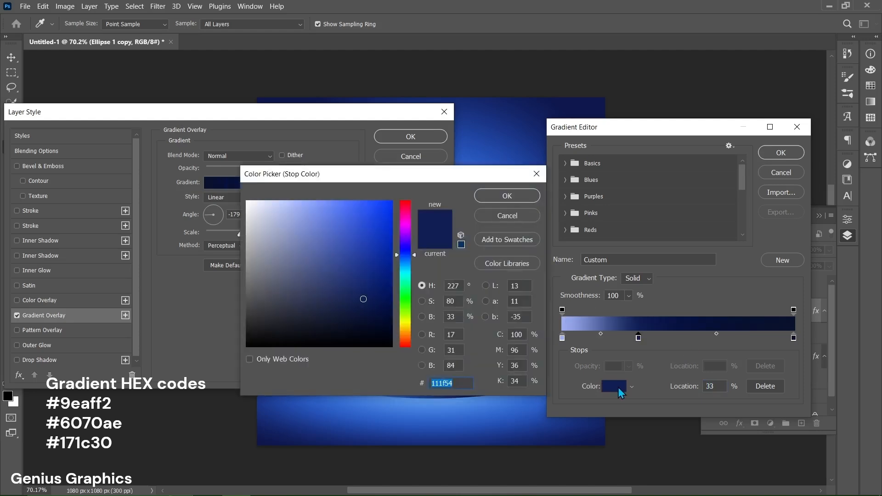
text(6070ae)
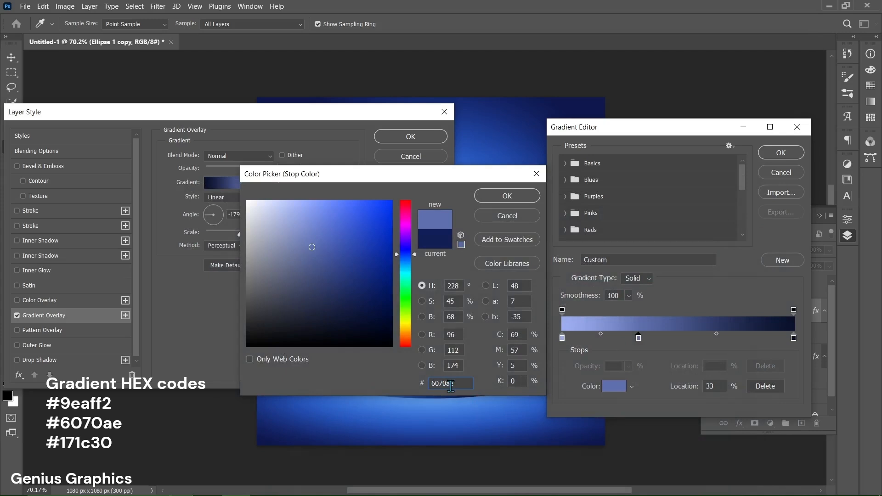
click(508, 198)
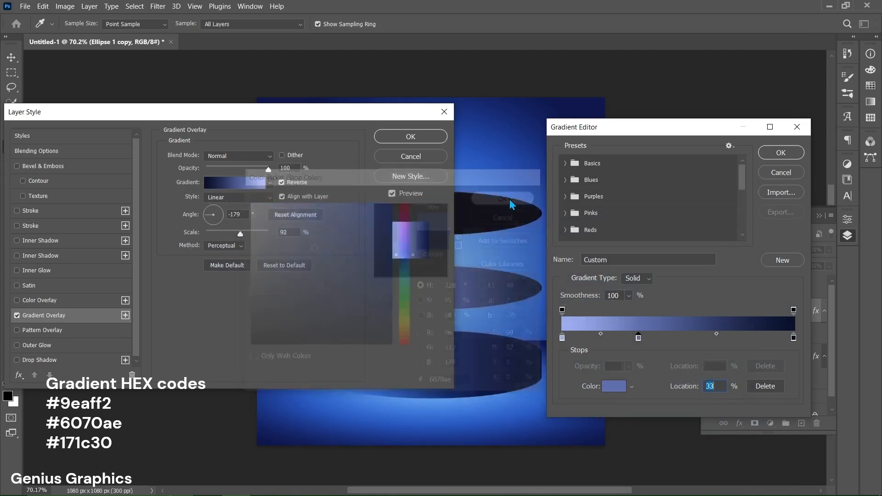
Set the gradient's 100% colour stop to #171c30 and accept the edited gradient
click(793, 338)
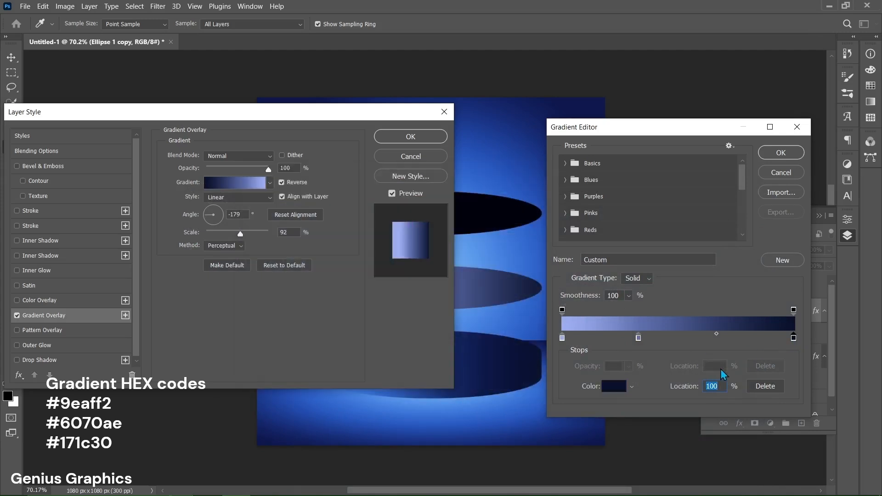
click(616, 388)
text(171c30)
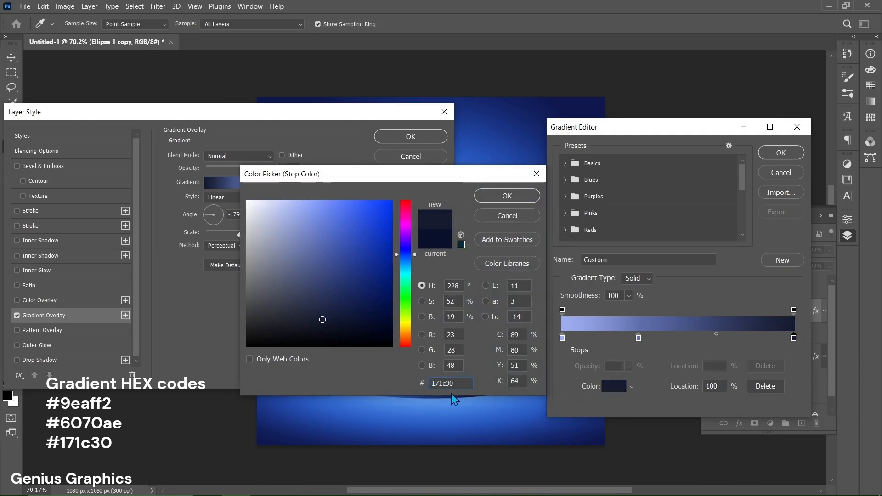
click(511, 197)
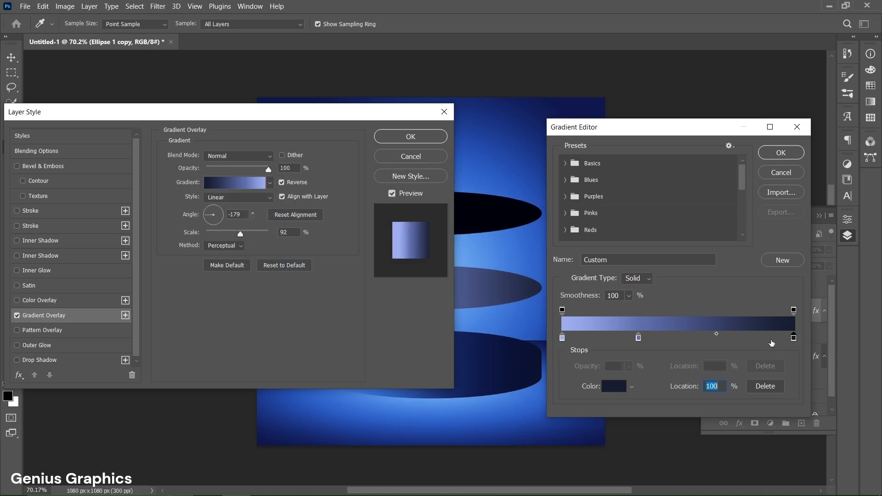
click(789, 151)
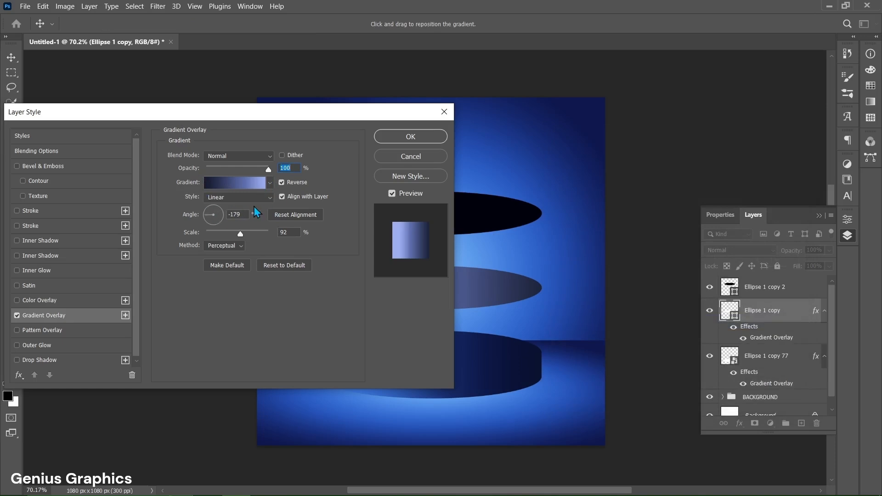
Set the overlay gradient's scale to 87%, shift the gradient slightly across the ellipse, and apply the layer style
double_click(283, 232)
text(87)
drag(403, 116, 213, 111)
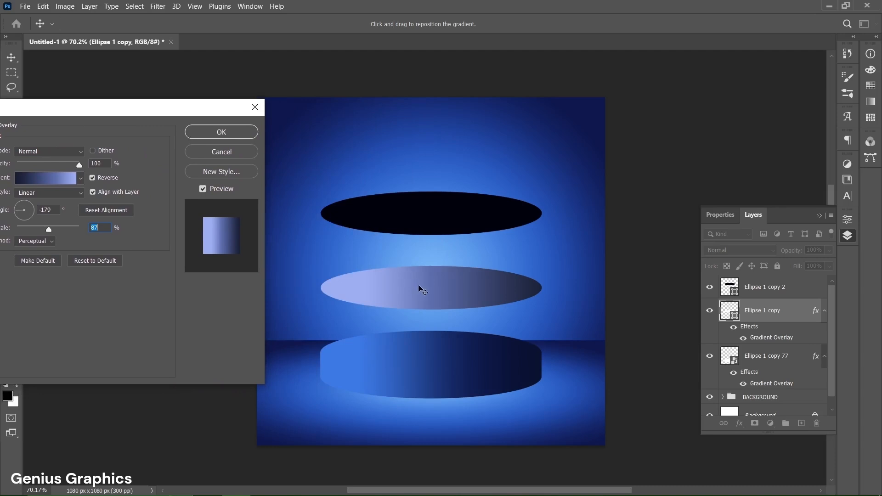
drag(423, 286, 427, 284)
drag(153, 112, 339, 114)
click(398, 133)
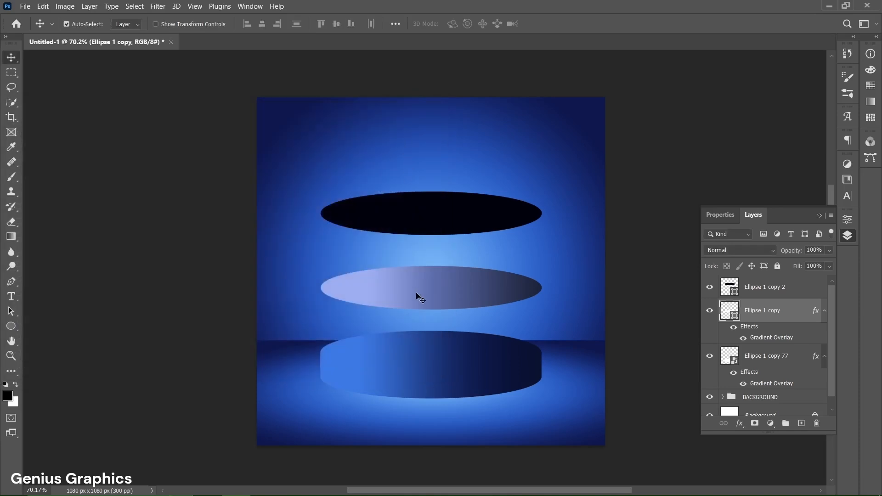
Move the gradient-filled ellipse down onto the podium as its top face and fine-tune its Gradient Overlay position
drag(416, 293, 415, 356)
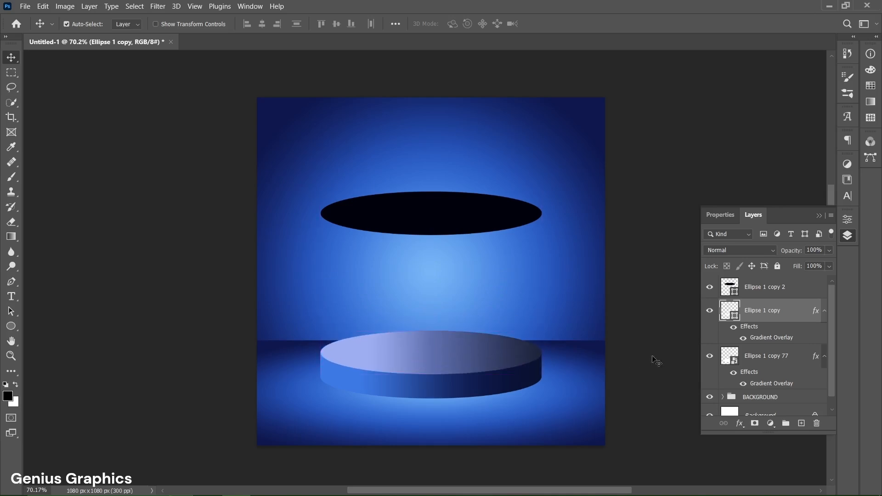
double_click(763, 340)
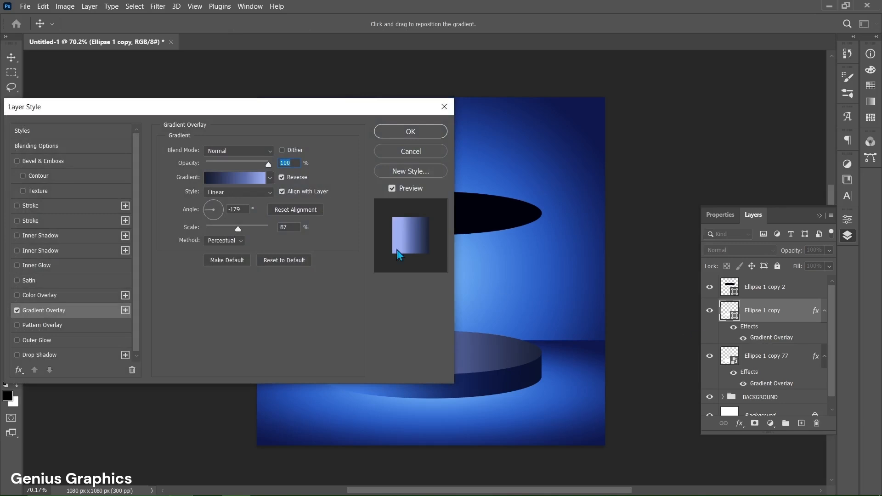
drag(232, 112, 81, 116)
drag(441, 352, 448, 352)
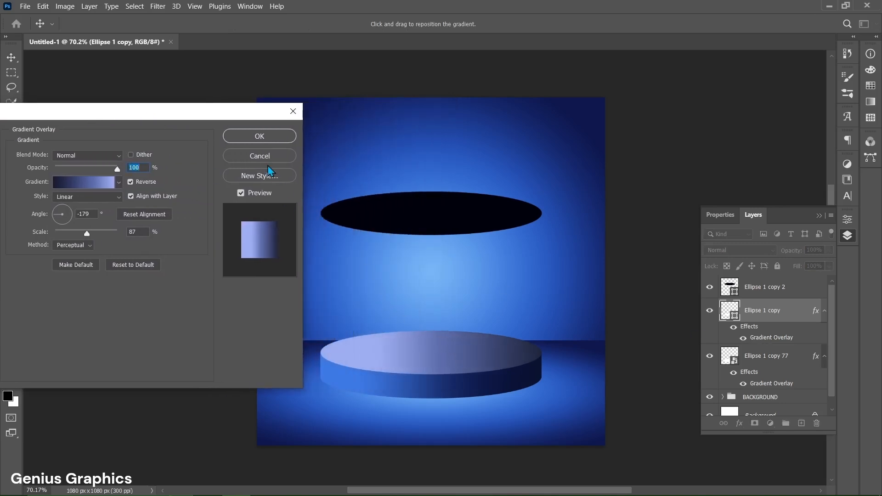
click(258, 137)
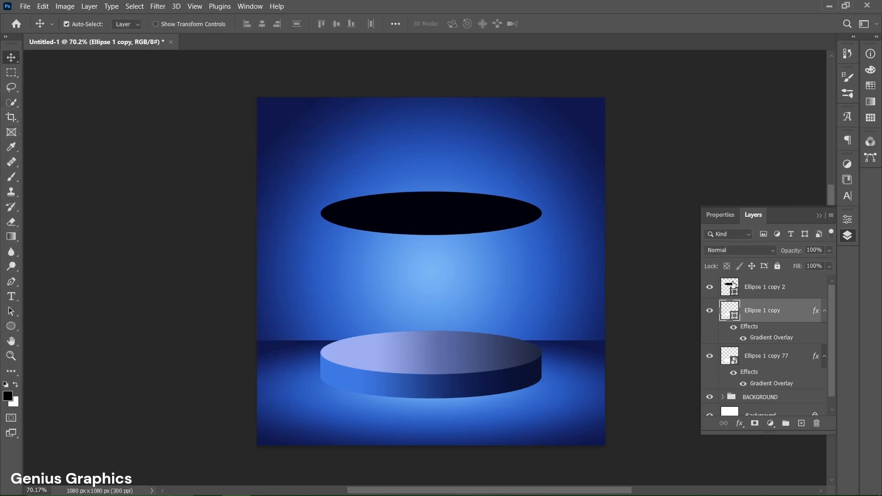
Set the black ellipse layer (Ellipse 1 copy 2) to 98% opacity and 68% fill
click(755, 287)
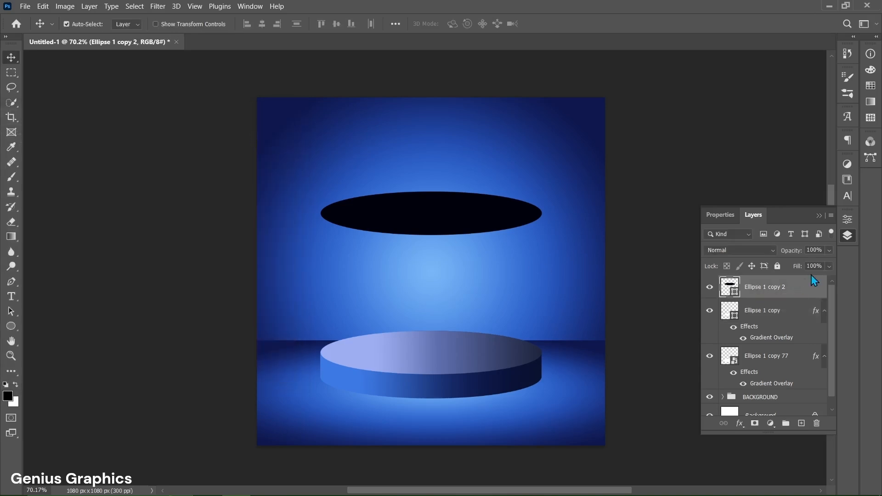
click(812, 251)
text(98)
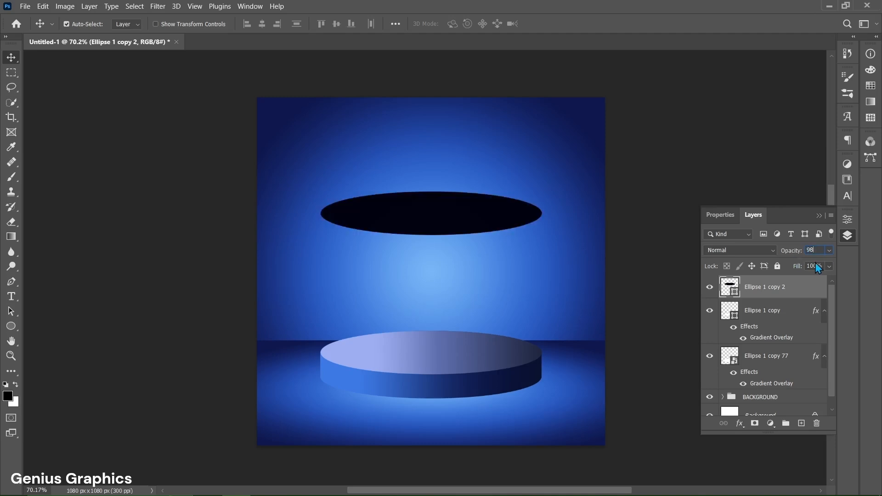
key(Return)
click(818, 266)
text(68)
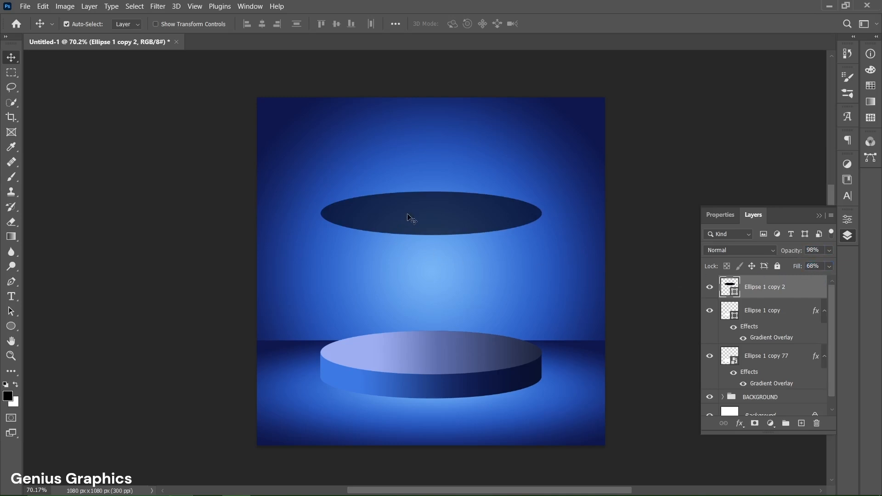
Move the dark ellipse onto the podium's base and reorder its layer directly beneath the podium body layer
drag(419, 222, 412, 385)
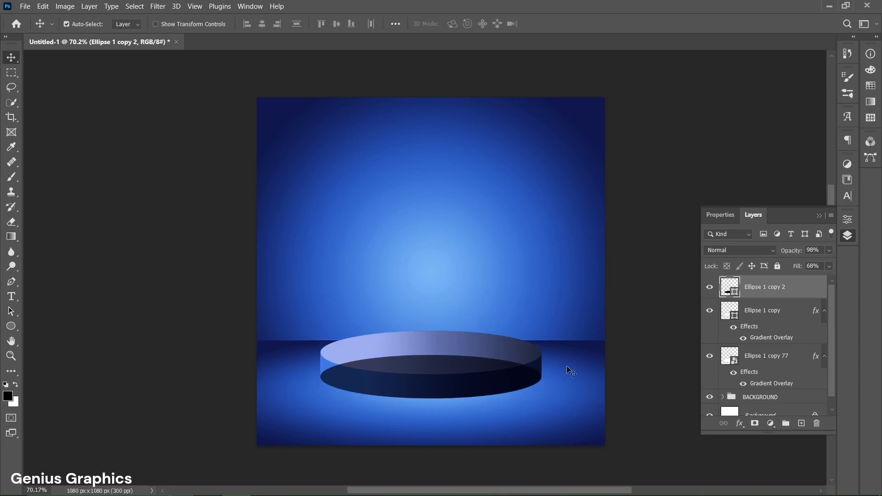
drag(778, 295, 783, 389)
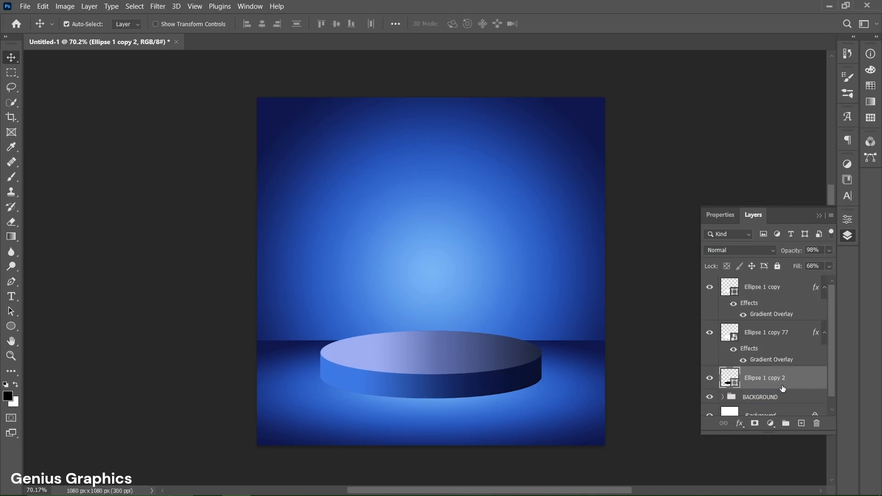
Widen the shadow ellipse rightward to about 113%, rotate it about 2.5°, and shift it slightly down below the podium
key(ctrl+t)
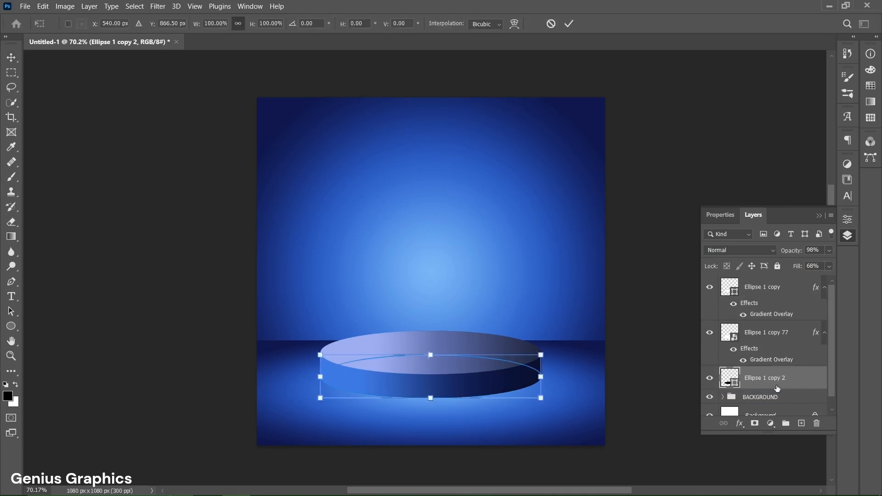
drag(541, 377, 583, 354)
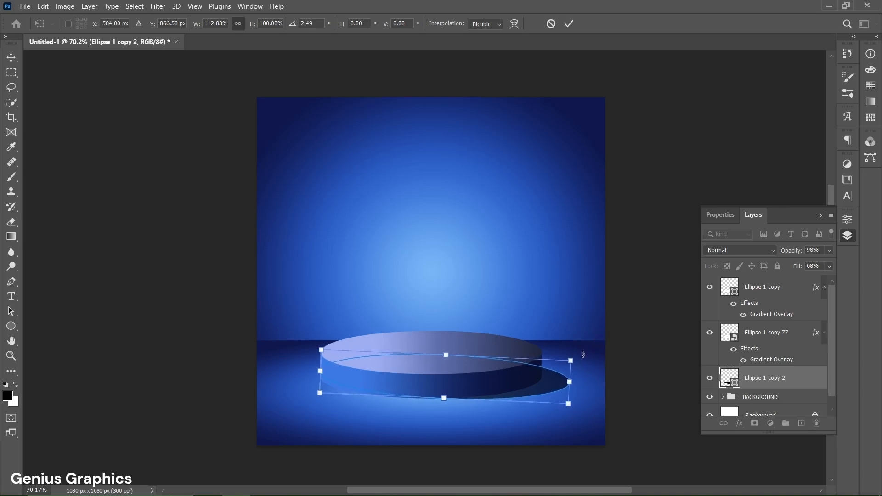
click(568, 23)
drag(521, 393, 521, 401)
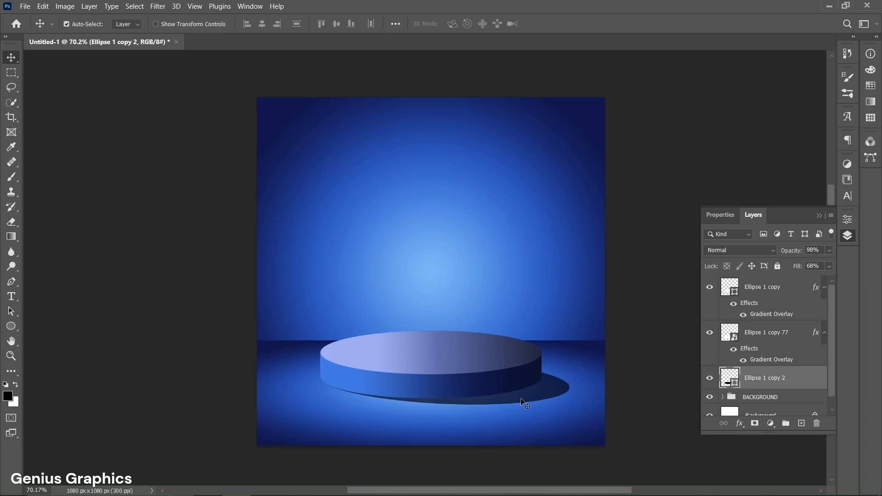
Convert the shadow ellipse to a smart object and apply a Gaussian Blur with a radius of 8.8 pixels
click(158, 7)
mouse_move(176, 146)
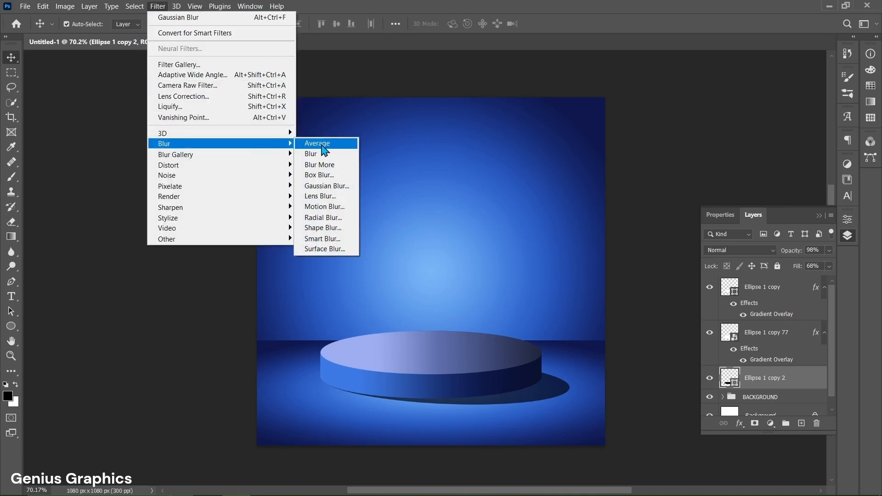
click(324, 188)
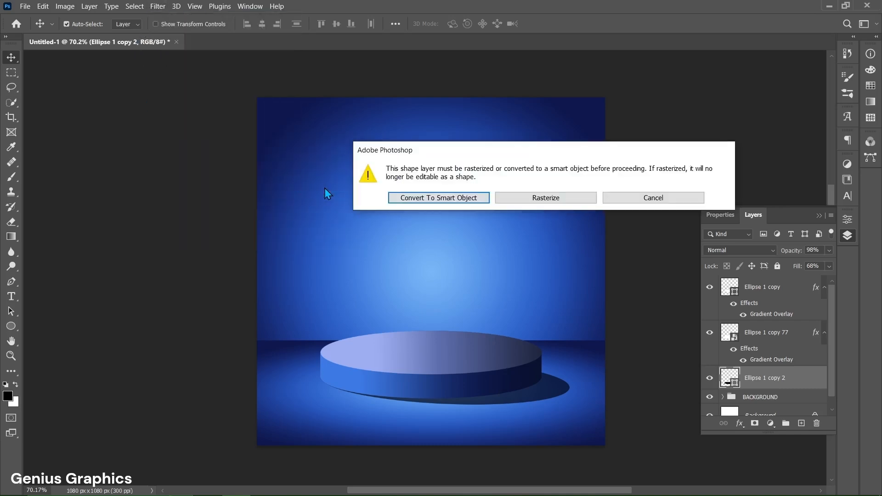
click(423, 196)
click(629, 250)
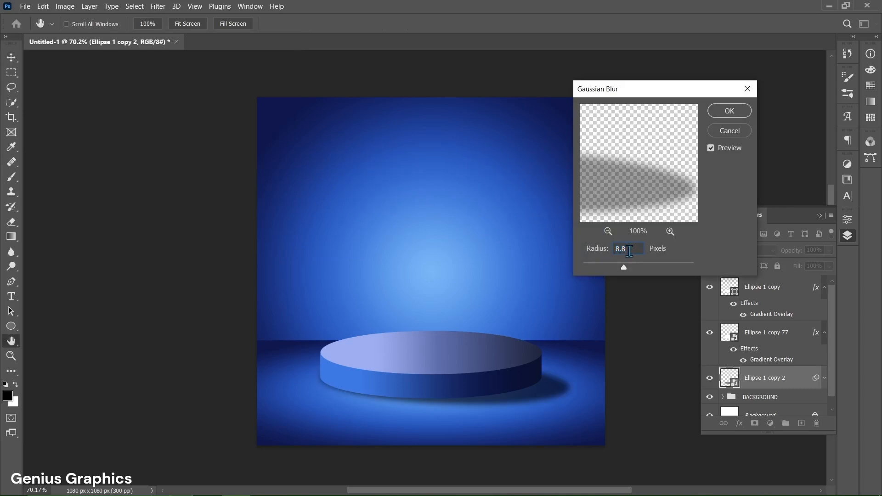
click(735, 110)
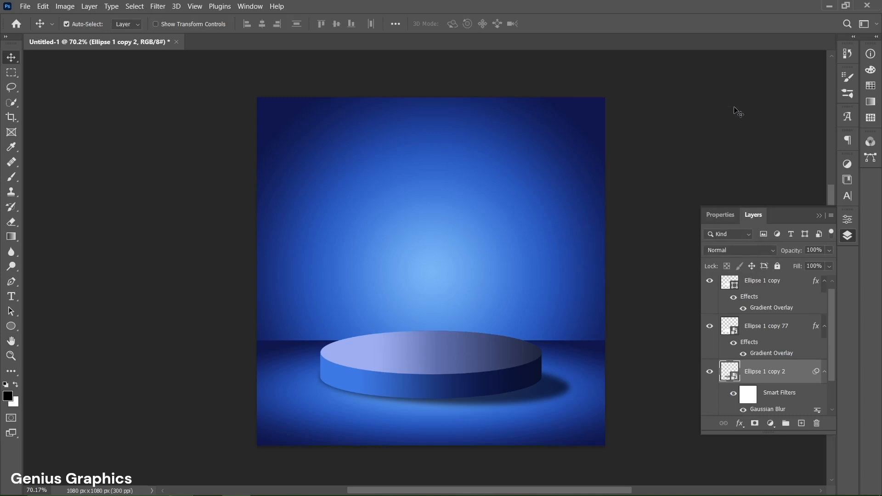
Add a Multiply drop shadow to the podium body layer: 7% opacity, 126° angle, 28 px distance, 19% spread, 46 px size
click(335, 382)
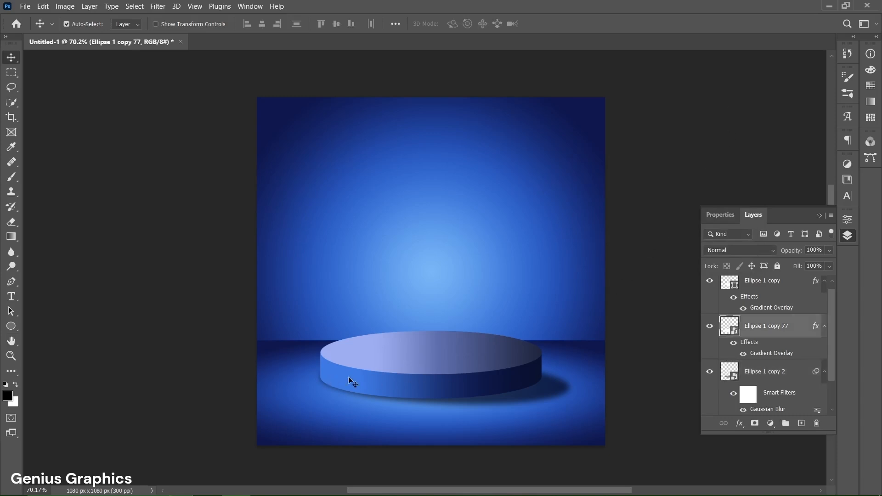
double_click(756, 350)
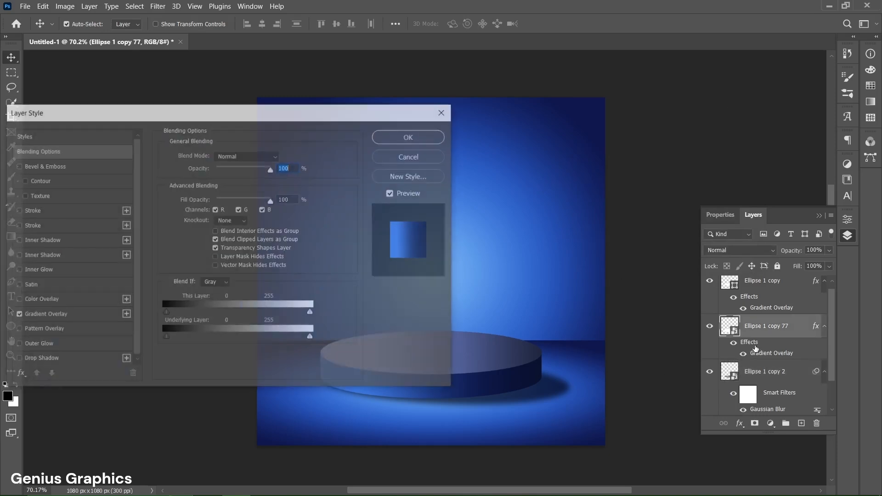
drag(102, 113, 110, 113)
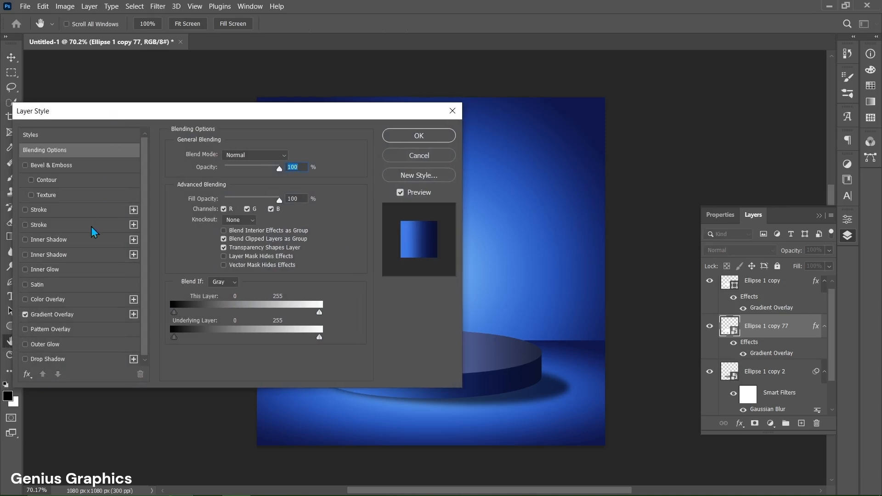
click(25, 359)
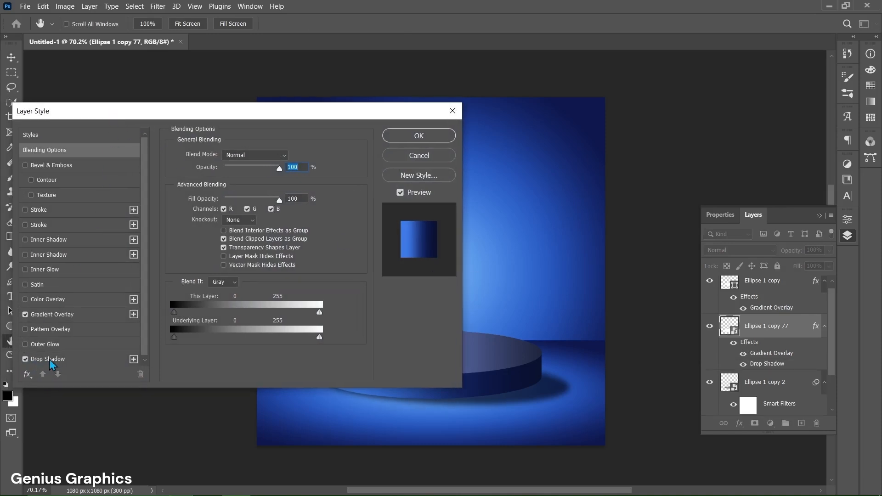
click(51, 362)
drag(198, 112, 174, 85)
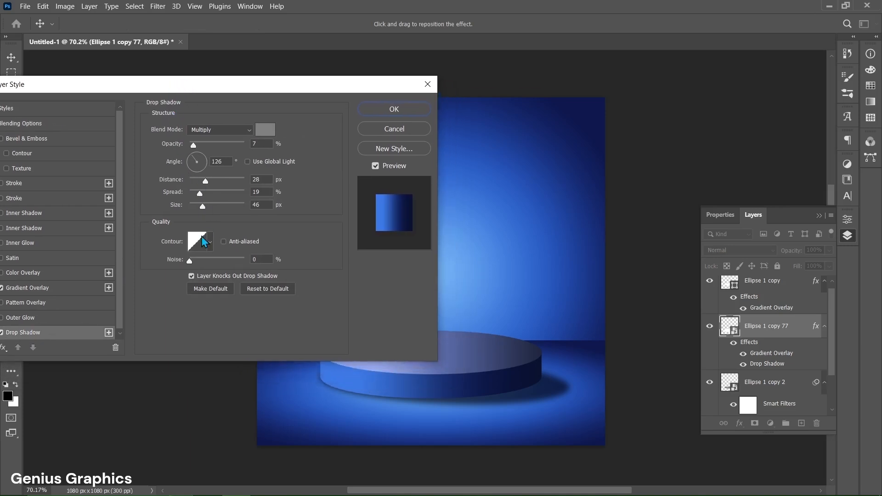
drag(374, 87, 366, 69)
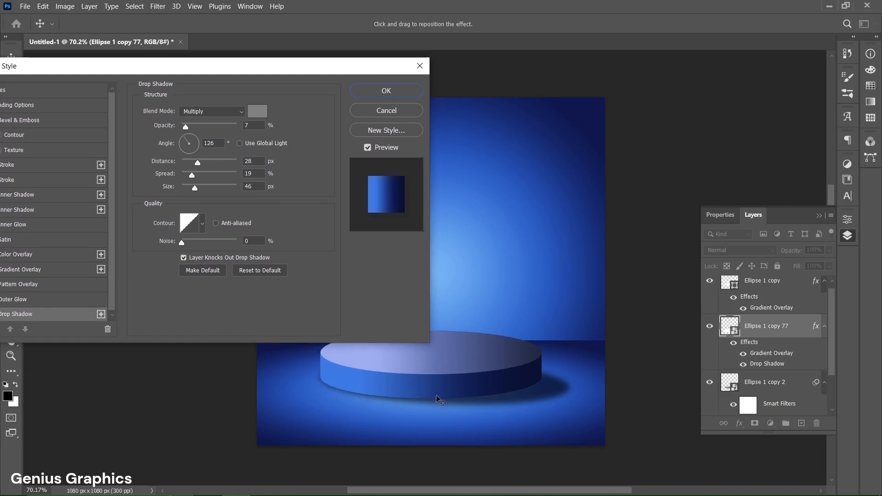
click(387, 92)
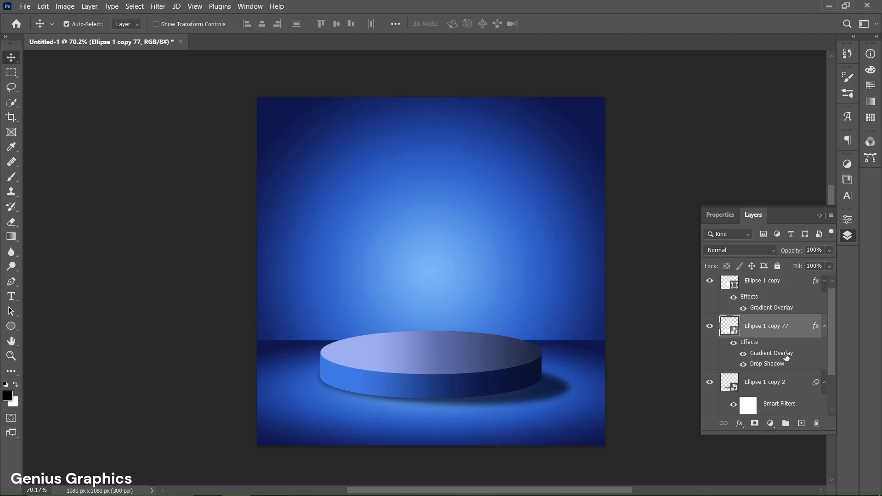
Group the three podium ellipse layers, including the blurred shadow, and name the group PODIUM
scroll(781, 354, down, 2)
click(764, 339)
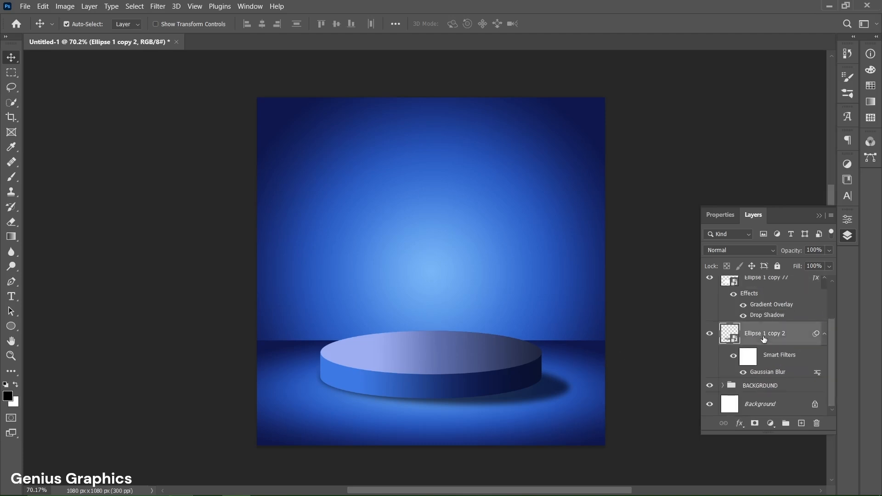
scroll(764, 339, up, 2)
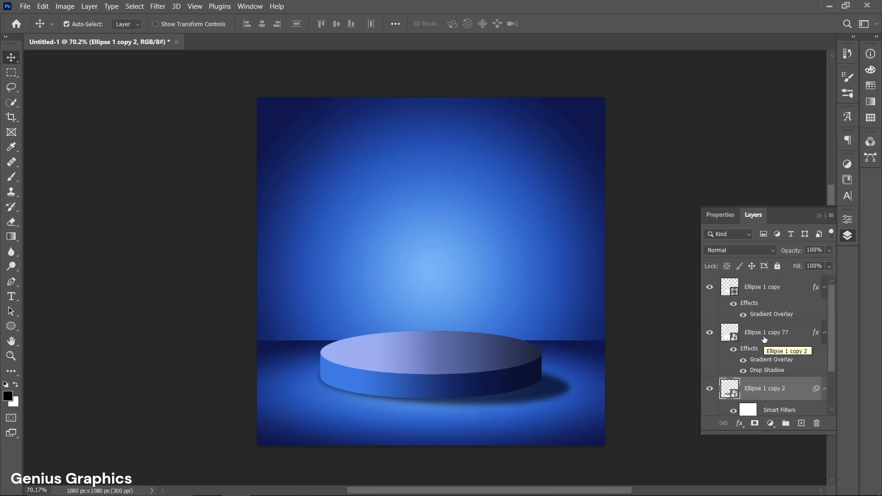
shift+click(756, 288)
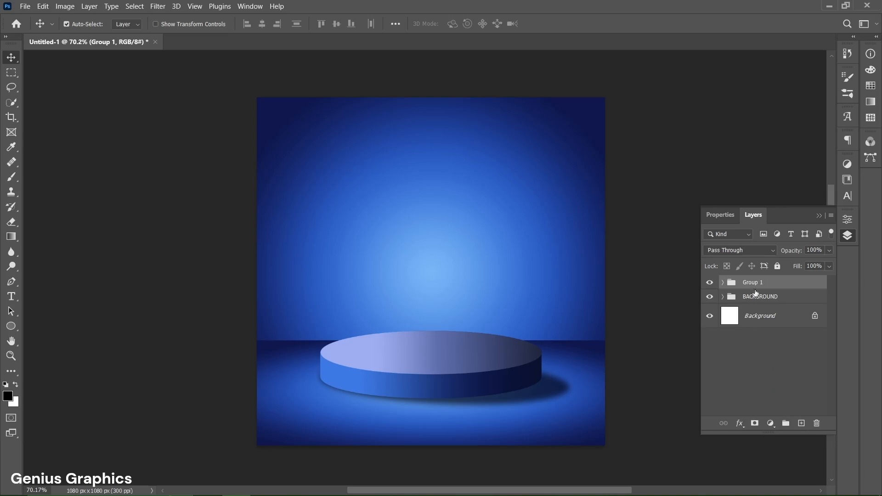
double_click(758, 283)
text(P)
click(770, 337)
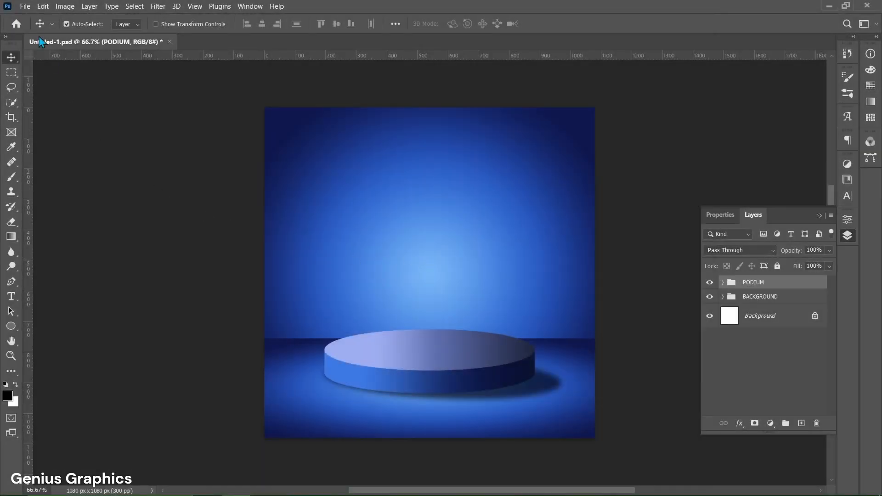
Place the IPHONE 16 image as an embedded object, scale it to about 70%, and move it slightly up onto the podium's top
click(25, 7)
click(28, 211)
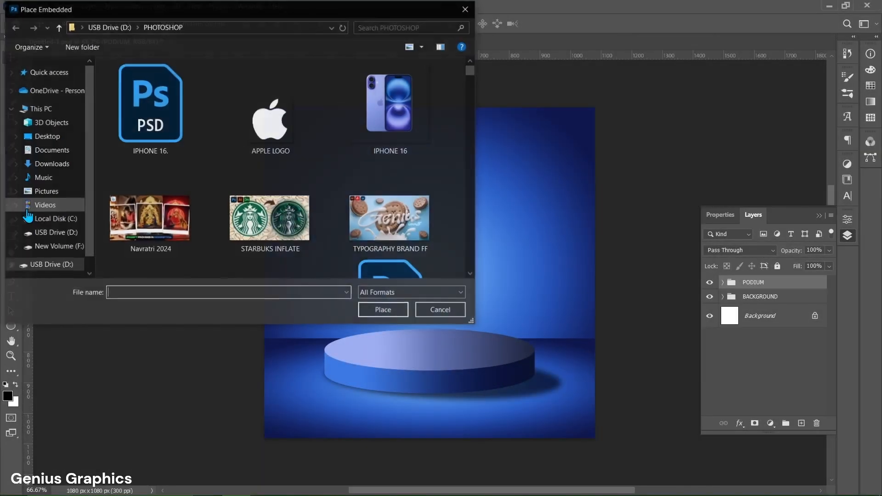
click(390, 120)
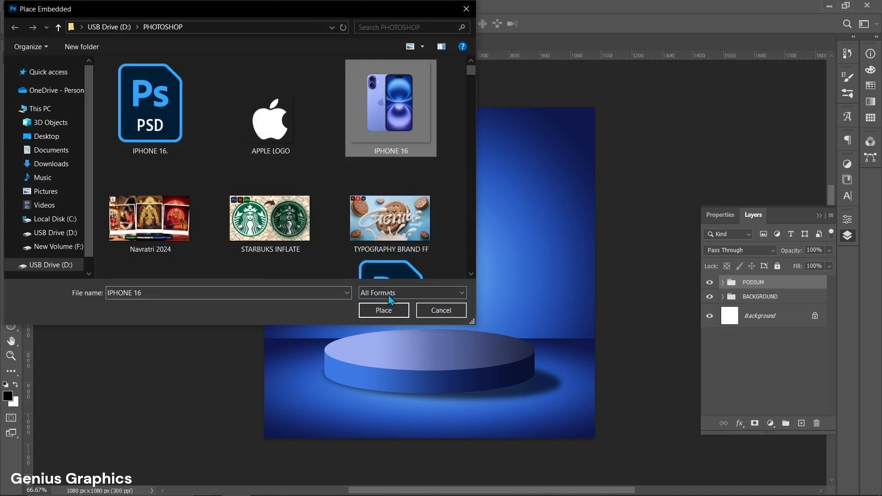
click(381, 309)
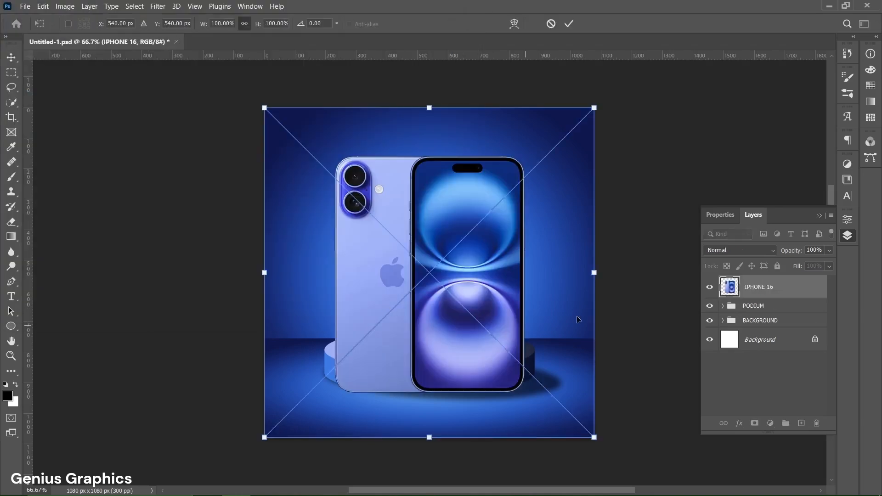
drag(594, 276, 544, 279)
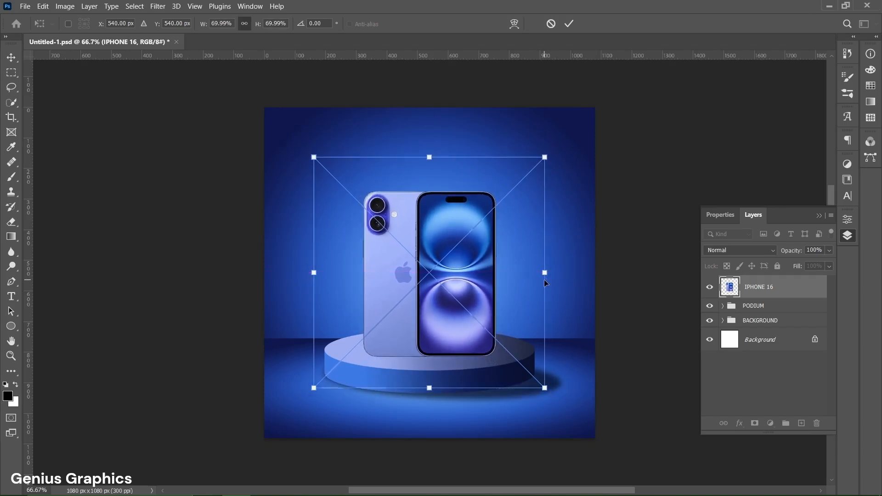
click(568, 25)
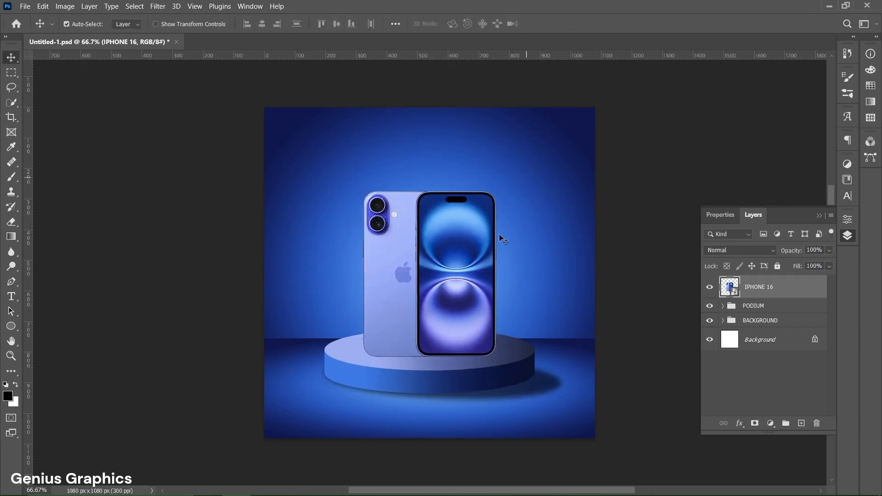
drag(437, 302, 434, 297)
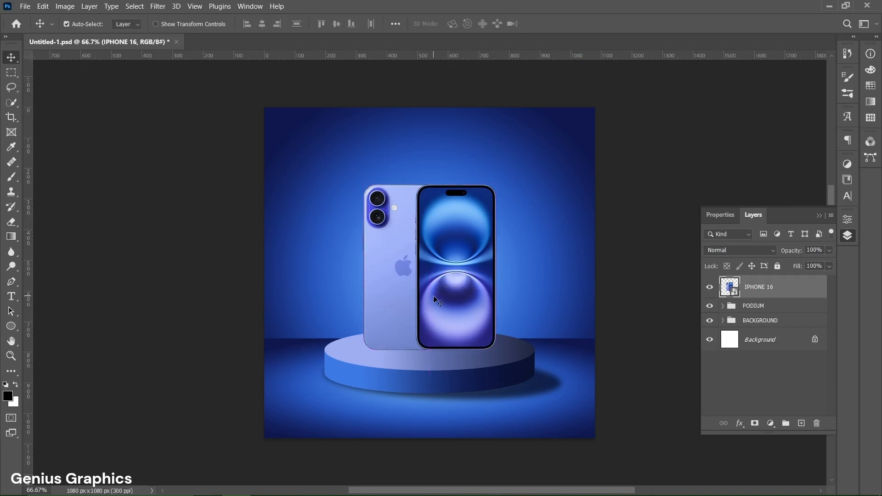
Duplicate the IPHONE 16 layer and flip the copy vertically
key(ctrl+j)
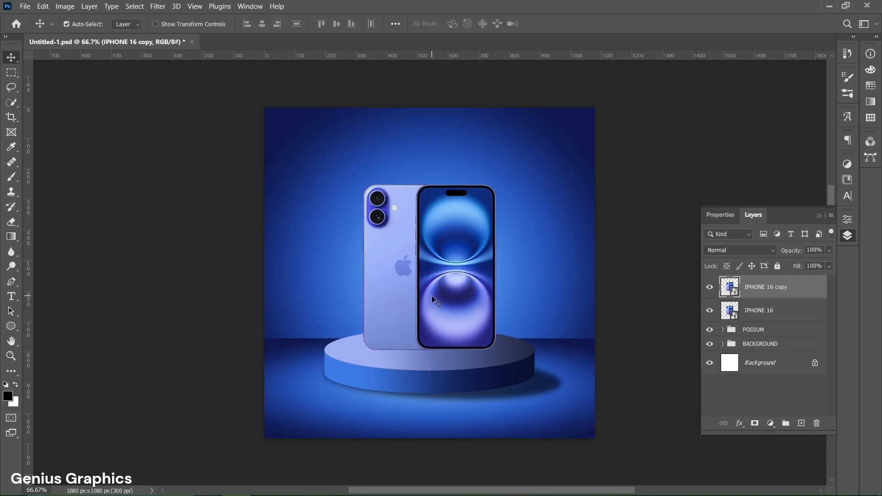
key(ctrl+t)
right_click(452, 311)
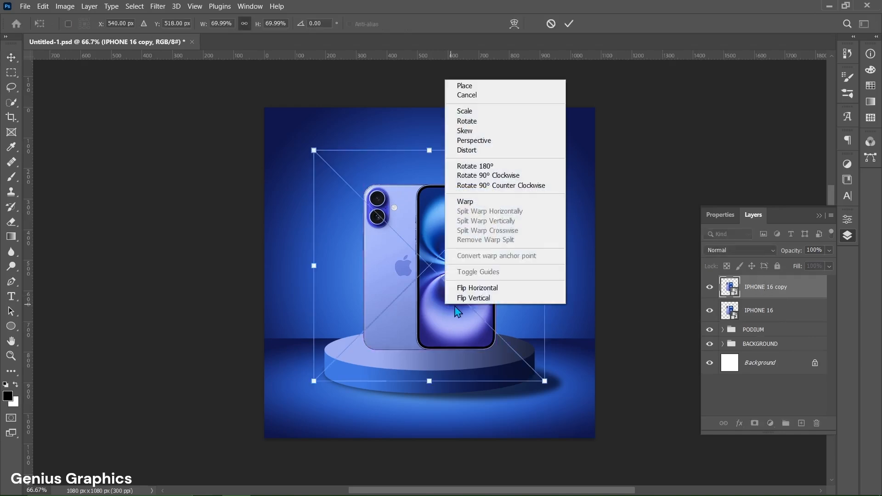
click(474, 298)
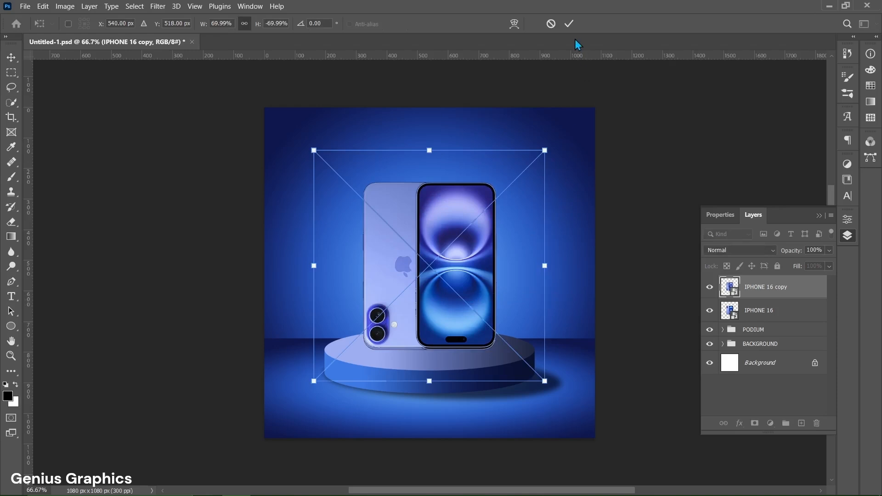
click(569, 24)
Move the flipped phone copy down against the phones' base and reorder its layer directly beneath IPHONE 16
drag(440, 237, 442, 384)
drag(440, 350, 440, 368)
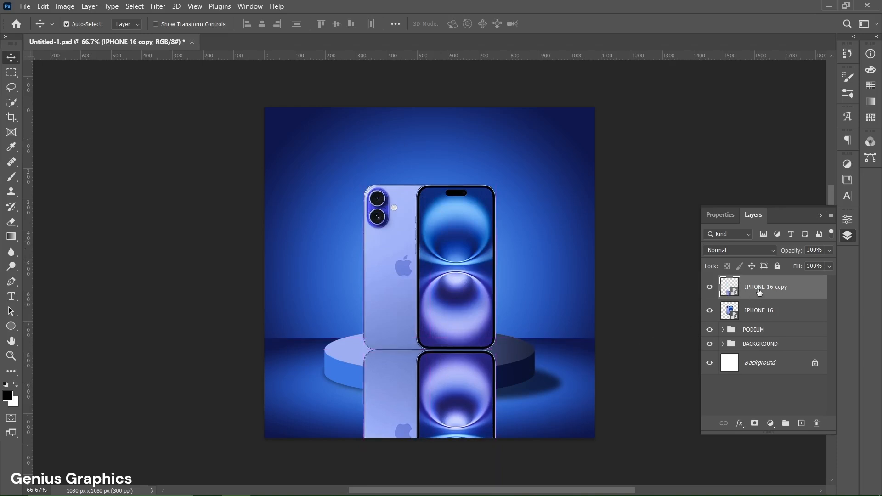
drag(759, 289, 761, 318)
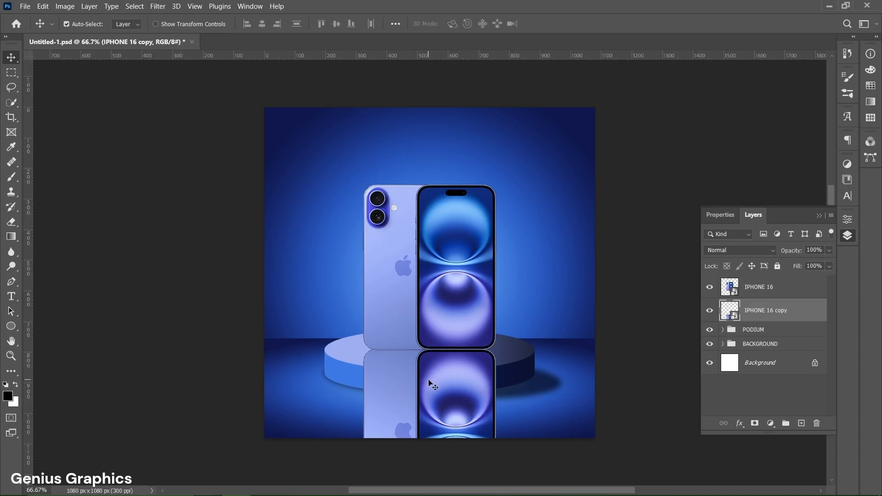
Add a black layer mask to the flipped copy and paint it white with a large soft brush to reveal a faint reflection
click(758, 421)
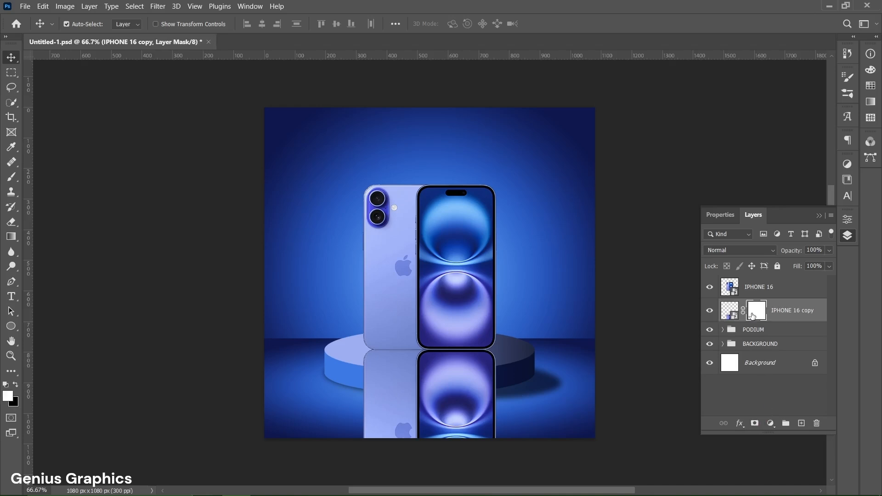
key(ctrl+i)
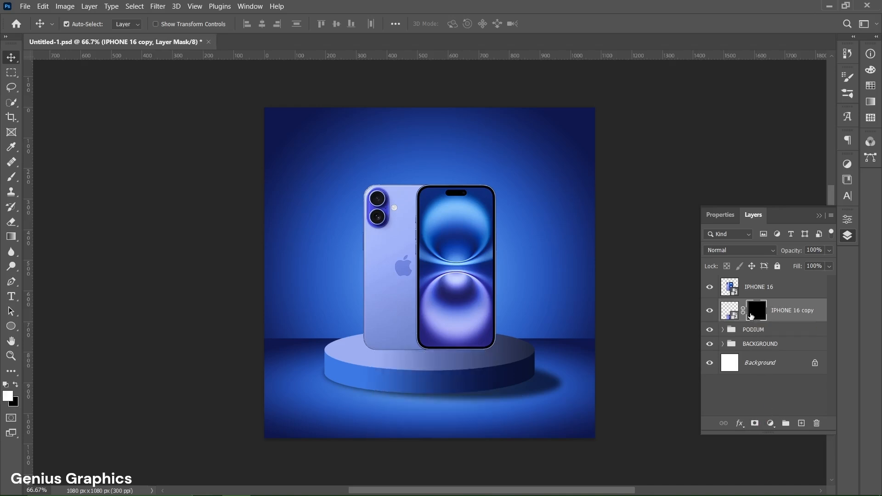
click(11, 176)
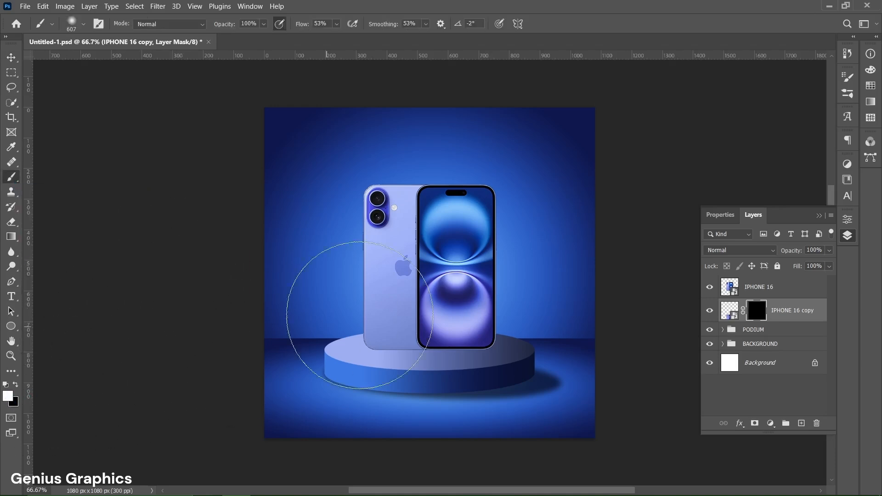
mouse_move(394, 286)
mouse_down()
mouse_move(423, 275)
mouse_move(498, 282)
mouse_move(433, 275)
mouse_move(427, 259)
mouse_move(337, 270)
mouse_move(351, 261)
mouse_move(305, 274)
mouse_up()
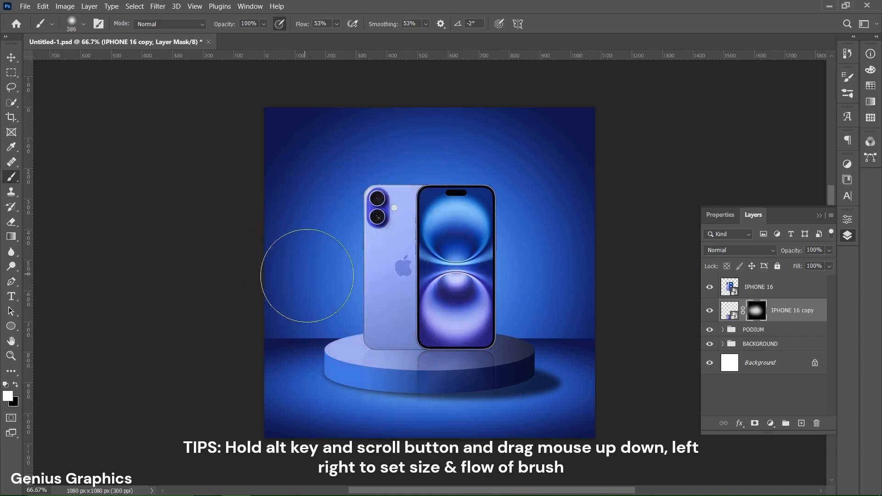
Paint black on the reflection's mask with soft brushes of about 250 to 340 px to fade its lower part on the podium
alt+drag(398, 301, 383, 300)
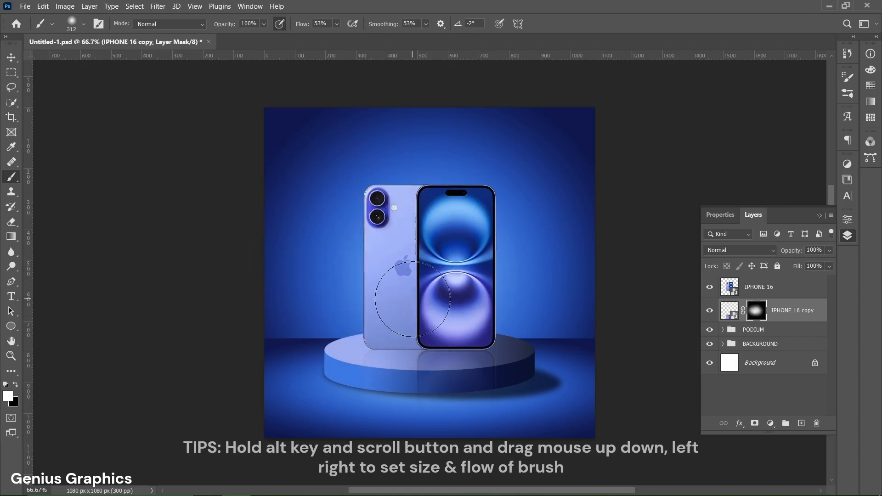
click(15, 385)
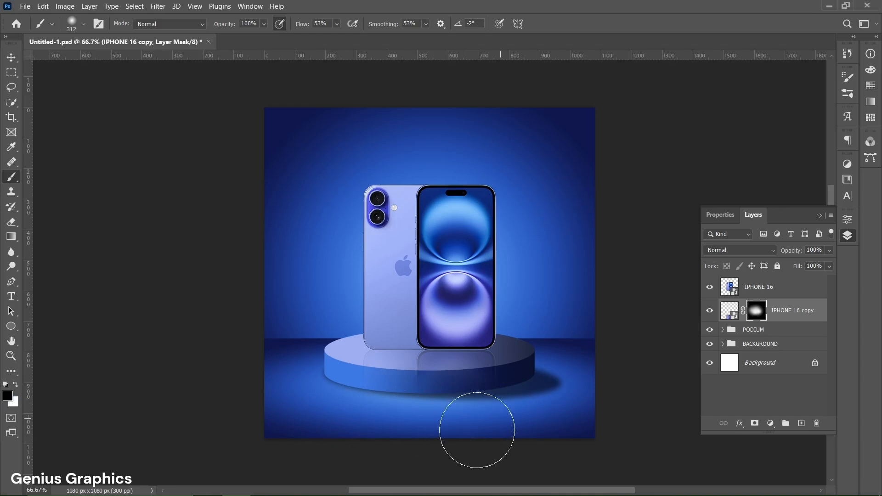
alt+right_click(514, 423)
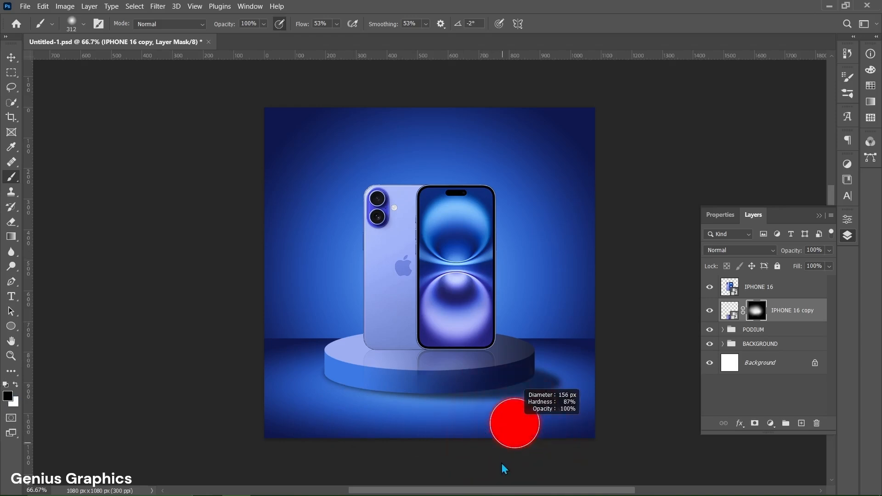
alt+right_click(425, 396)
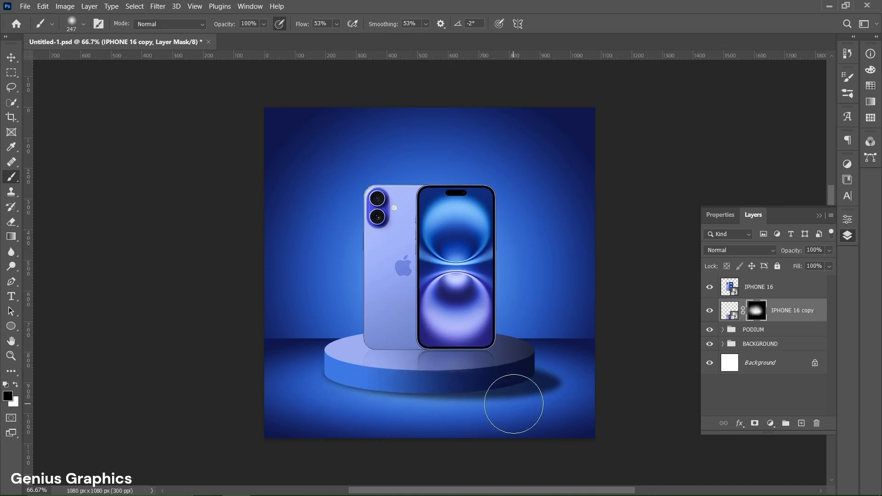
alt+right_click(366, 397)
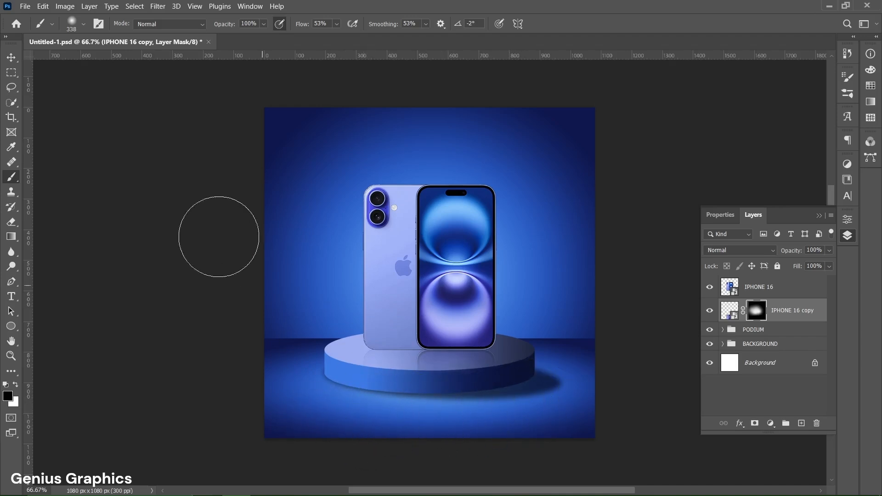
click(10, 58)
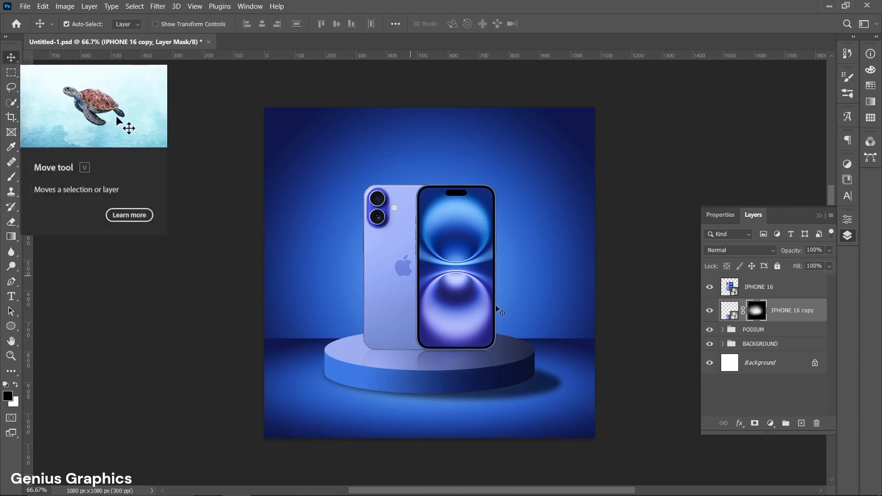
Add a new layer above IPHONE 16 copy and flatten the soft brush tip into a thin horizontal ellipse
click(780, 313)
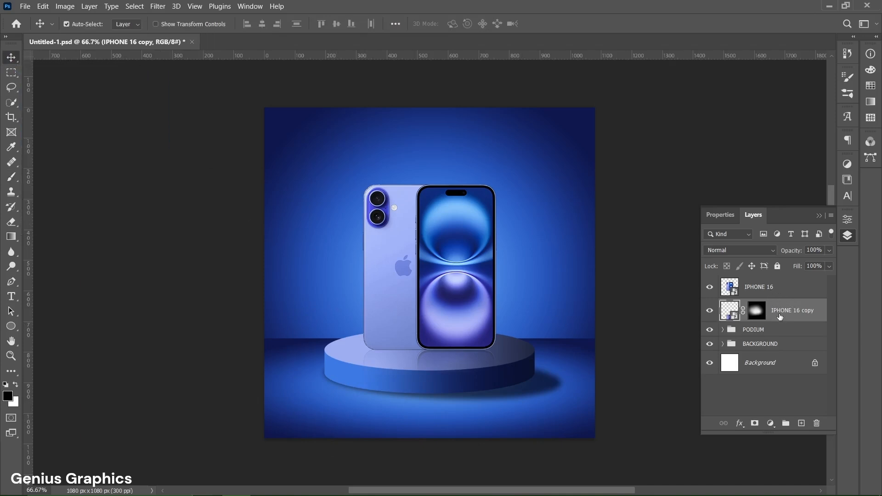
click(801, 422)
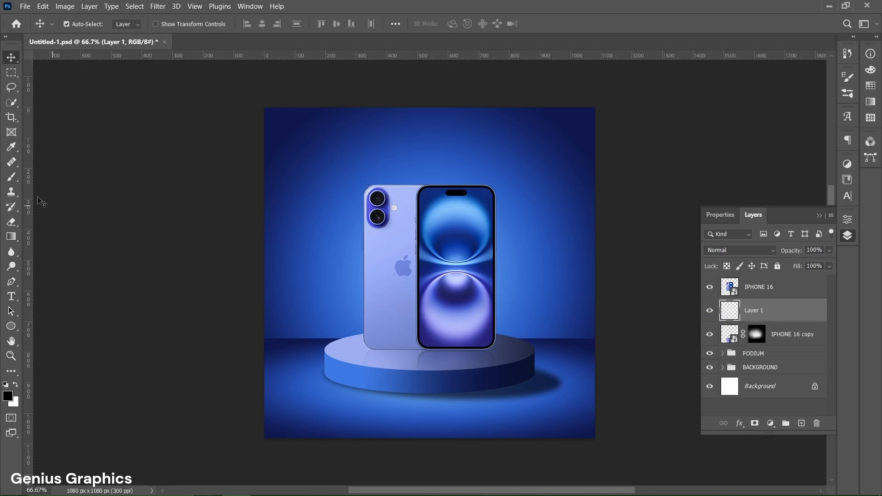
click(11, 177)
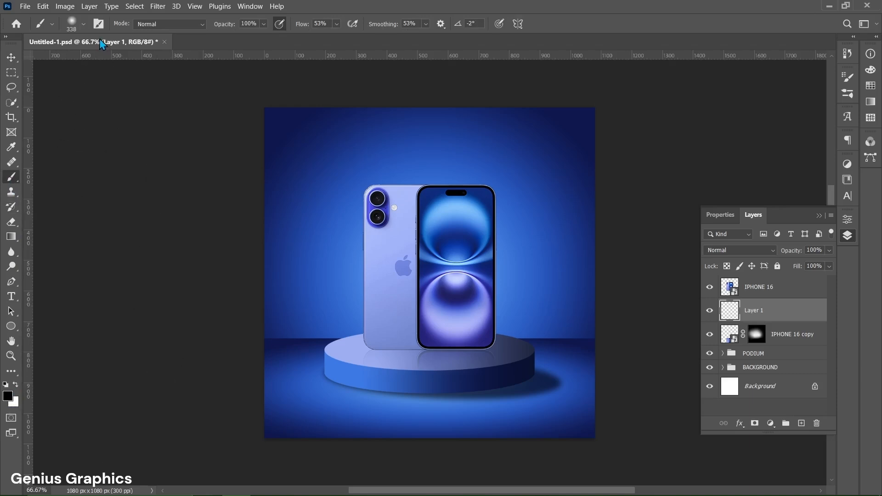
click(84, 25)
drag(35, 77, 37, 67)
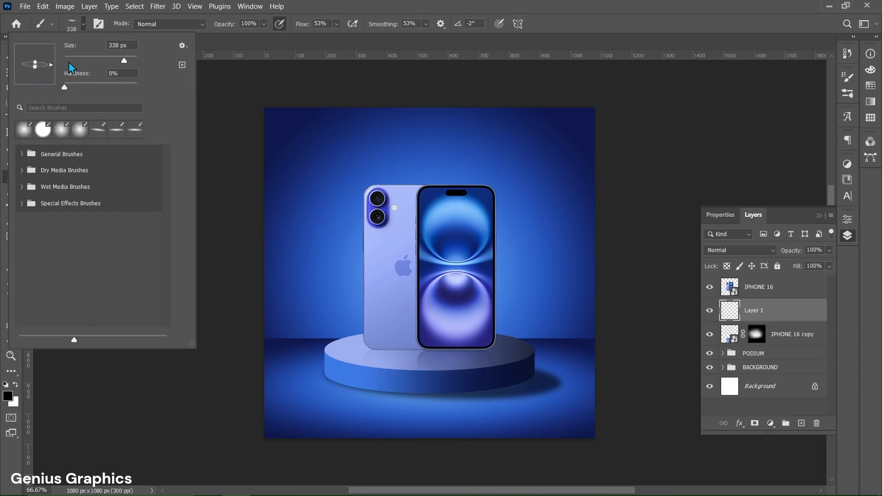
click(84, 29)
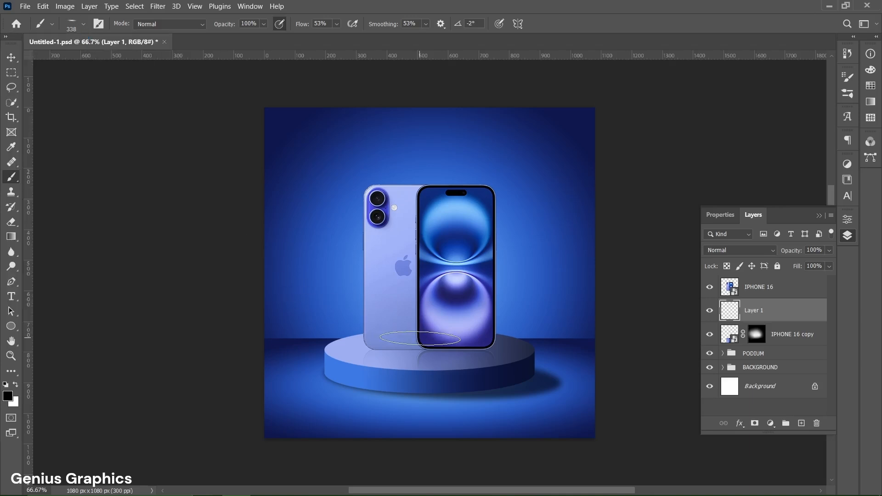
Paint a black contact shadow beneath the phones with the flattened 494 px brush, tilting its tip to -6° for the front phone
drag(429, 350, 454, 352)
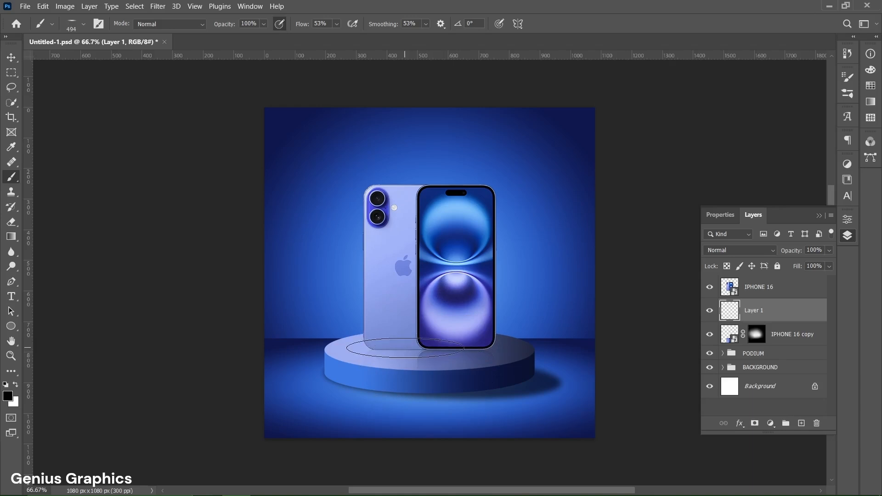
click(398, 350)
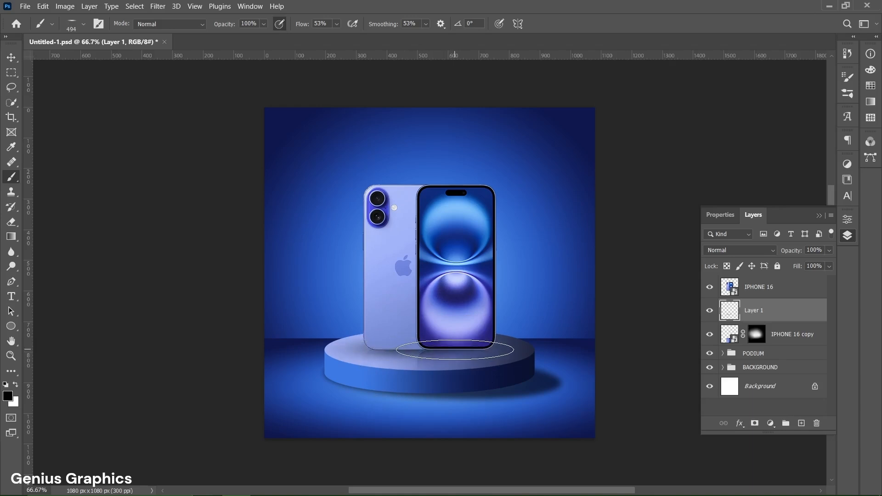
key(Right)
key(Right)
key(Right)
key(Right)
key(Right)
key(Right)
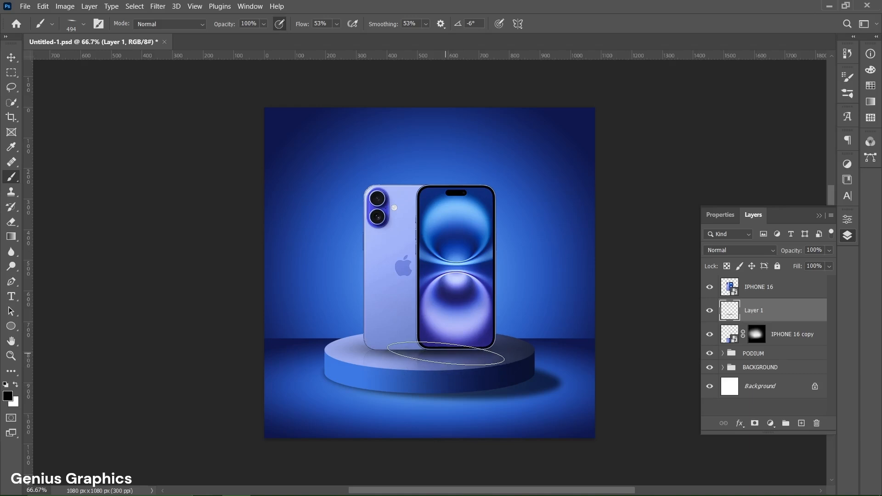
click(446, 354)
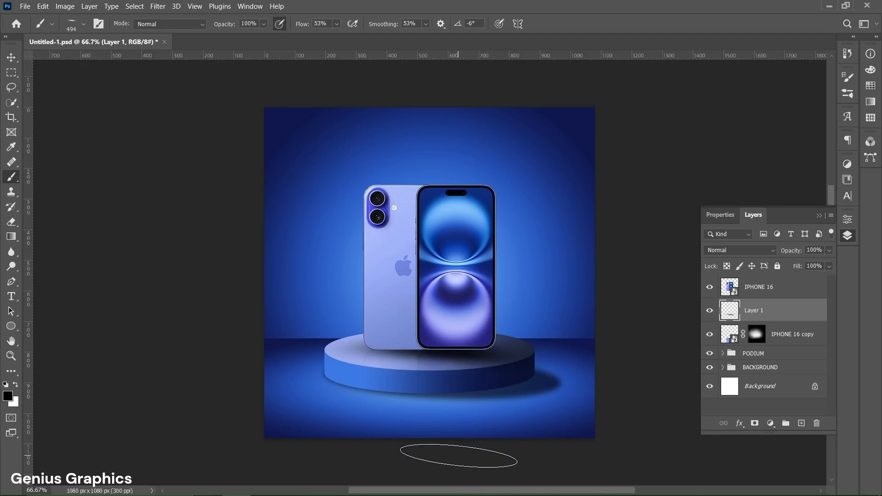
Move the contact shadow layer beneath IPHONE 16 copy and apply a Gaussian Blur with a 12.5 pixel radius
drag(767, 311, 770, 343)
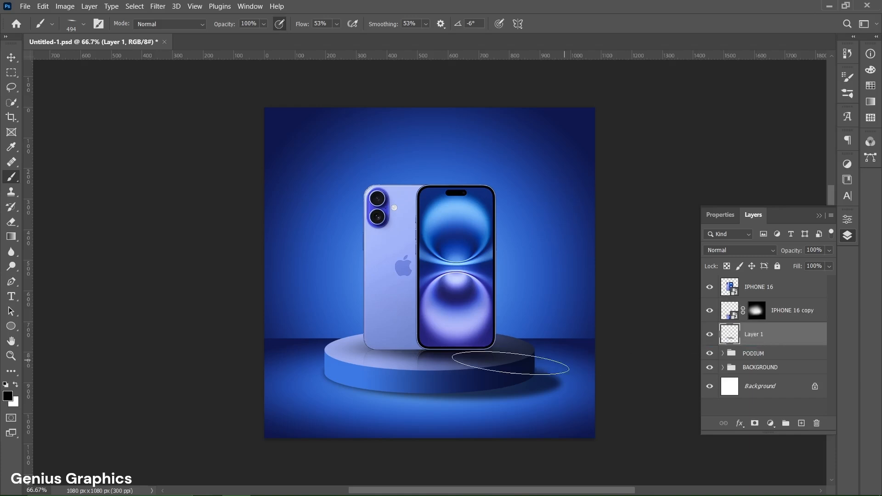
click(161, 10)
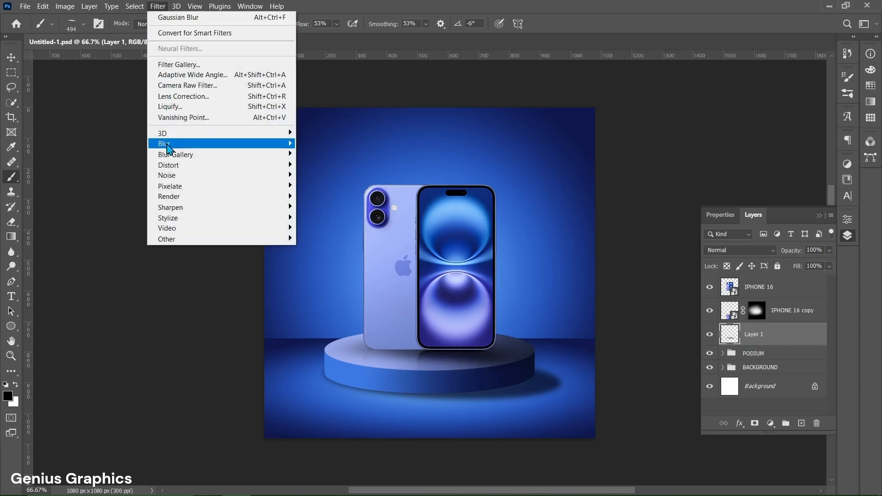
mouse_move(168, 145)
click(329, 186)
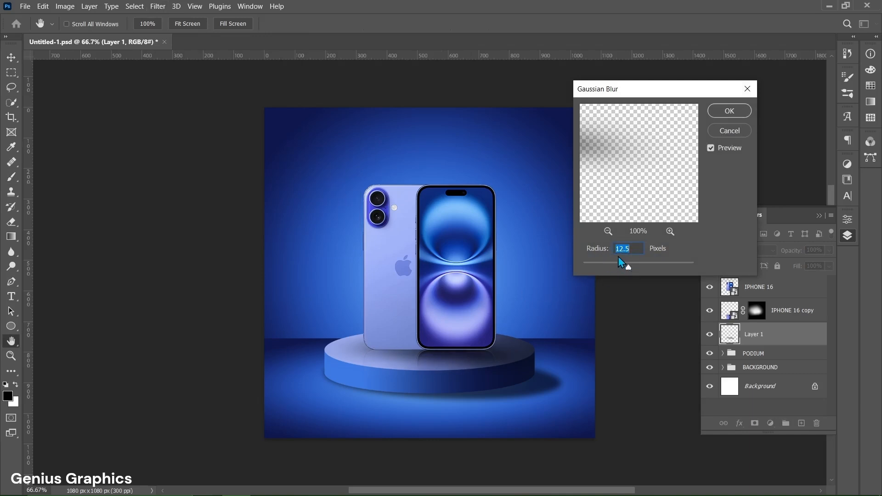
click(727, 112)
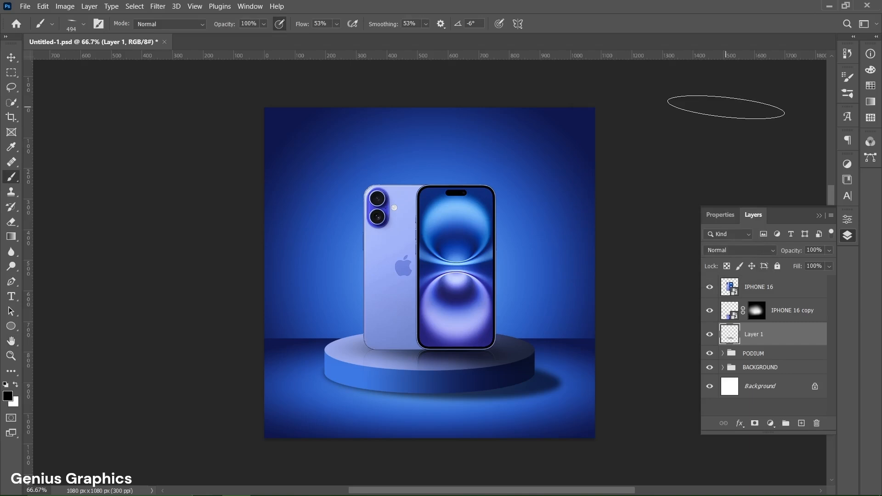
Restore the round soft brush tip and add a new layer clipped to the IPHONE 16 layer
click(83, 25)
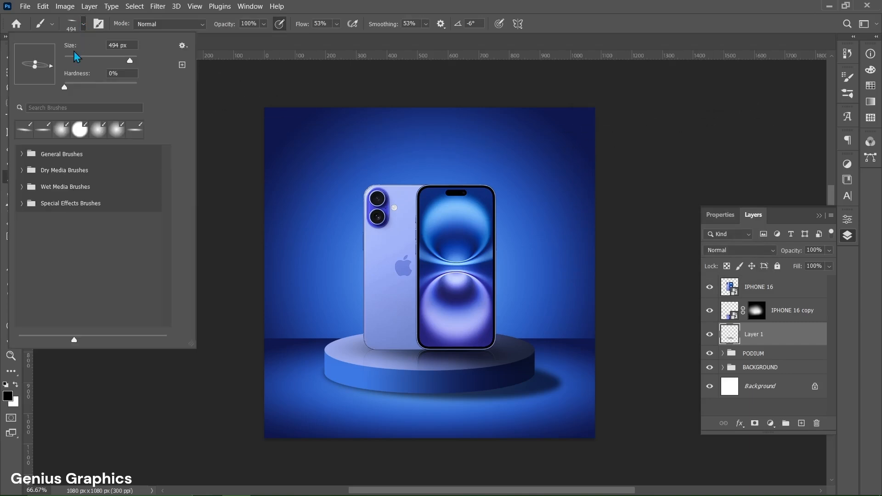
drag(36, 70, 38, 91)
click(84, 25)
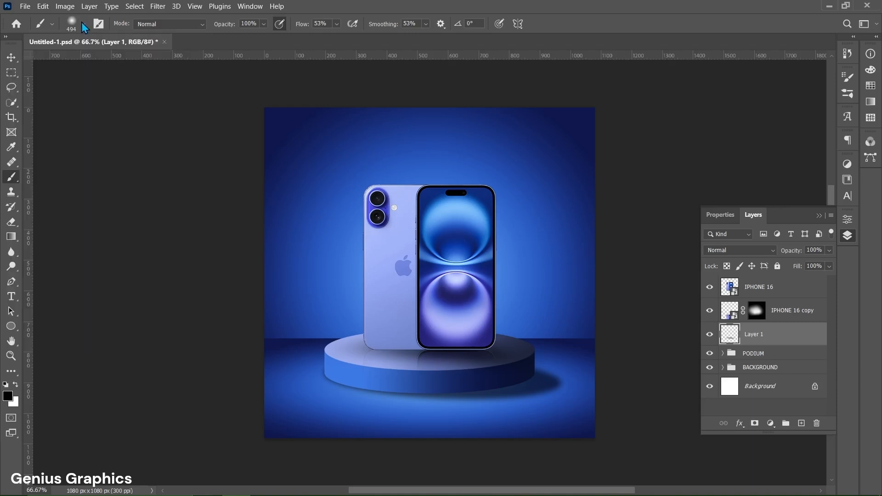
click(729, 289)
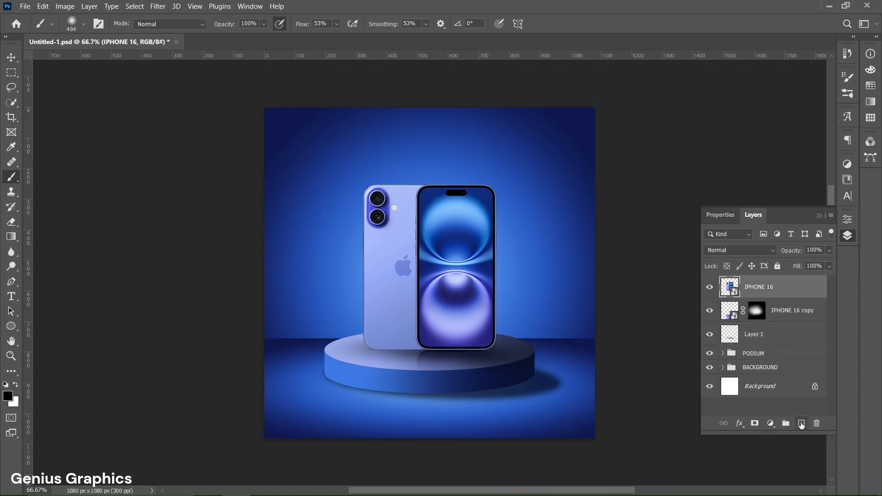
click(801, 423)
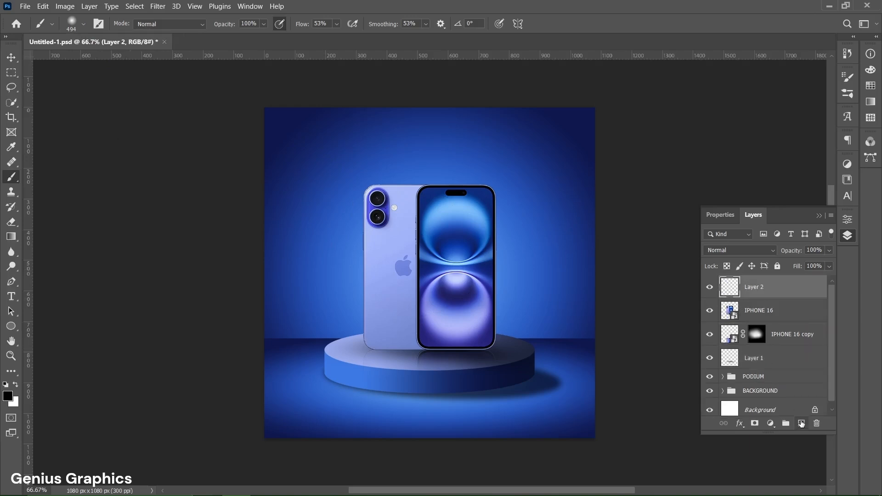
alt+click(778, 297)
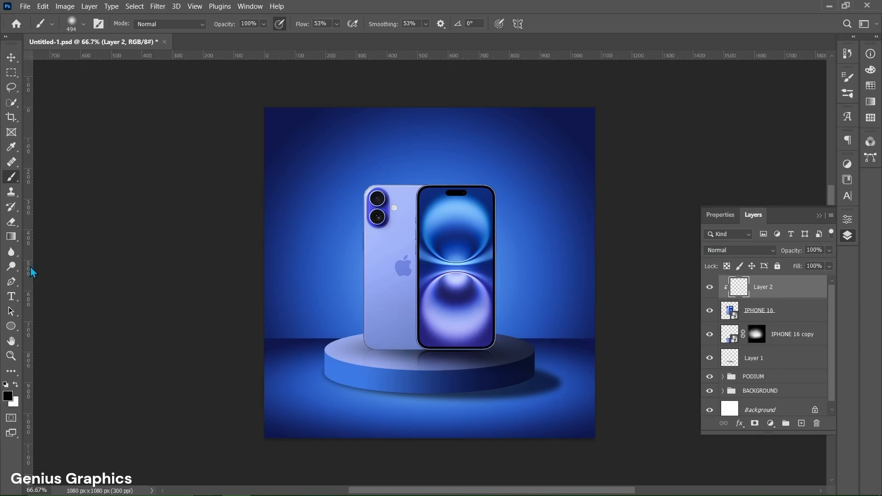
Paint soft black shading along the phones' lower edge on the clipped layer, reducing the brush from 506 to 350 px
drag(508, 392, 510, 394)
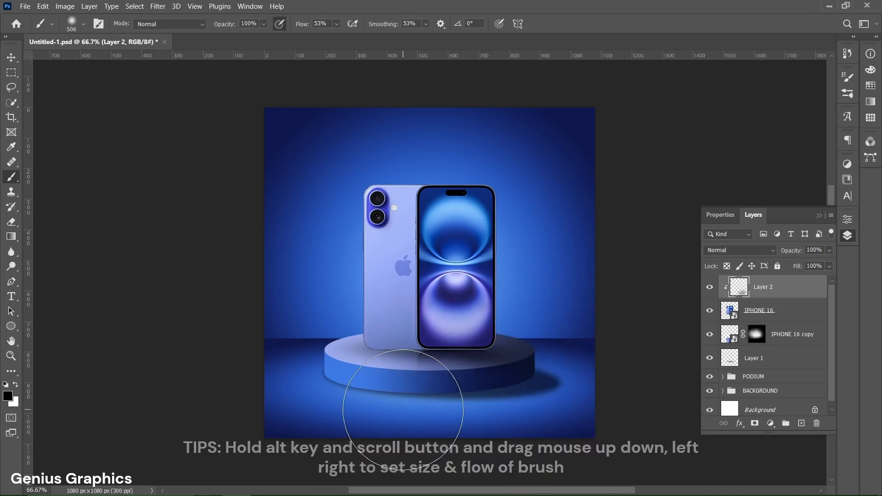
key(bracketleft)
key(bracketleft)
key(bracketleft)
key(bracketleft)
mouse_move(373, 398)
mouse_down()
mouse_move(440, 400)
mouse_move(405, 405)
mouse_move(511, 391)
mouse_move(502, 371)
mouse_move(483, 415)
mouse_move(508, 400)
mouse_up()
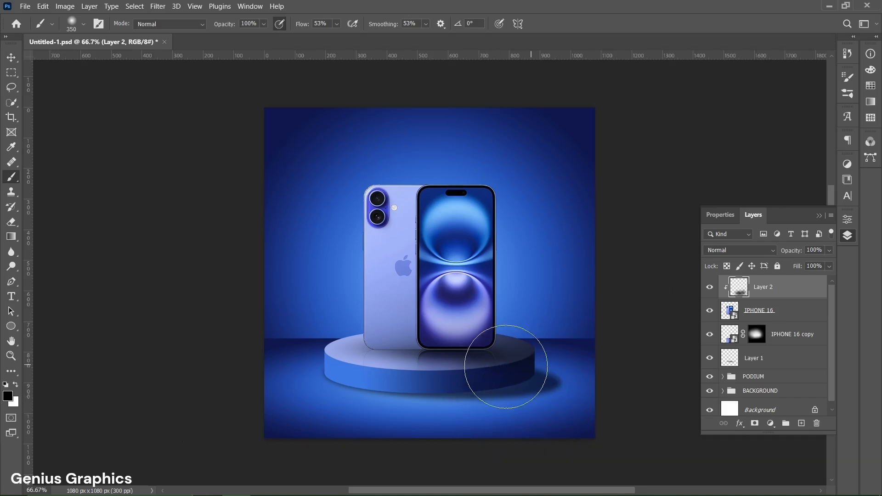
click(11, 57)
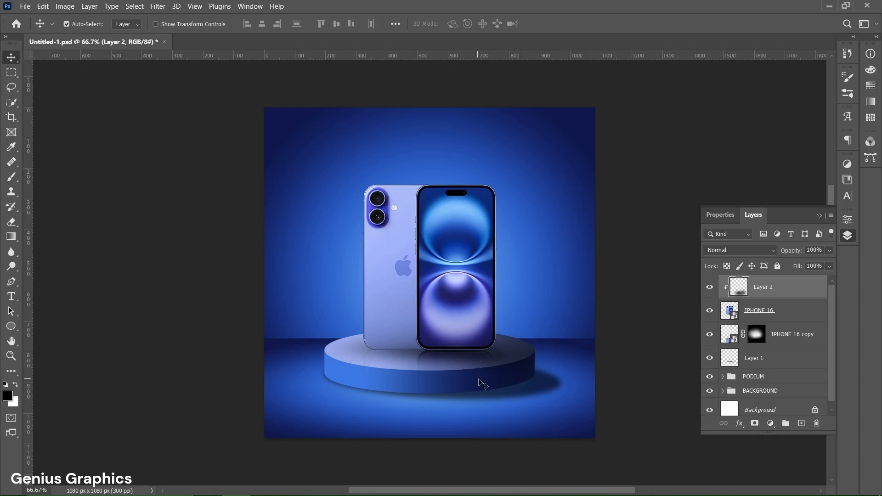
Add a clipped Exposure adjustment above IPHONE 16 with exposure +0.89 and offset -0.0401, and invert its mask to black
click(733, 315)
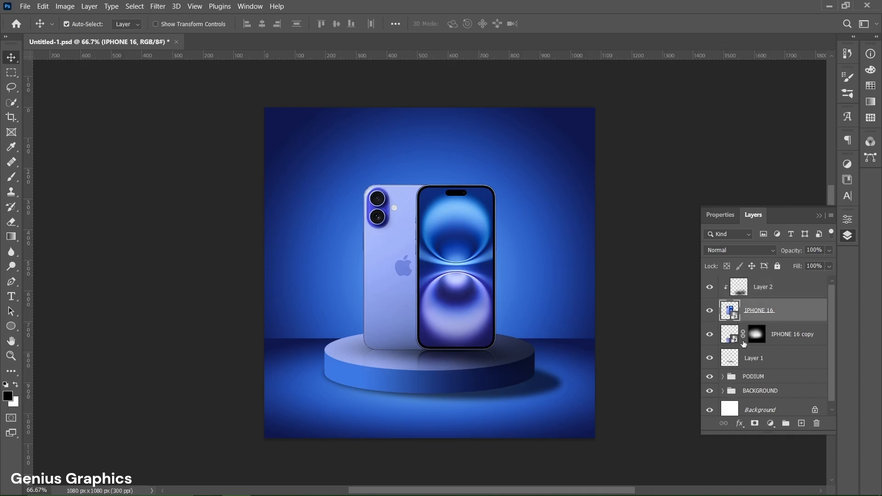
click(771, 423)
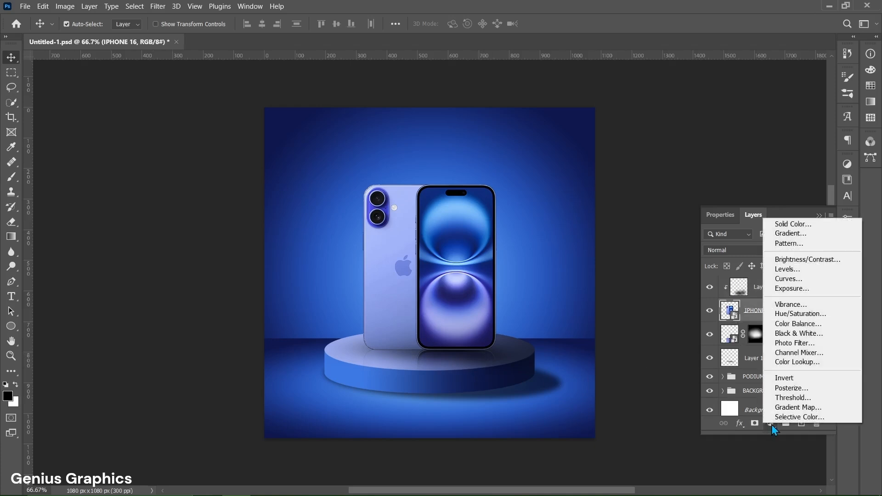
click(788, 290)
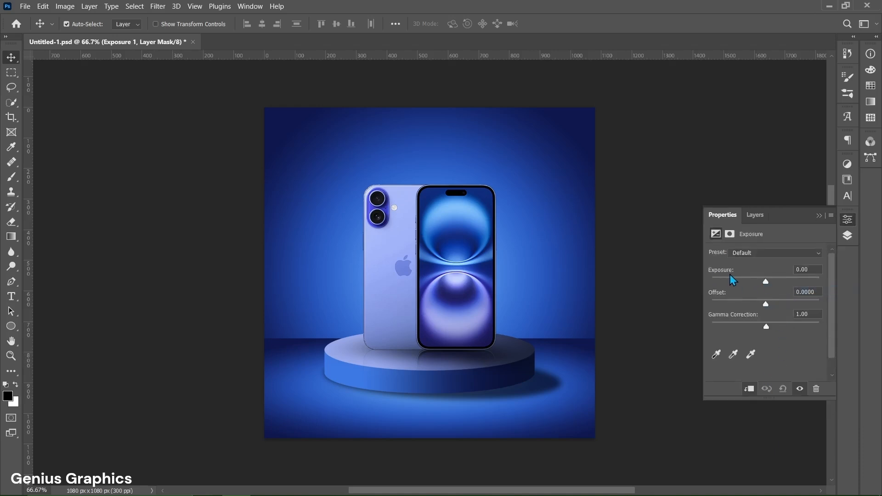
drag(766, 281, 773, 282)
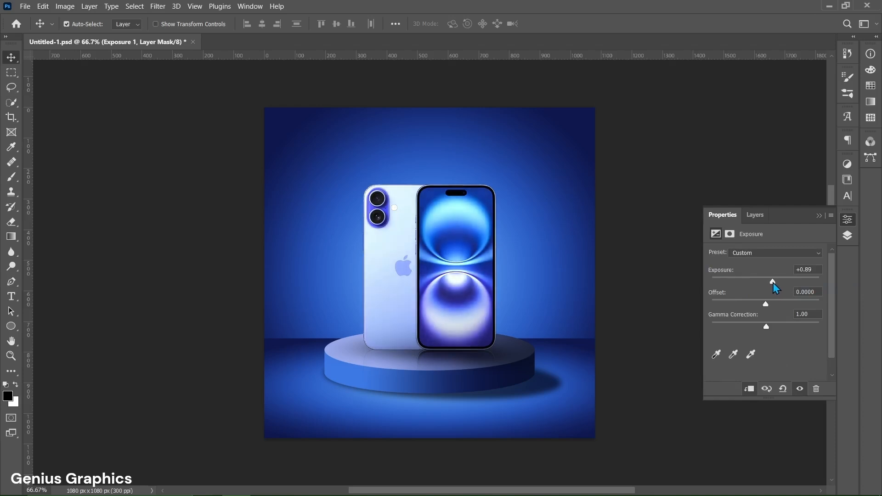
drag(765, 304, 761, 304)
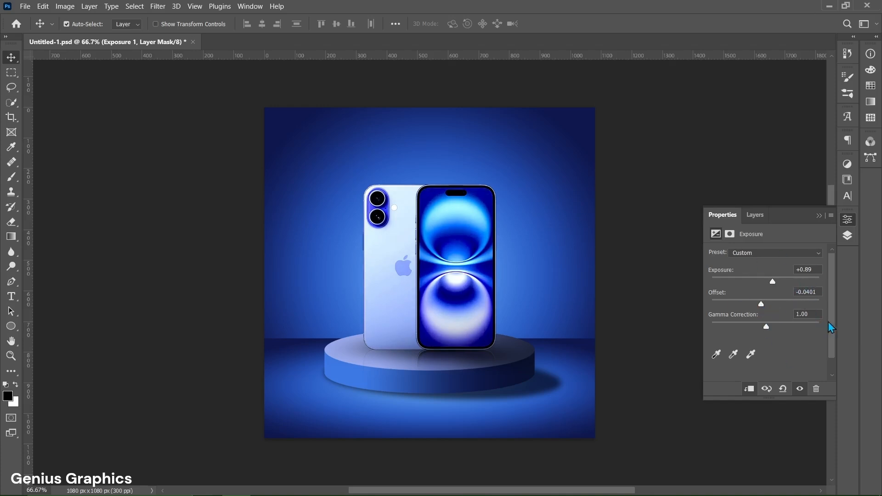
click(750, 220)
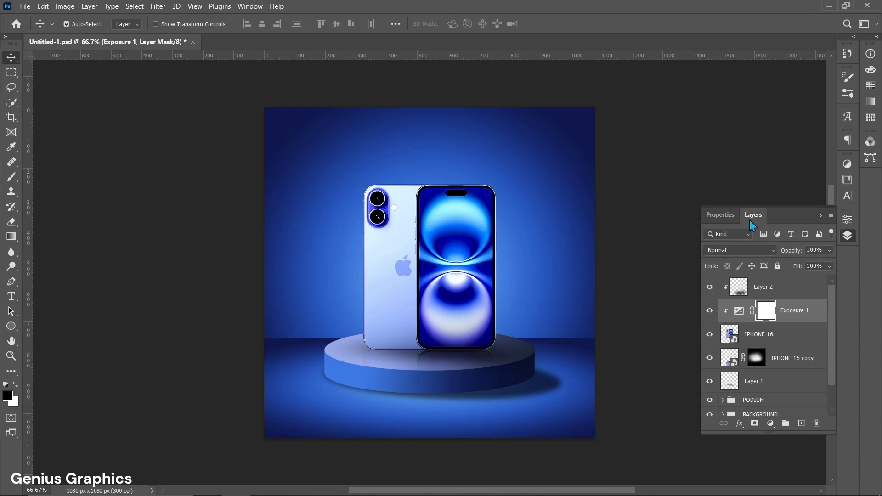
key(ctrl+i)
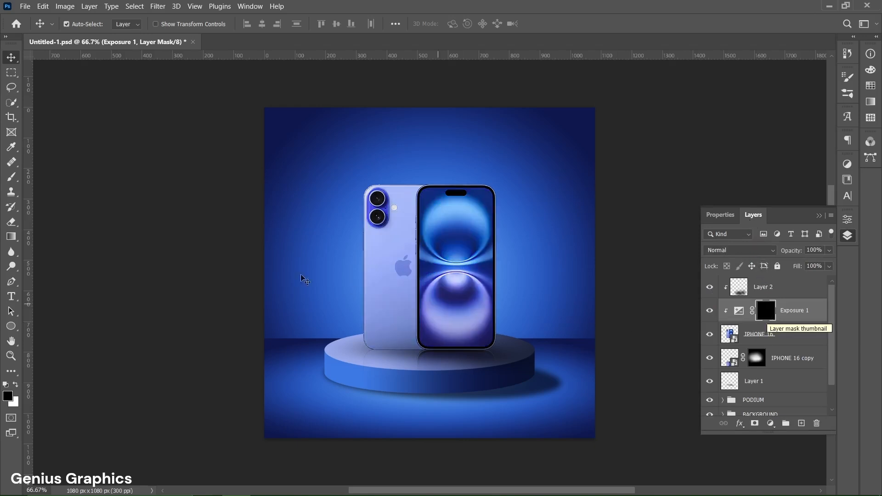
Paint white on the Exposure mask with soft 129 to 523 px brushes to brighten the back phone, and set the layer's fill to 96%
click(12, 176)
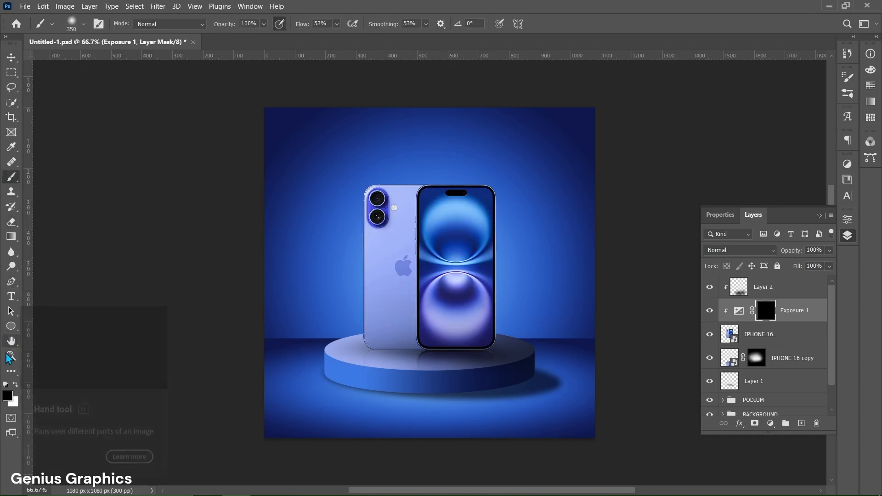
key(x)
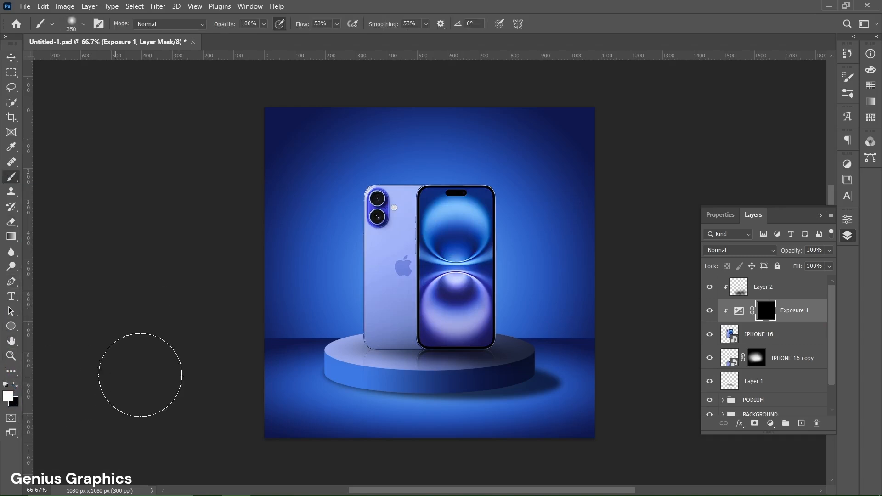
mouse_move(378, 196)
mouse_down()
mouse_move(338, 206)
mouse_move(335, 170)
mouse_move(335, 218)
mouse_move(333, 189)
mouse_move(333, 197)
mouse_up()
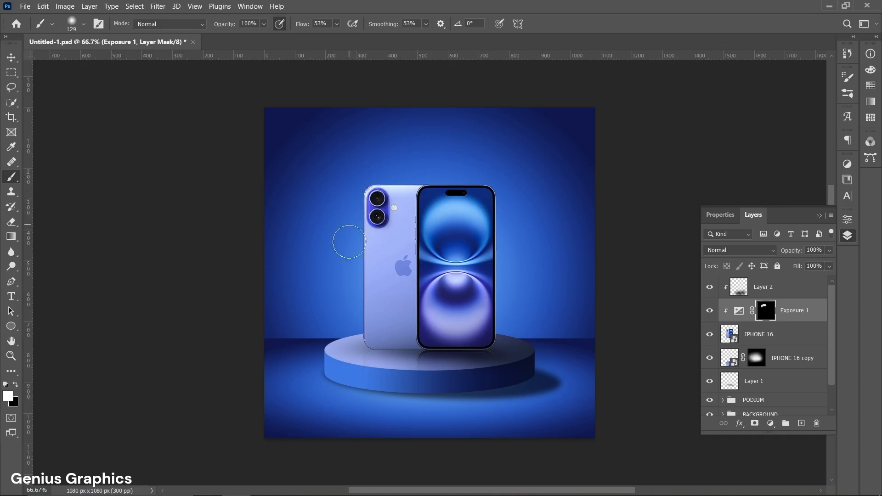
mouse_move(348, 316)
mouse_down()
mouse_move(366, 130)
mouse_move(395, 125)
mouse_move(354, 178)
mouse_move(353, 212)
mouse_up()
mouse_move(336, 266)
mouse_down()
mouse_move(339, 293)
mouse_move(318, 309)
mouse_up()
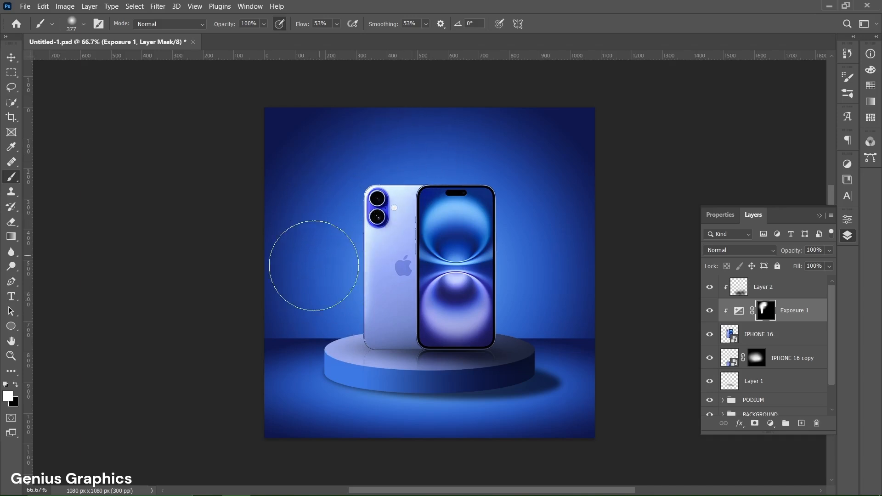
mouse_move(414, 141)
mouse_down()
mouse_move(323, 230)
mouse_move(323, 322)
mouse_up()
drag(322, 276, 331, 276)
drag(322, 163, 334, 166)
drag(368, 132, 256, 244)
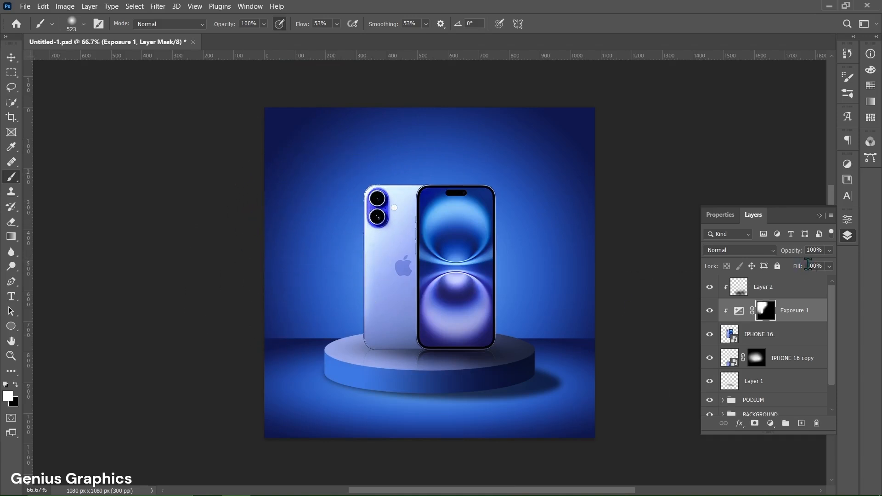
drag(803, 269, 799, 271)
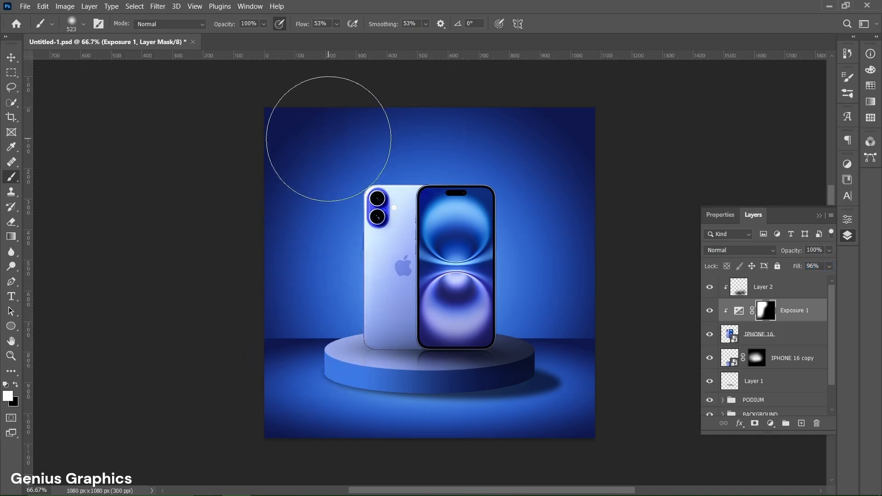
click(11, 57)
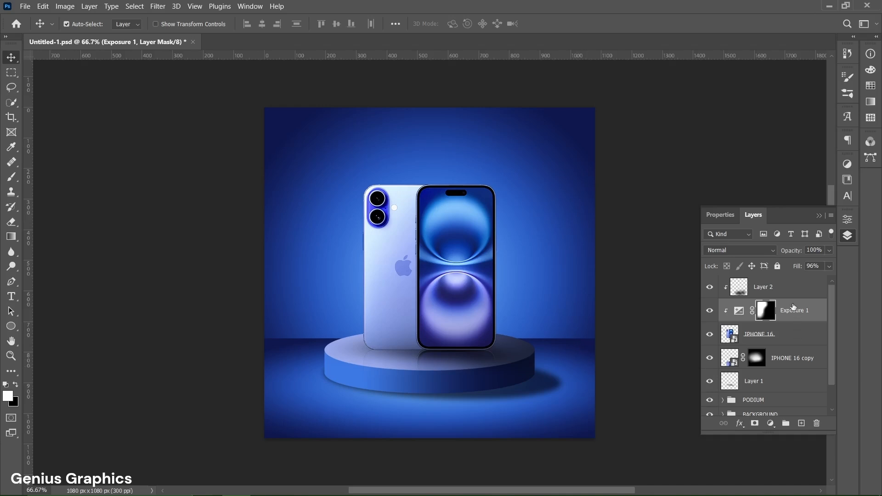
Group the layers from Layer 2 down to Layer 1 and rename the group IPHONE
click(783, 290)
scroll(783, 314, down, 1)
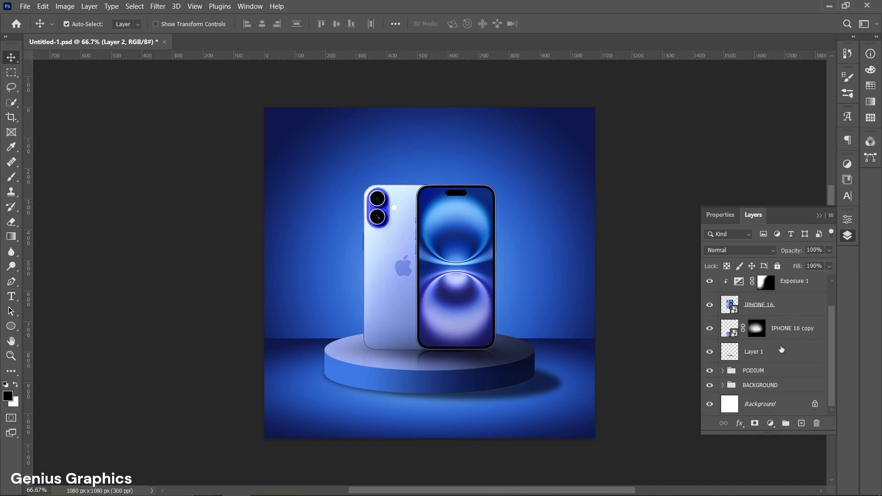
shift+click(775, 357)
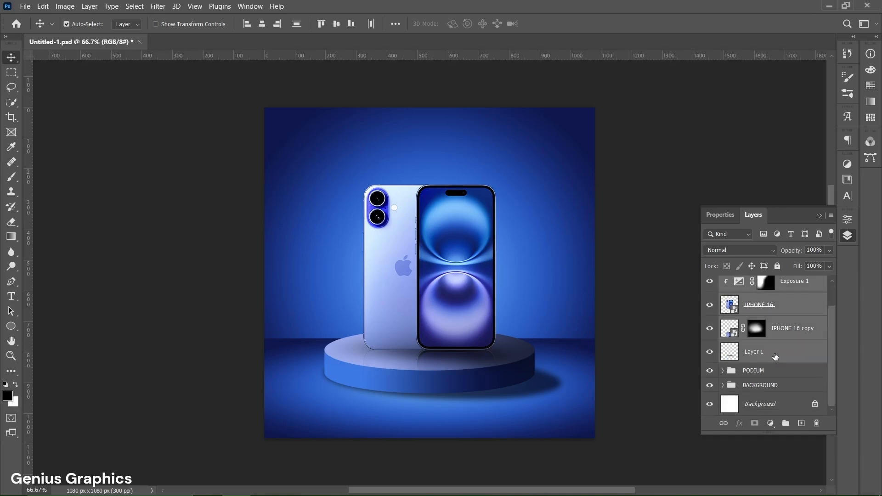
click(786, 422)
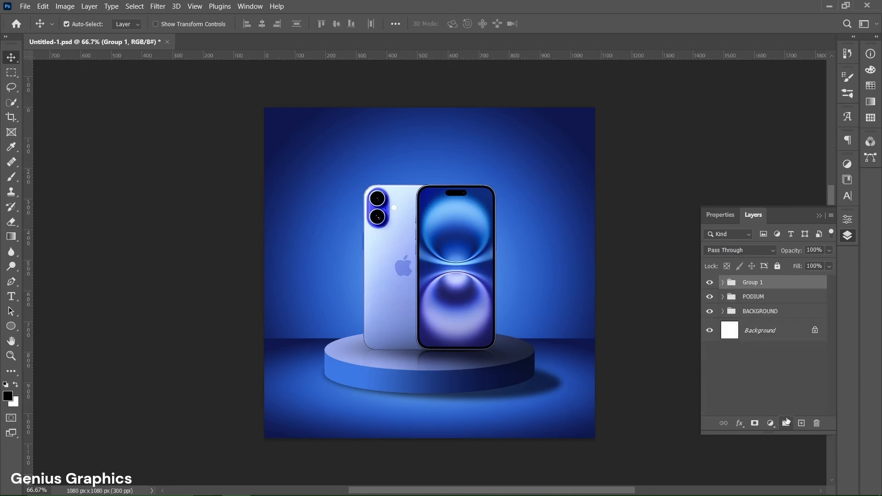
double_click(756, 284)
key(BackSpace)
key(Return)
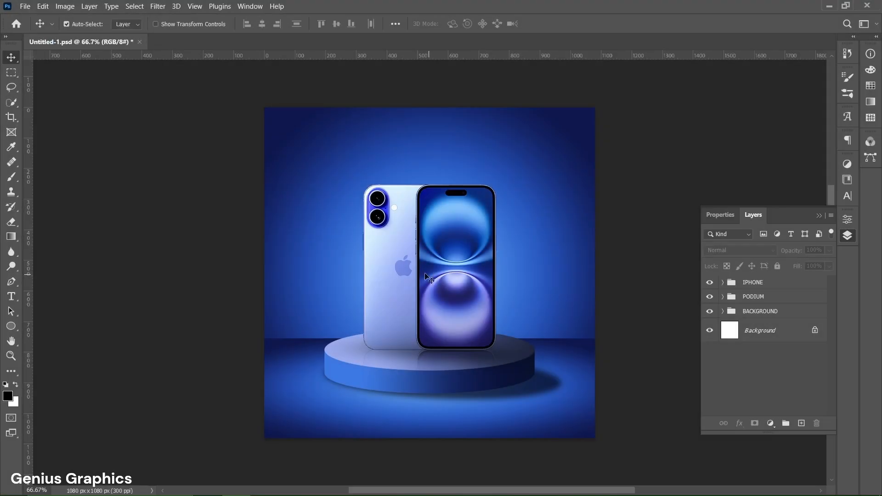
Place the SHINE light-ray image as an embedded file above the IPHONE group
click(25, 6)
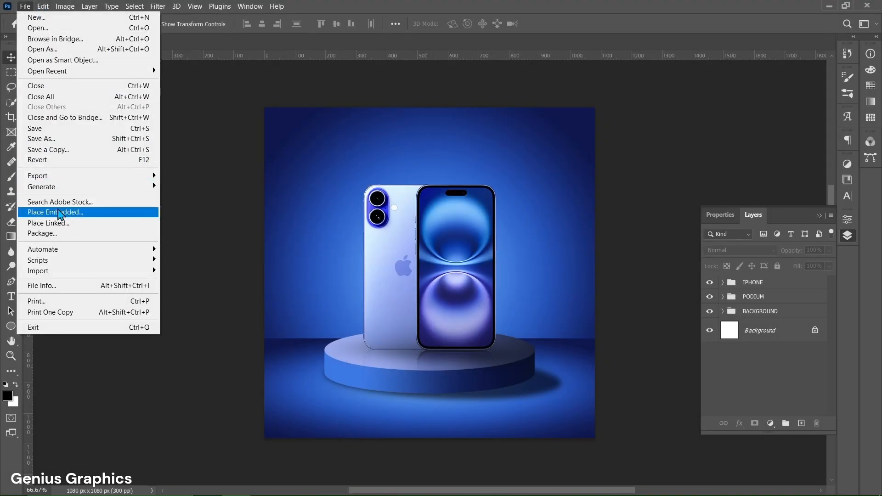
click(127, 214)
double_click(127, 210)
click(160, 133)
click(367, 309)
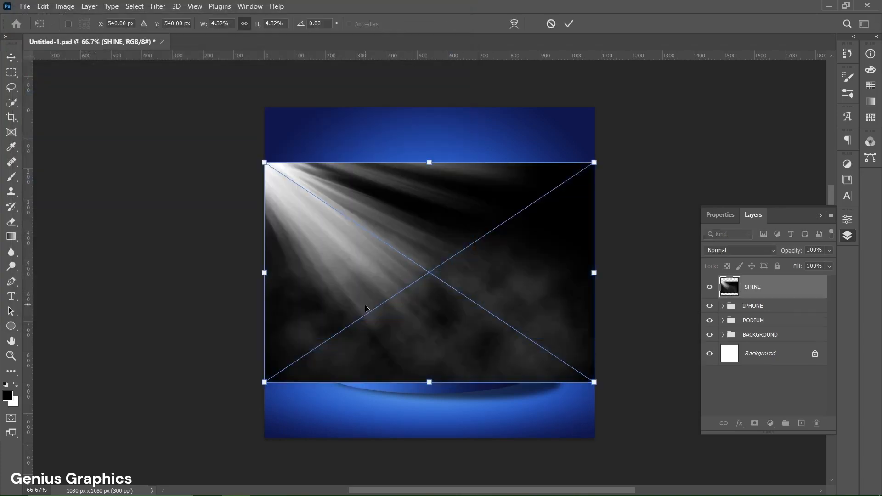
Scale SHINE to 4.93%, rotate it 6.82°, set its opacity to 84%, and position the rays' source at the canvas's upper-left corner
drag(593, 272, 641, 272)
drag(384, 268, 384, 235)
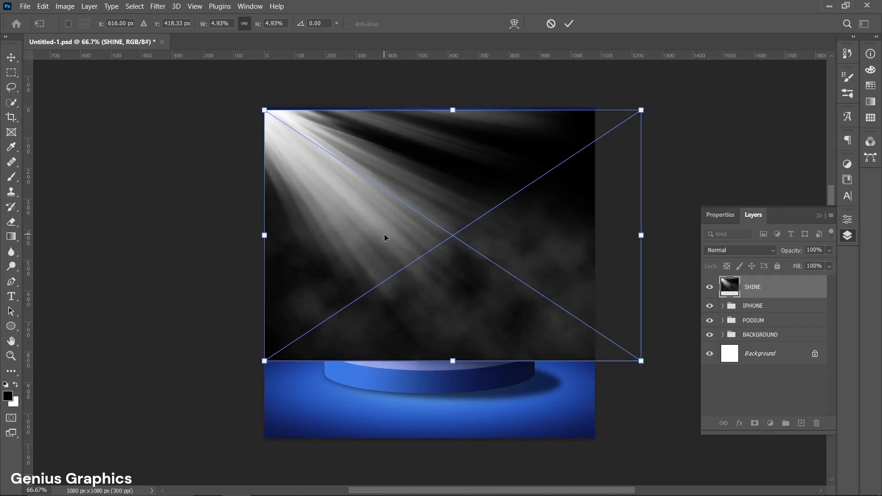
drag(652, 106, 661, 134)
drag(336, 172, 332, 178)
drag(794, 253, 782, 254)
drag(350, 195, 332, 186)
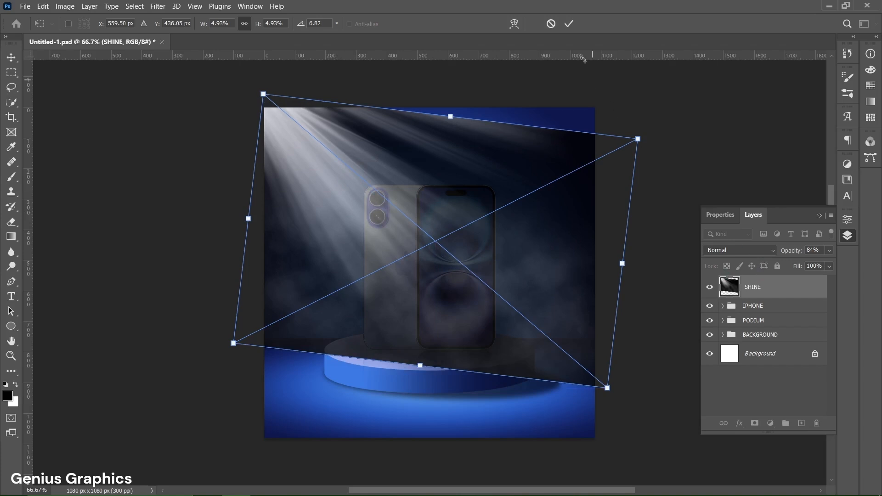
click(570, 24)
Set the SHINE layer's blend mode to Color Dodge and nudge it slightly up and left
click(743, 250)
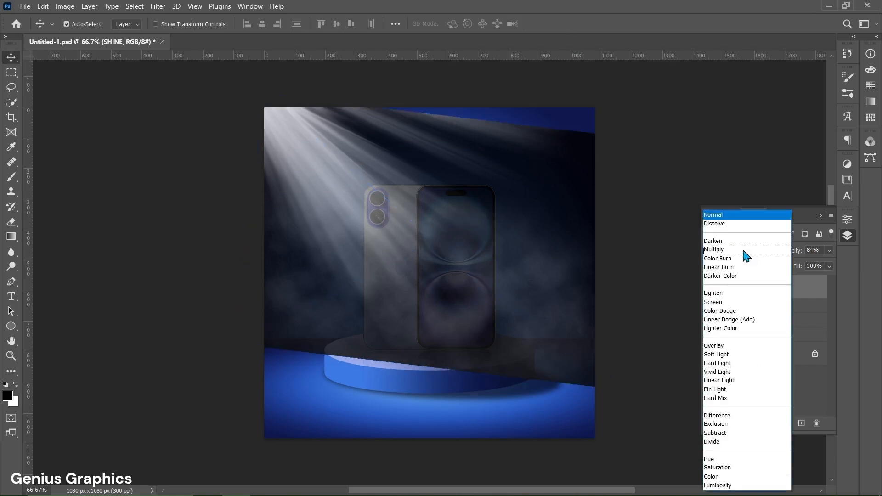
click(740, 312)
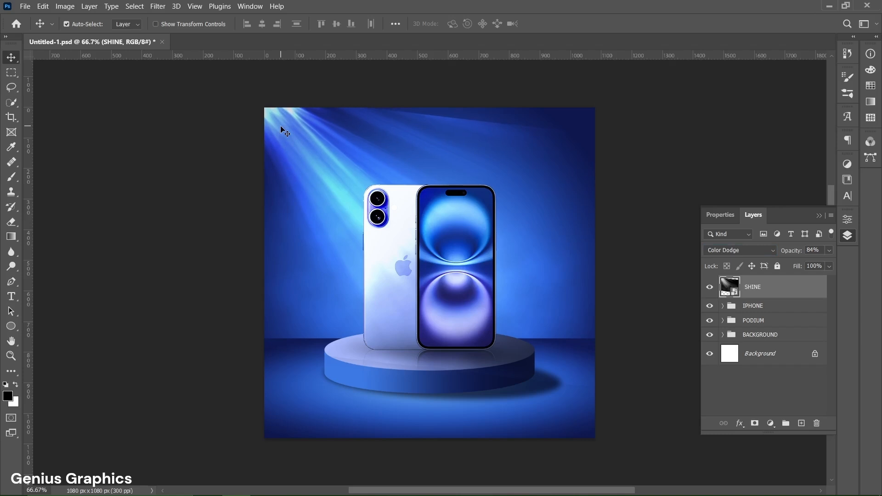
key(ctrl+t)
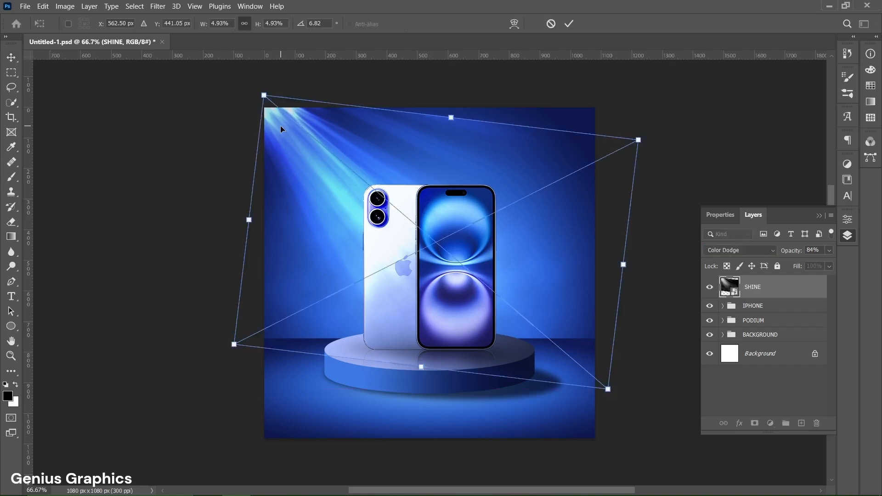
drag(281, 129, 279, 125)
click(568, 24)
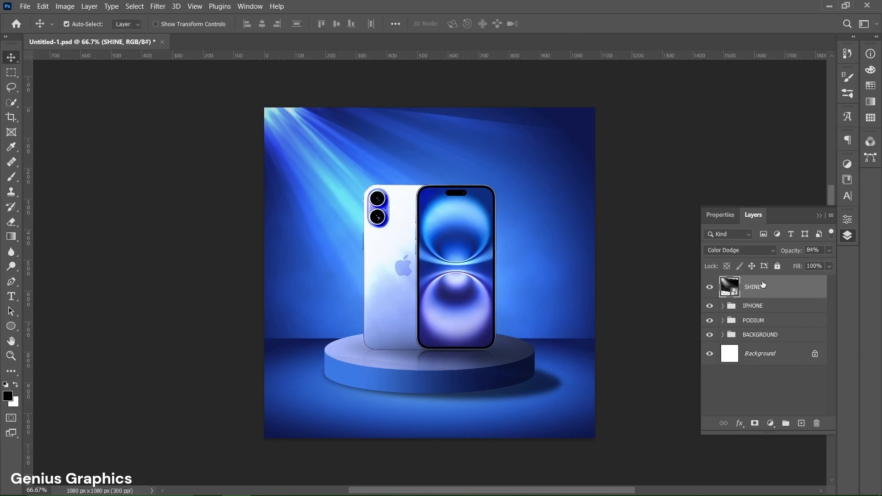
Add a mask to SHINE and paint black with soft 317 to 497 px brushes over the phones, floor and outer edges to limit the light
click(756, 423)
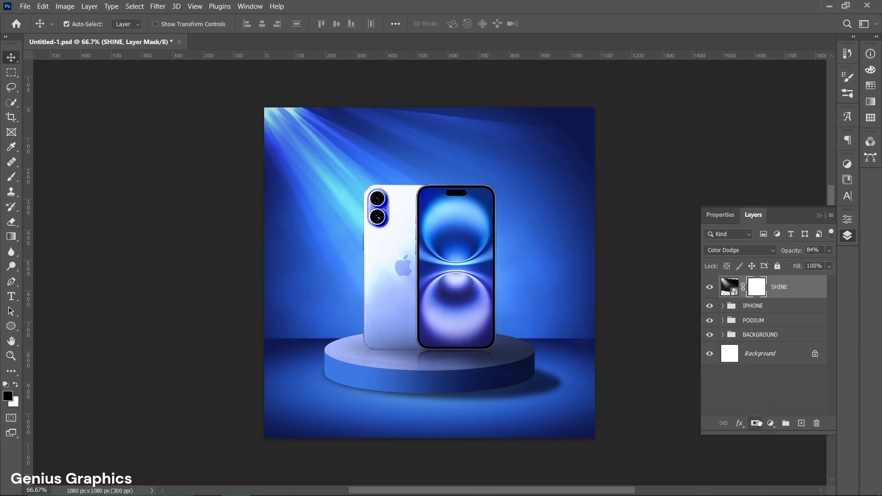
click(11, 177)
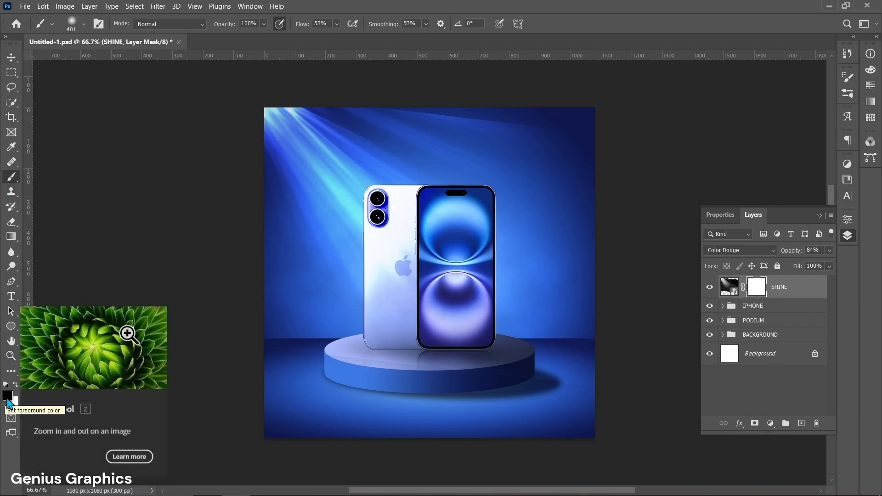
mouse_move(274, 315)
mouse_down()
mouse_move(287, 315)
mouse_move(289, 278)
mouse_up()
drag(255, 325, 295, 380)
drag(354, 408, 386, 408)
mouse_move(524, 386)
mouse_down()
mouse_move(591, 313)
mouse_move(620, 252)
mouse_up()
drag(608, 203, 593, 161)
mouse_move(453, 294)
mouse_down()
mouse_move(415, 257)
mouse_move(421, 269)
mouse_up()
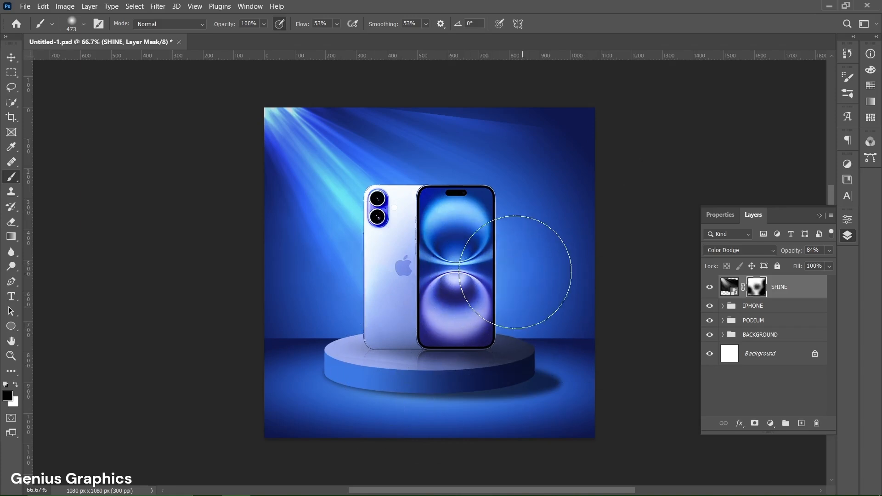
drag(515, 271, 480, 279)
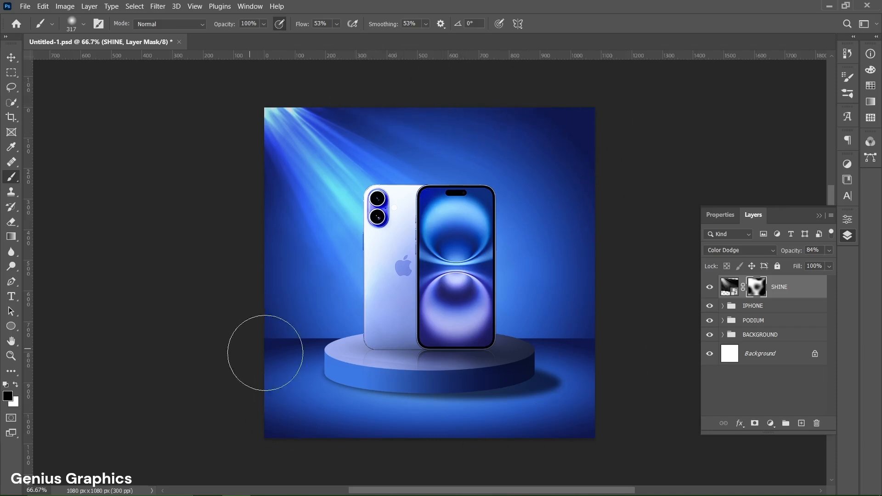
drag(440, 305, 461, 313)
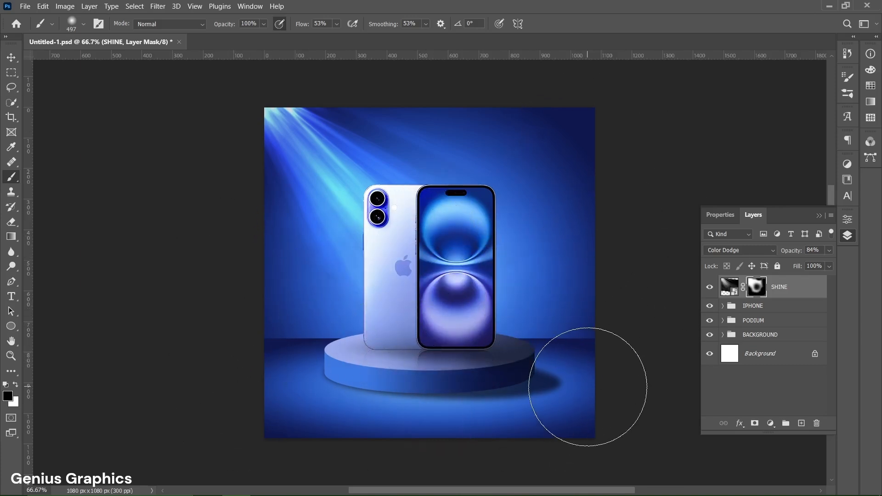
click(12, 58)
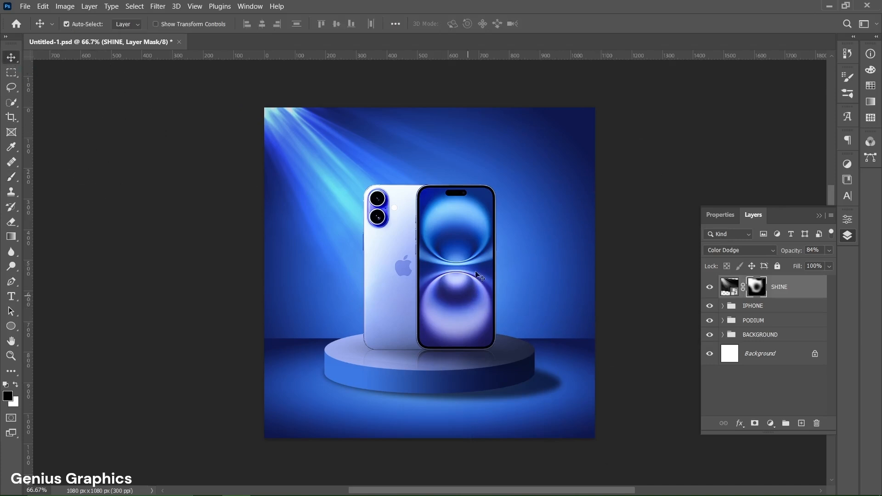
Put the SHINE layer in a group and rename the group LIGHTS
key(ctrl+g)
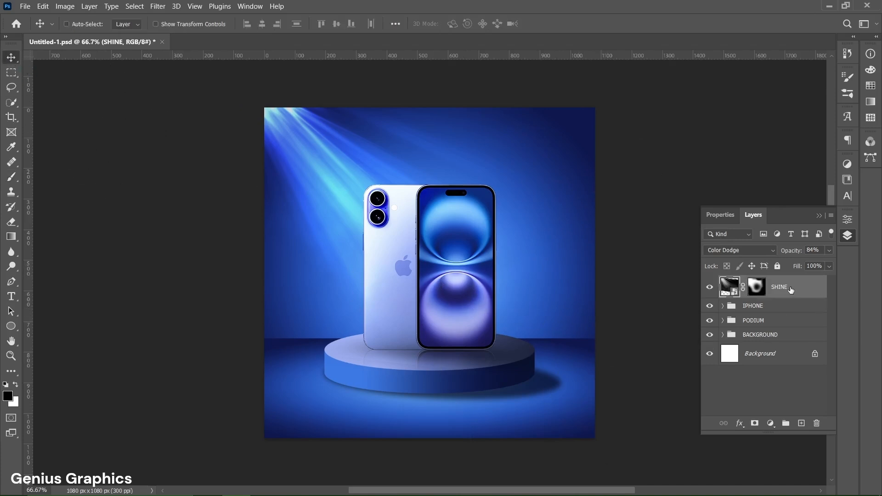
click(723, 282)
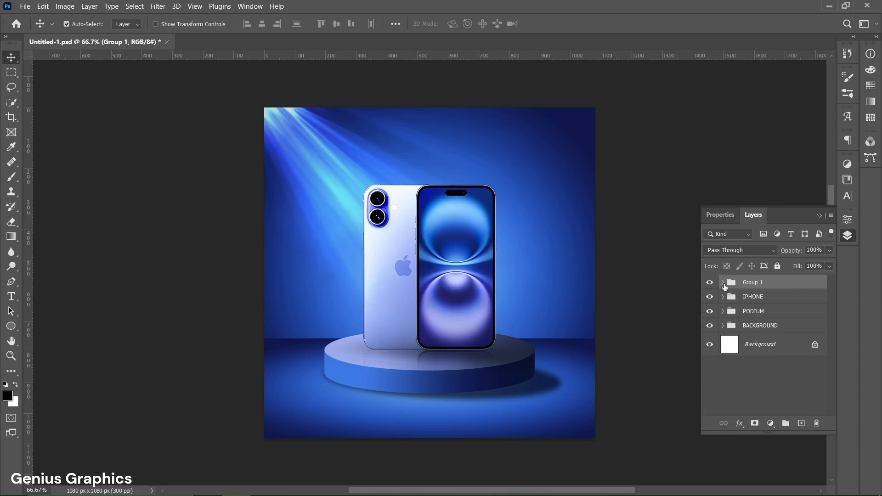
double_click(755, 284)
text(LIGHTS)
key(Return)
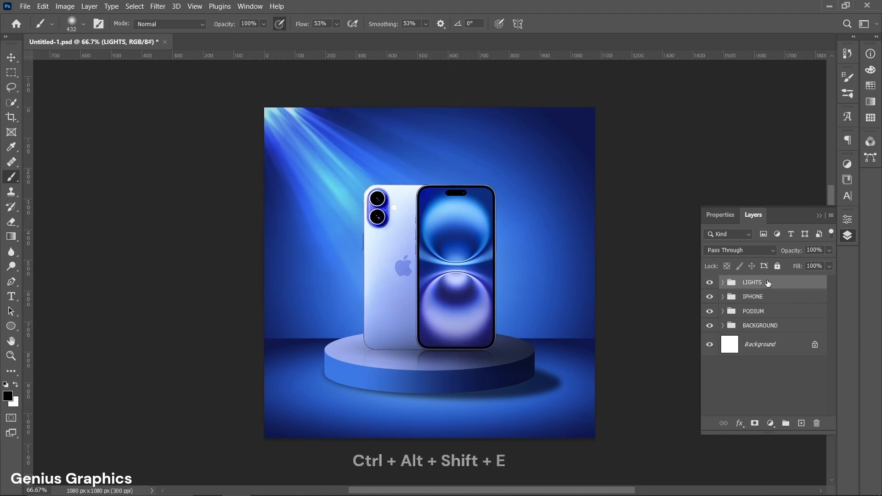
Stamp all visible layers into a new layer on top and open it in the Camera Raw filter
key(ctrl+alt+shift+e)
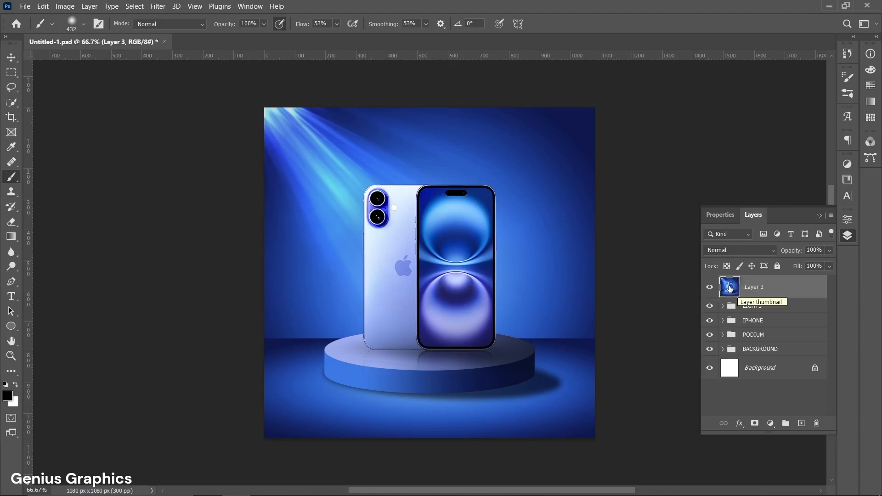
click(12, 57)
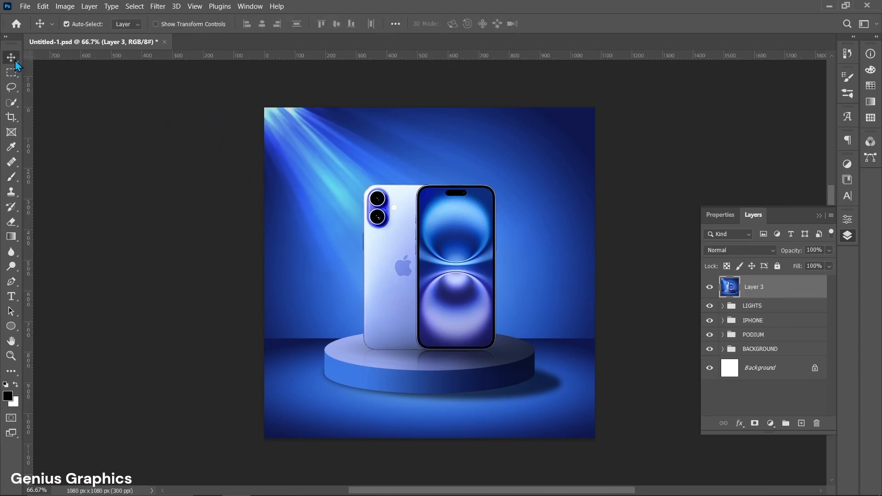
click(157, 6)
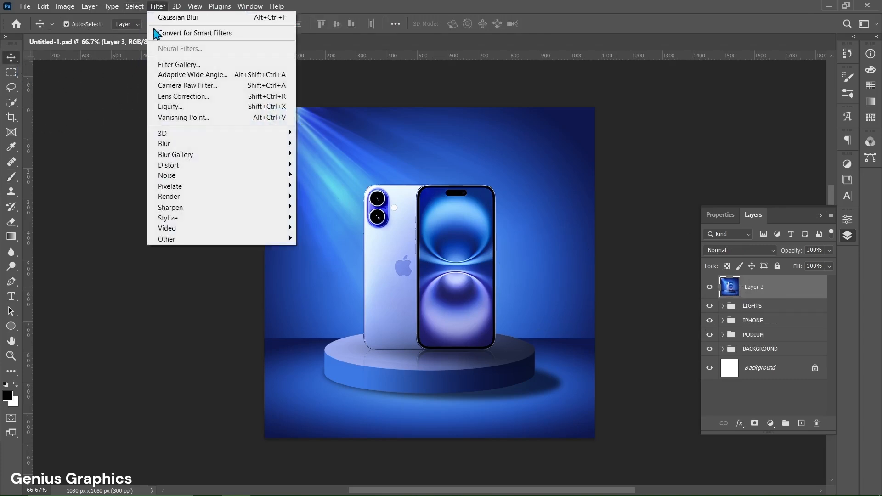
click(161, 86)
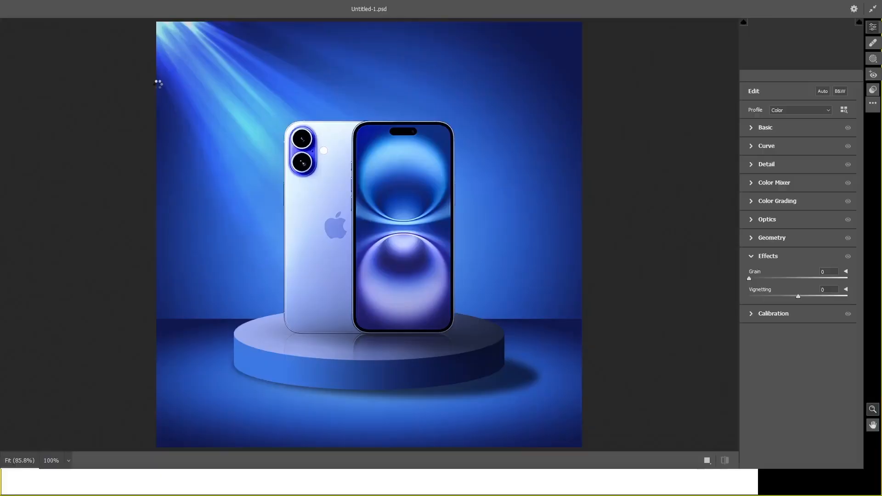
In the Basic adjustments, set temperature to -2, tint to +1 and texture to +24
click(752, 129)
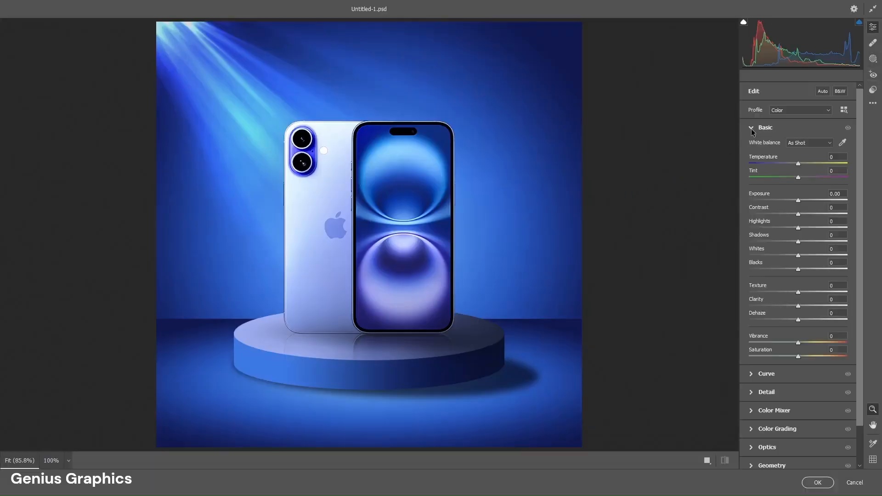
drag(798, 164, 798, 164)
drag(798, 177, 800, 178)
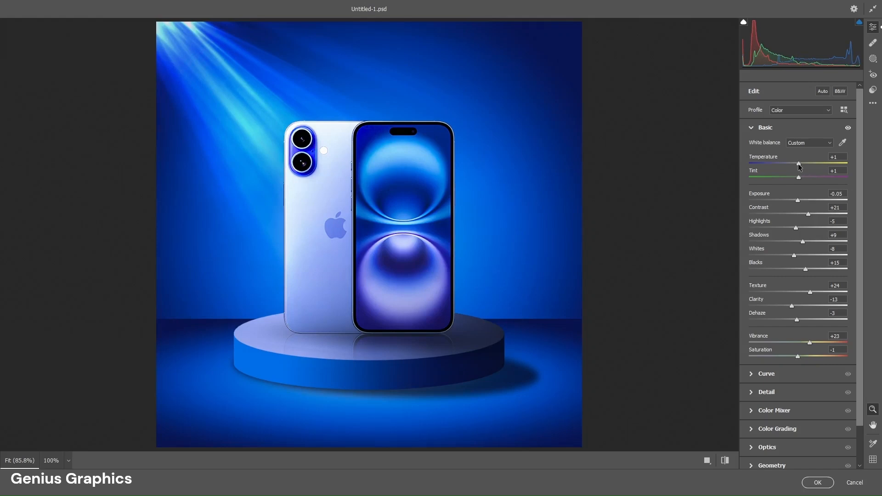
drag(798, 164, 797, 163)
Set exposure +0.15, contrast +32, highlights -7, shadows +20, whites +28, blacks -1, clarity -16, dehaze +1, vibrance +8 and saturation +5
drag(798, 200, 798, 271)
mouse_move(792, 312)
mouse_down()
mouse_move(804, 311)
mouse_move(780, 308)
mouse_move(792, 309)
mouse_up()
drag(812, 321, 799, 357)
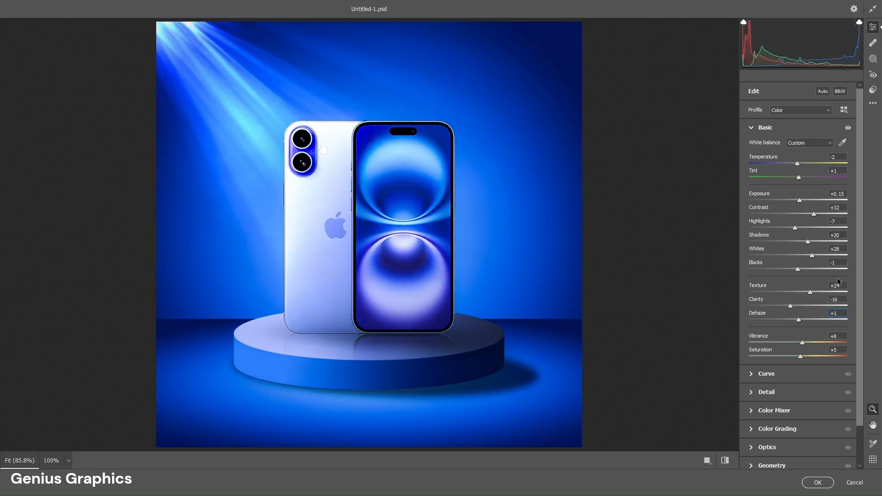
Add light sharpening, noise reduction and grain, set vignetting to -13, and apply the Camera Raw filter
click(749, 395)
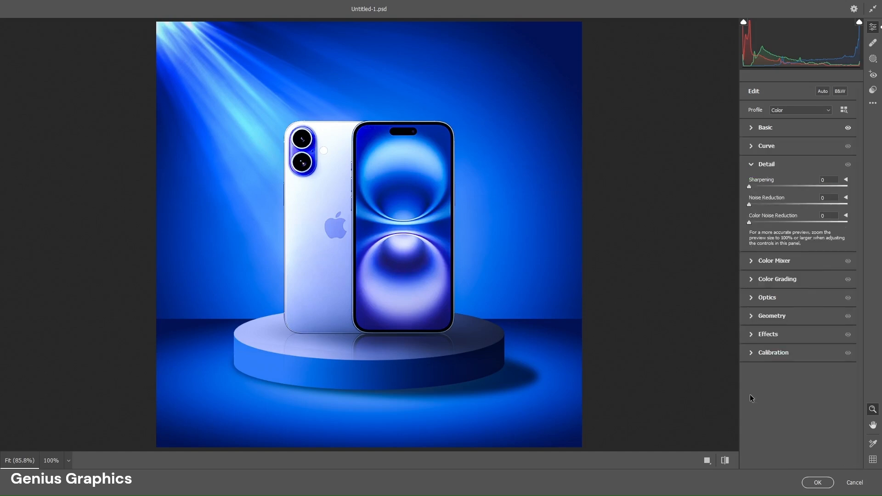
mouse_move(764, 187)
mouse_down()
mouse_move(756, 189)
mouse_move(768, 198)
mouse_move(756, 198)
mouse_up()
click(754, 334)
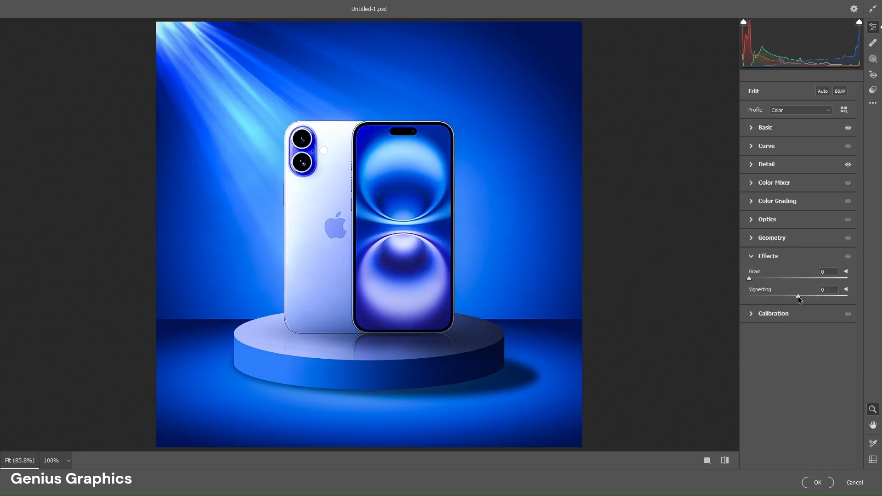
mouse_move(798, 296)
mouse_down()
mouse_move(782, 299)
mouse_move(793, 303)
mouse_up()
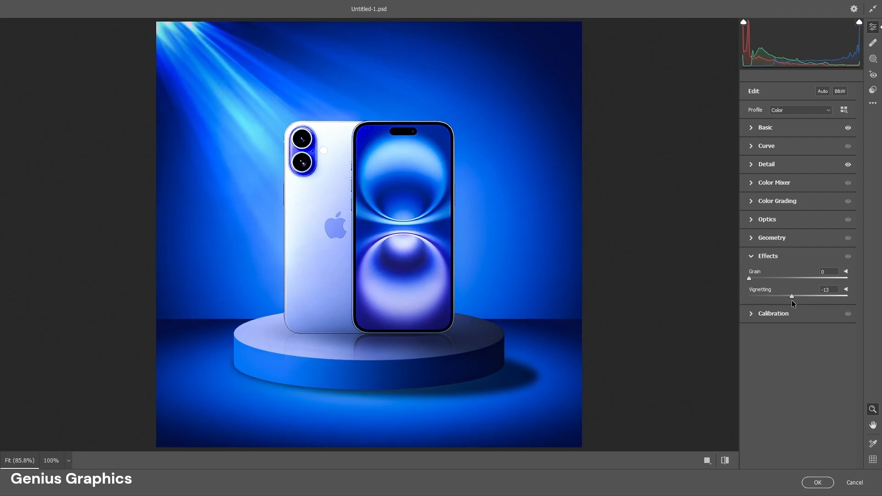
drag(749, 278, 765, 280)
drag(761, 285, 759, 285)
click(818, 482)
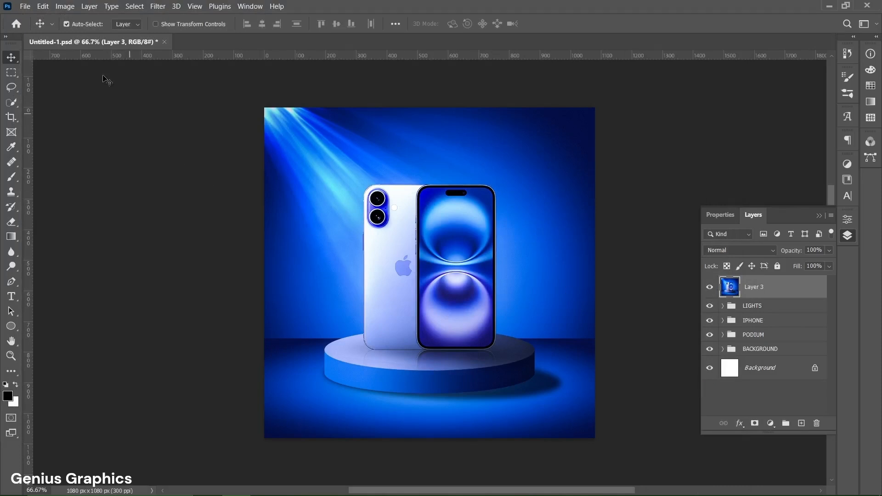
Place the APPLE LOGO file from the PHOTOSHOP folder as an embedded image
click(23, 7)
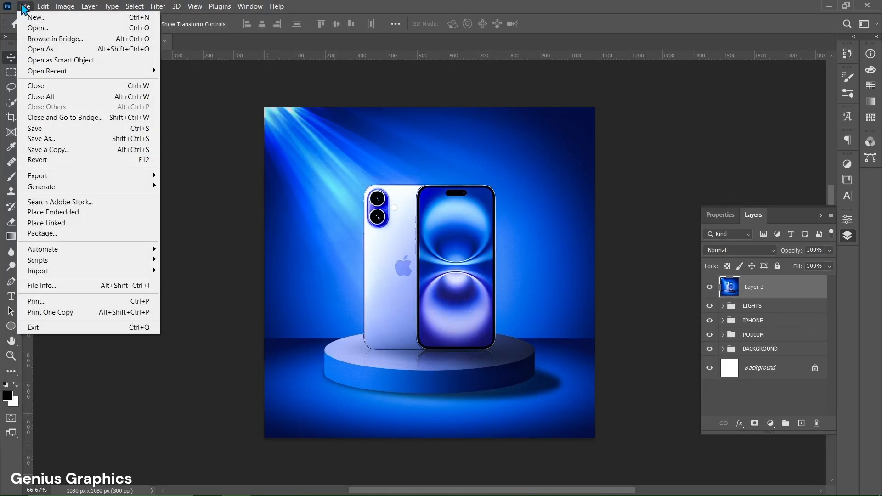
click(51, 213)
click(190, 227)
double_click(190, 225)
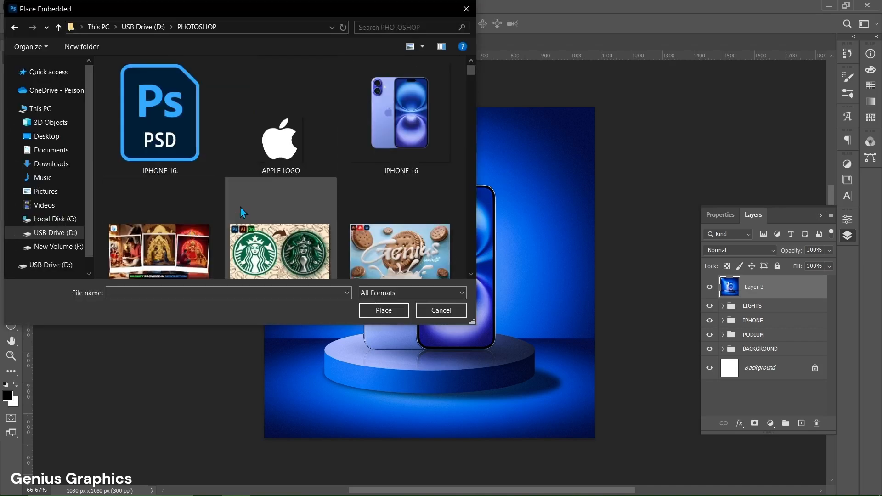
click(281, 166)
click(381, 308)
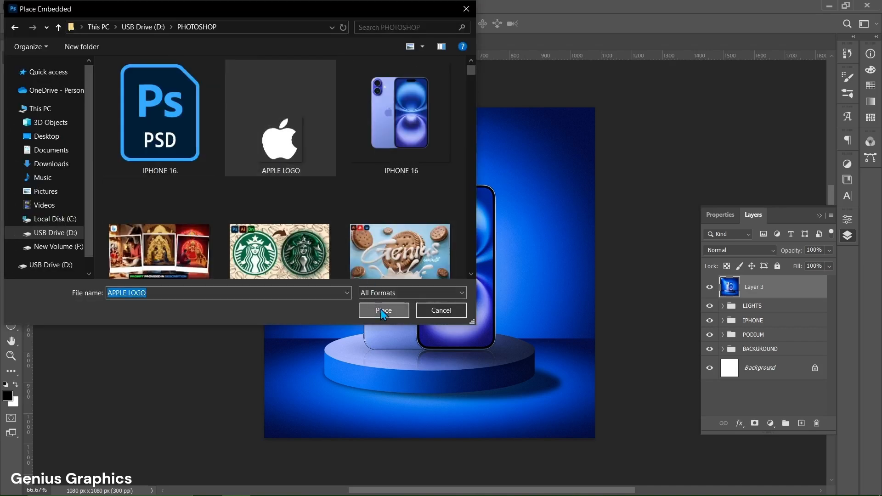
Position the Apple logo on the floor below the podium, slightly left of the poster's centre, and commit the placement
drag(430, 278, 396, 414)
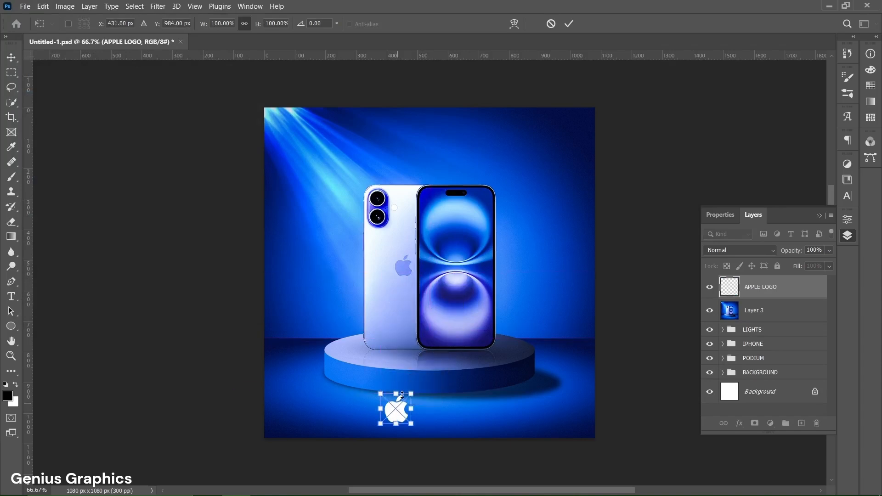
click(569, 23)
drag(399, 420, 395, 424)
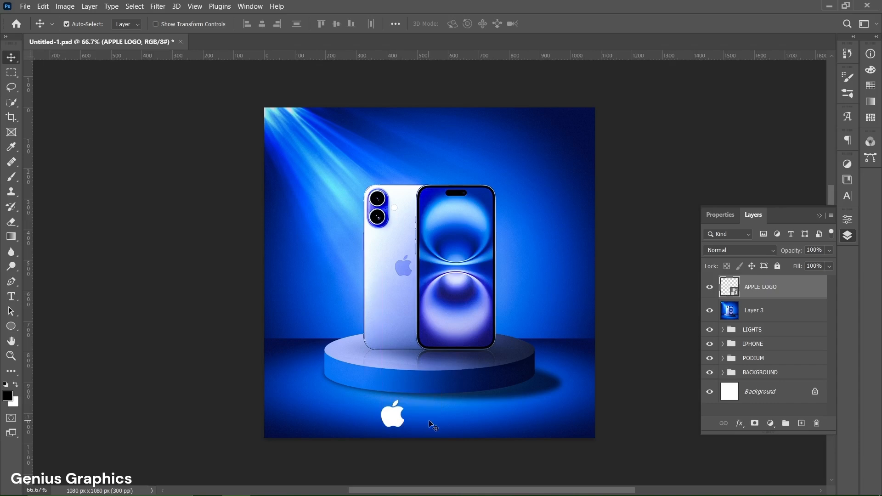
Add the white text "iPhone 16" in Halaney Demo Regular, 16 pt, and place it just right of the Apple logo
click(11, 297)
click(417, 420)
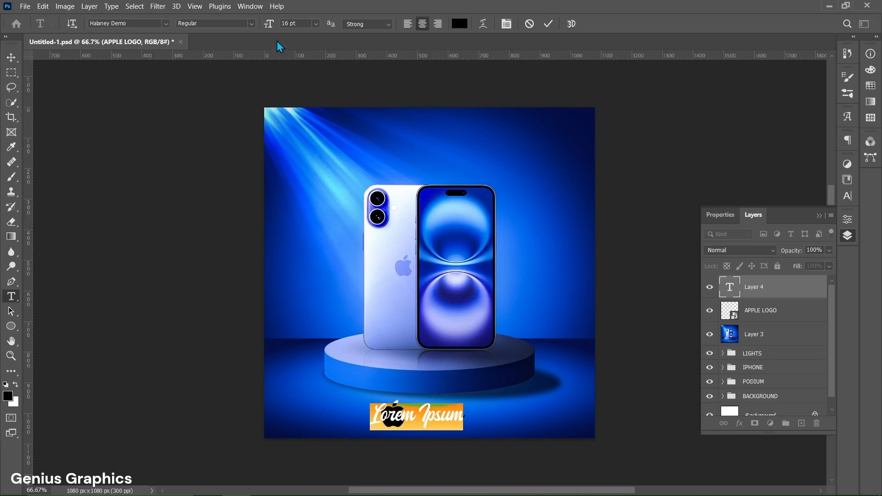
click(317, 24)
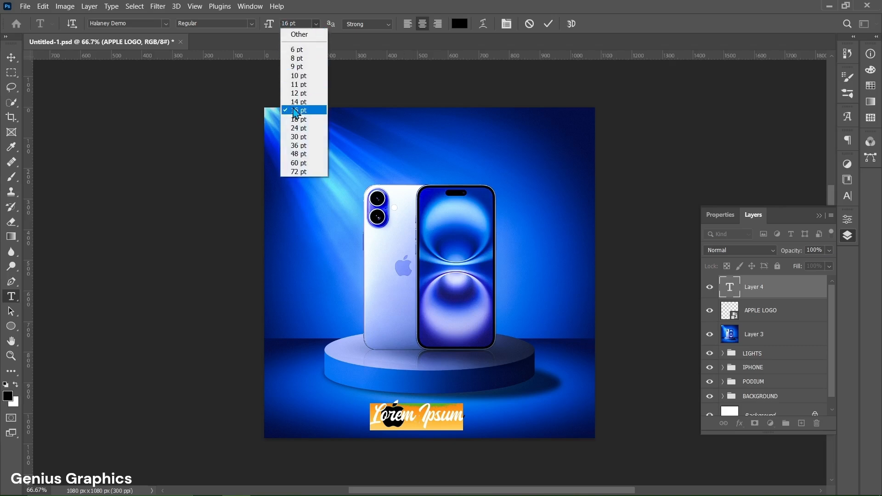
click(308, 111)
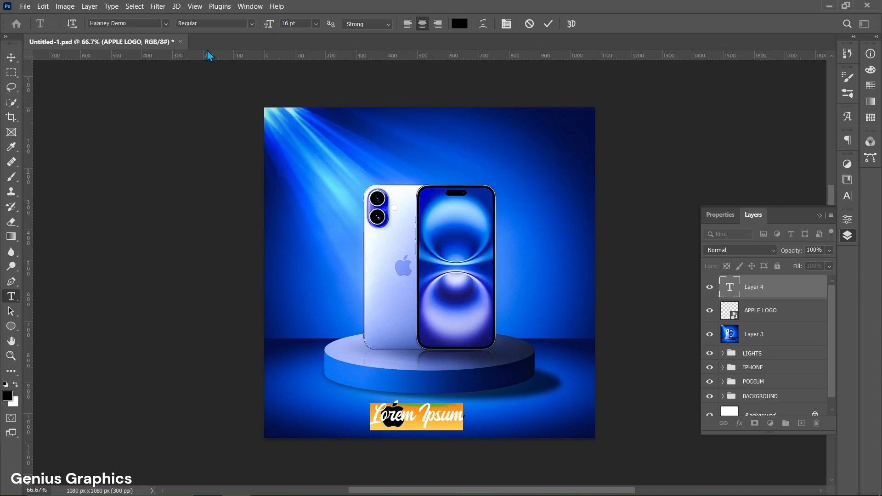
click(166, 24)
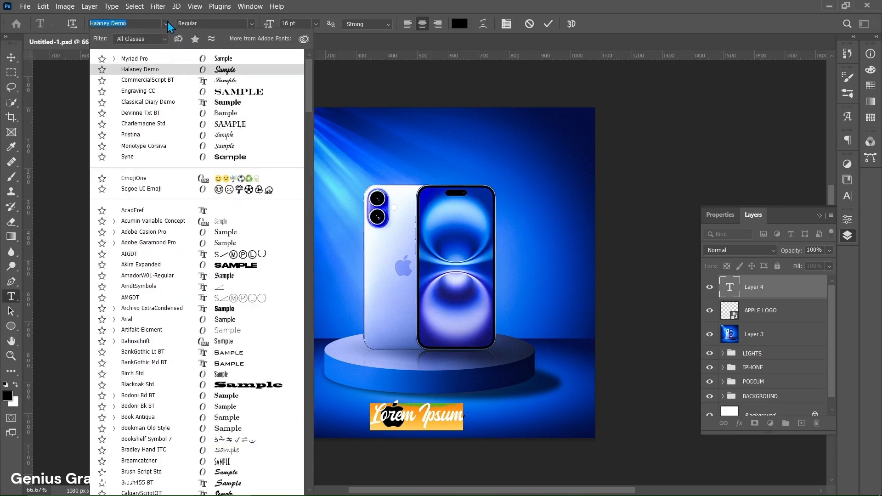
key(Up)
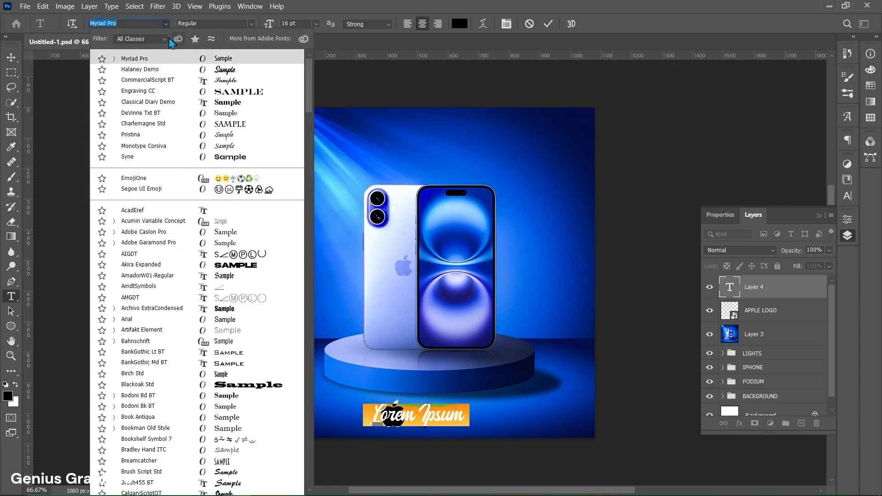
click(167, 21)
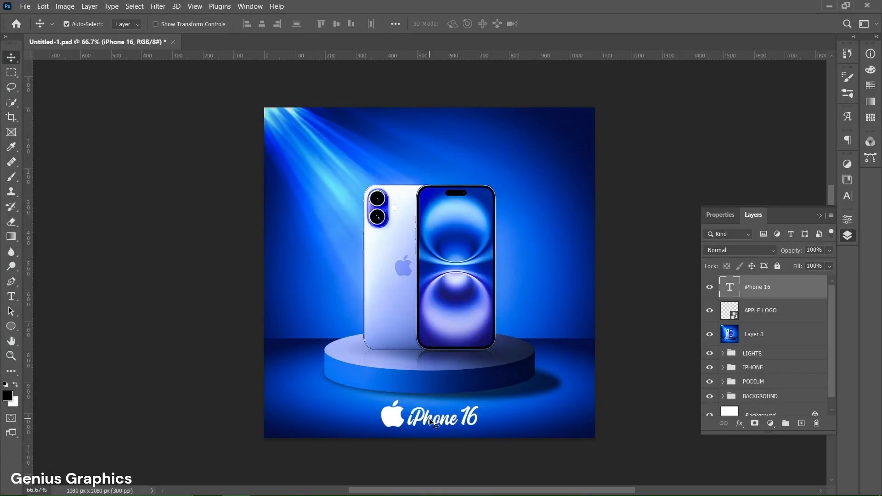
drag(434, 419, 439, 422)
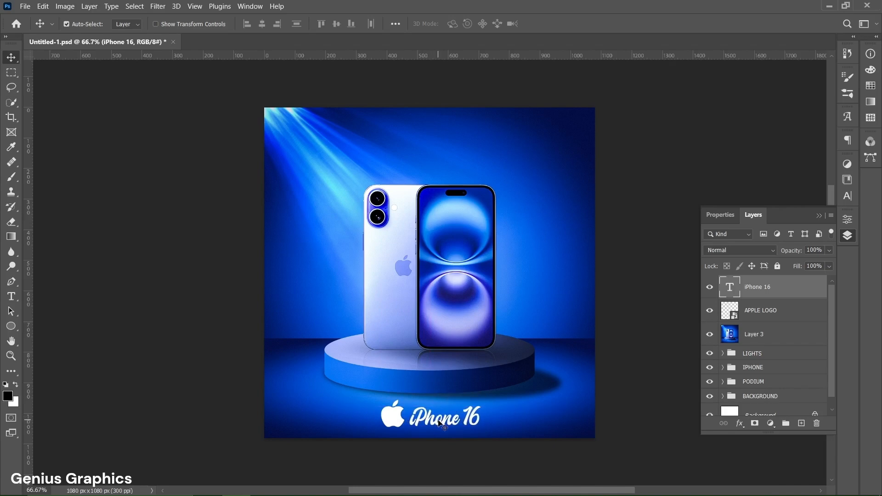
Link and group the iPhone 16 text and APPLE LOGO layers, centring them horizontally below the podium
shift+click(767, 311)
right_click(768, 311)
click(667, 299)
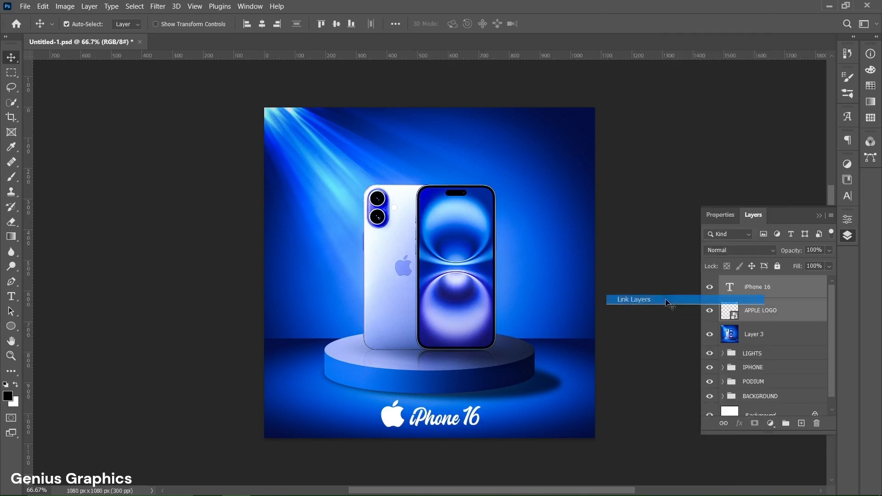
drag(436, 419, 437, 418)
key(ctrl+g)
key(ctrl+t)
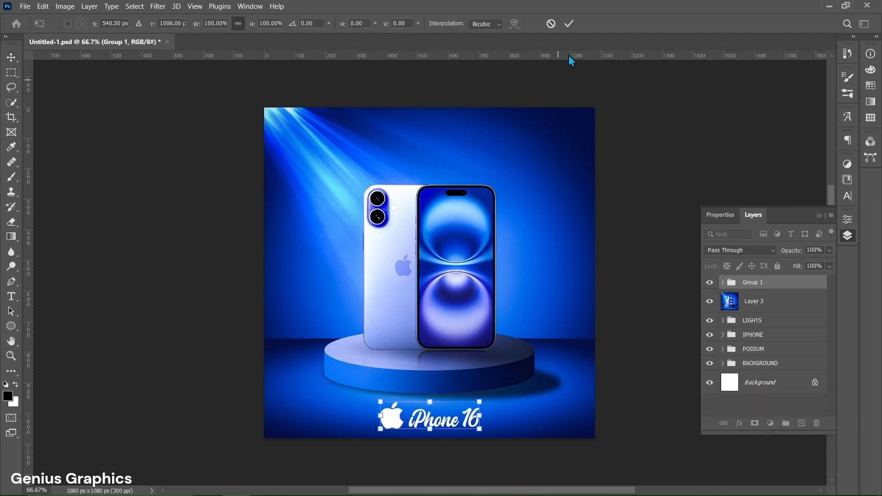
click(569, 24)
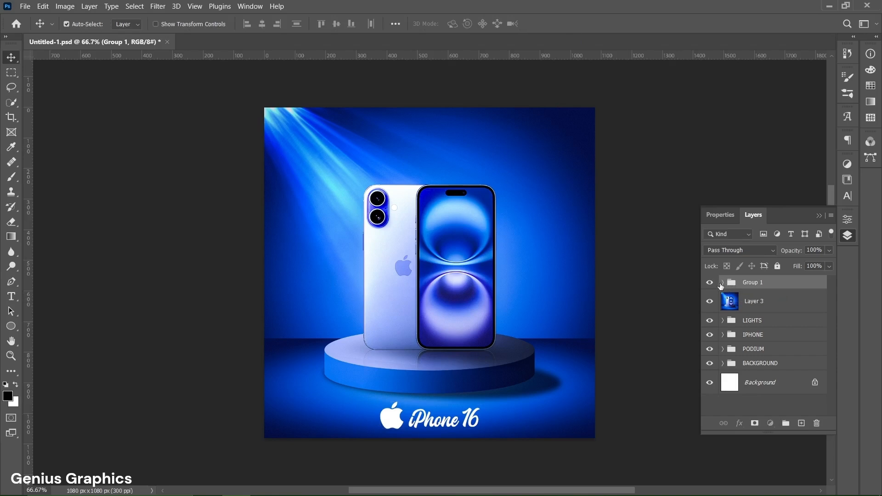
Set the blend mode of the group holding the logo and iPhone 16 text to Overlay
click(722, 283)
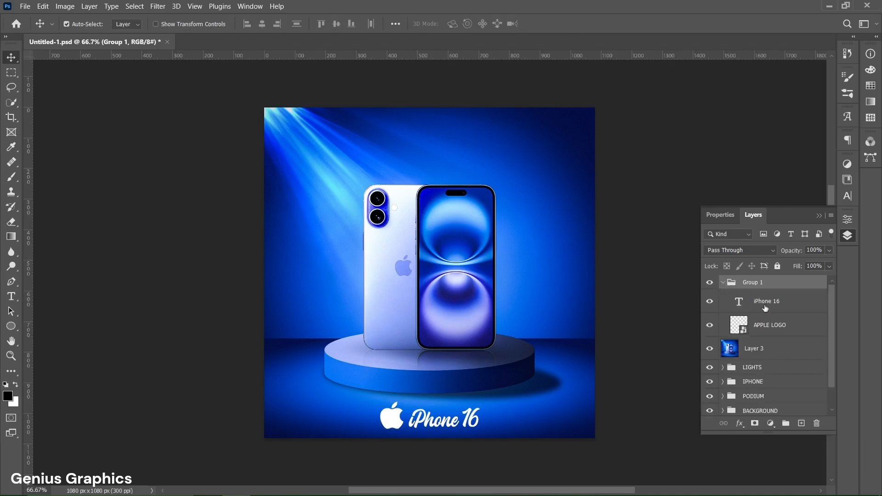
click(724, 286)
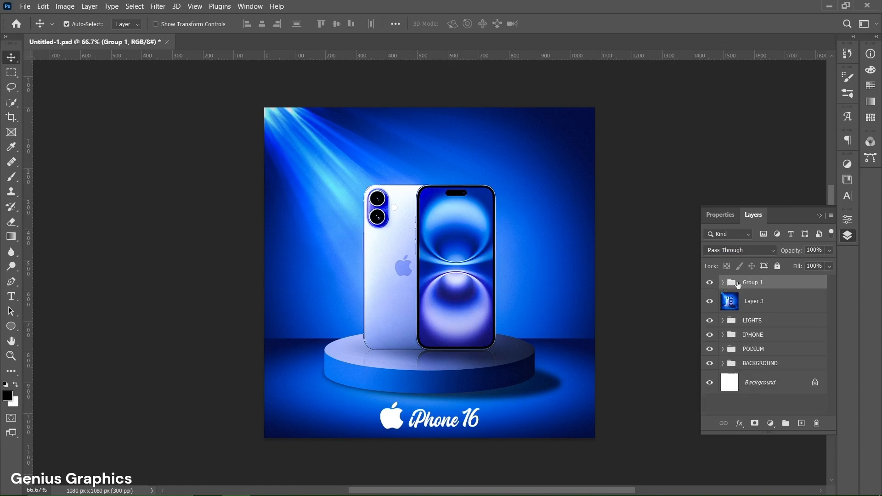
click(773, 252)
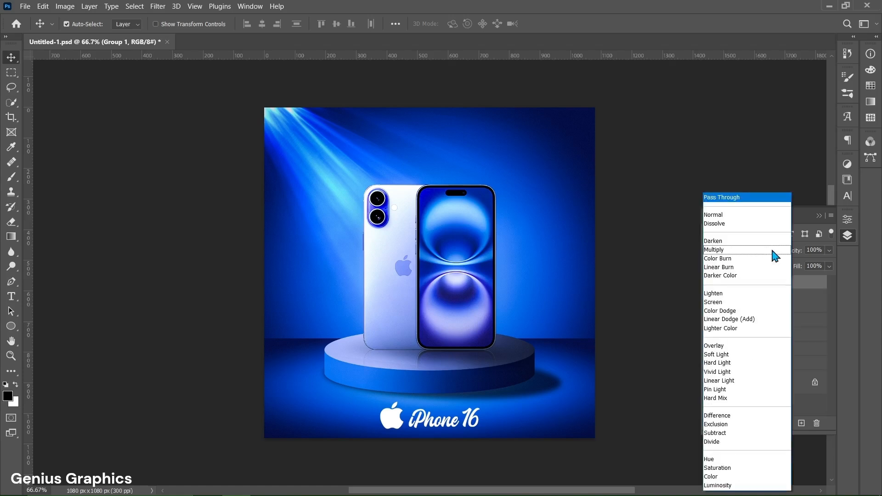
click(720, 347)
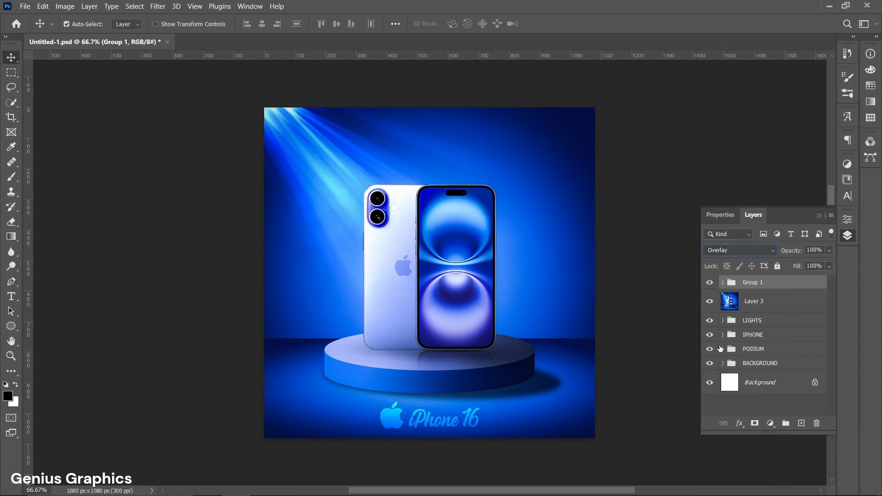
Nudge the linked iPhone 16 text and Apple logo slightly upward, and collapse their layer group
click(445, 424)
drag(445, 424, 445, 422)
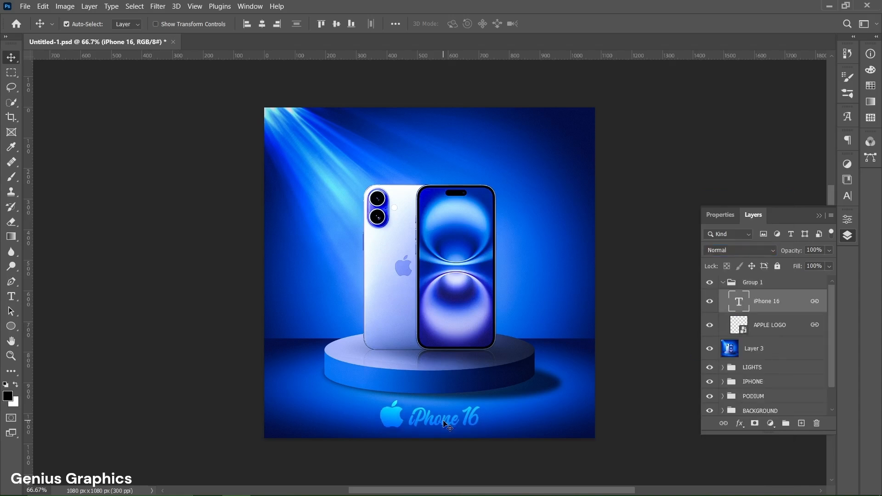
click(732, 287)
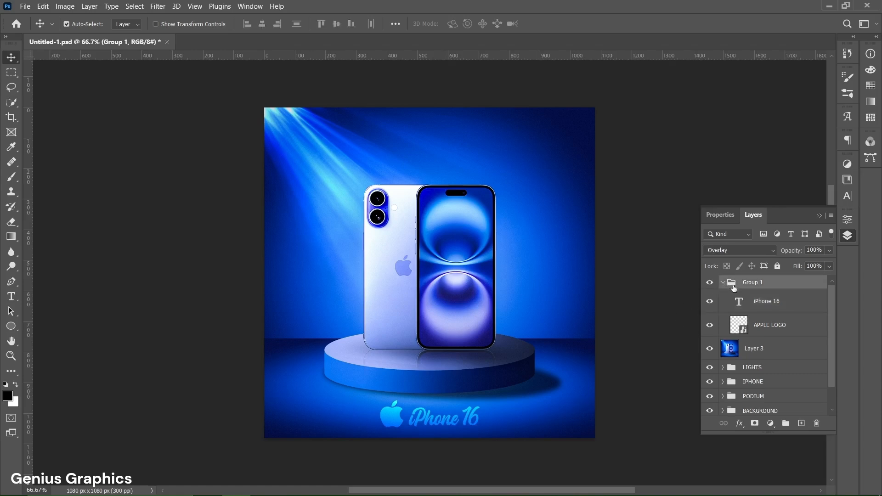
click(724, 285)
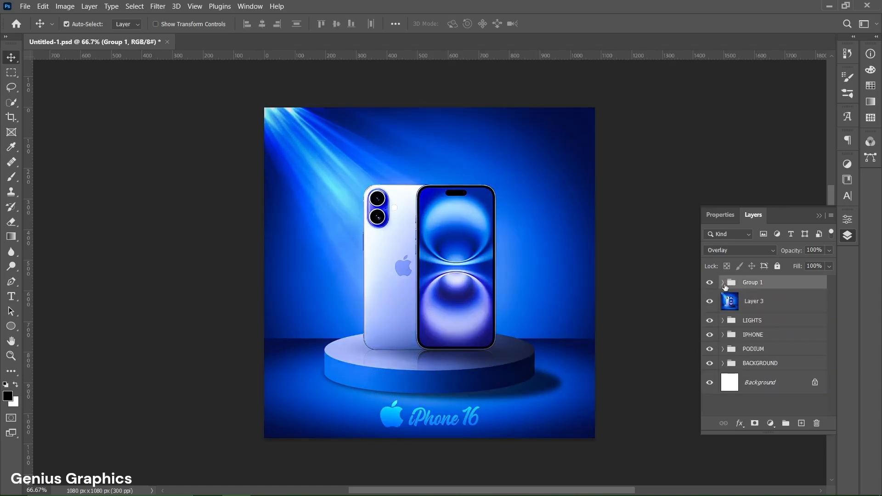
Group Layer 3 with the logo and text group, and name the new group FINAL
click(755, 304)
shift+click(759, 287)
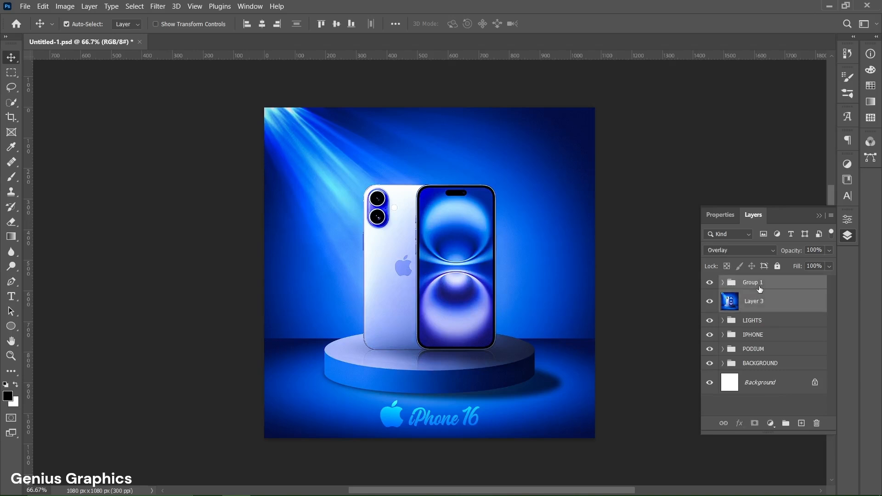
click(786, 424)
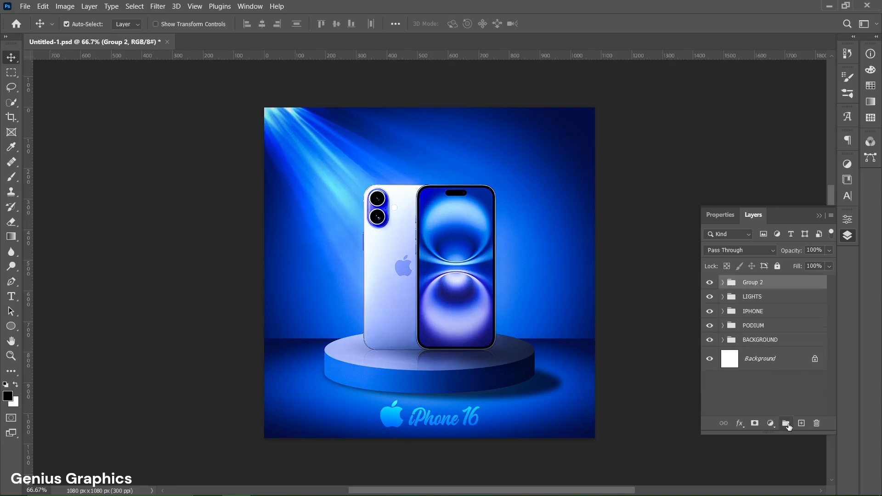
double_click(761, 284)
text(FINAL)
click(760, 394)
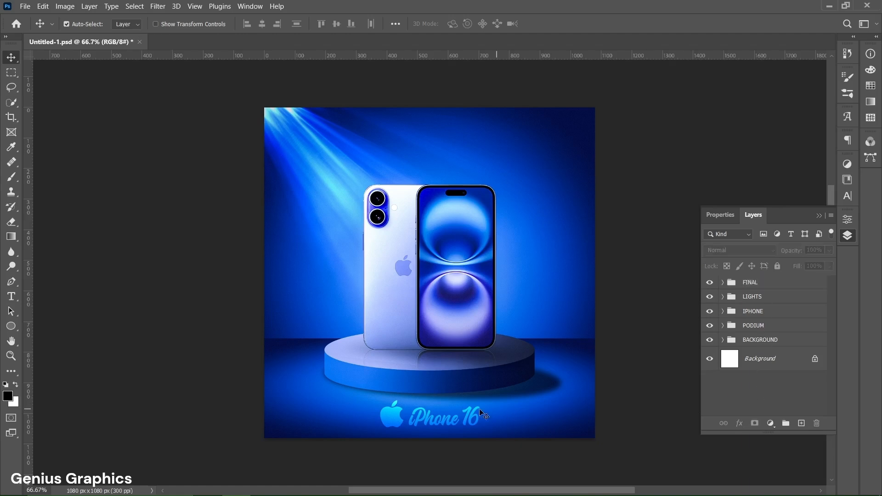